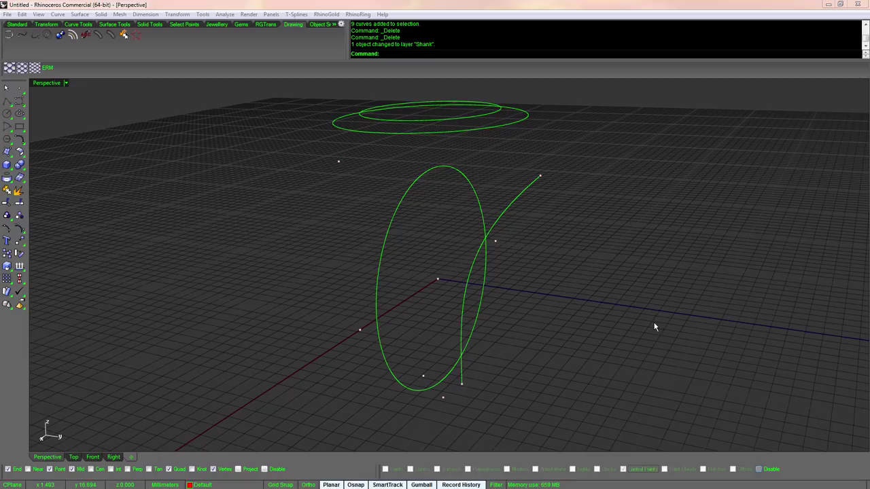
# - Examine the ring's top ellipses, finger circle and side profile curves from several angles
pyautogui.click(617, 302)
pyautogui.moveTo(617, 301); pyautogui.dragTo(612, 302, button='right')
pyautogui.press('Down')
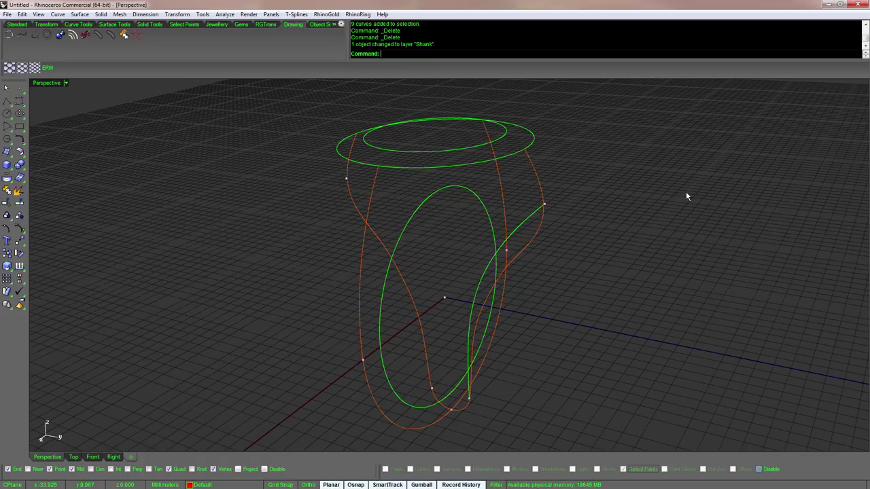
pyautogui.press('Up')
pyautogui.press('Up')
pyautogui.press('Up')
pyautogui.press('Up')
pyautogui.press('Left')
pyautogui.press('Left')
pyautogui.press('Left')
pyautogui.press('Left')
pyautogui.press('Left')
pyautogui.press('Left')
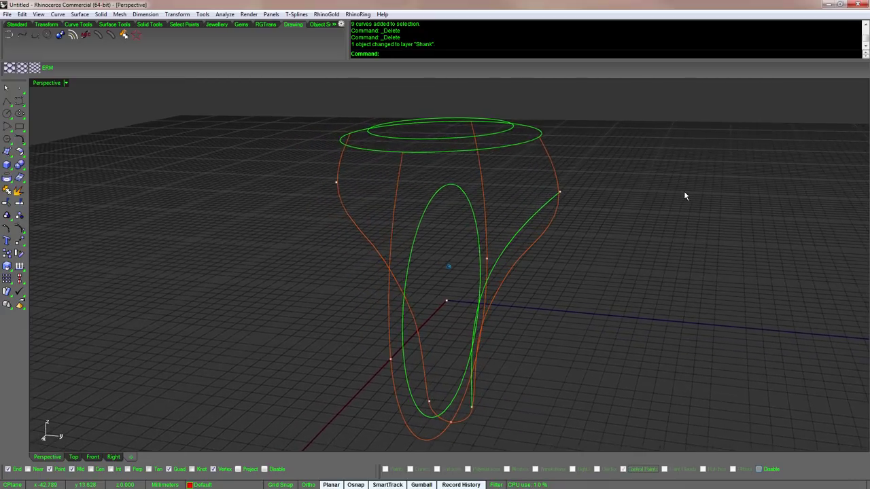
pyautogui.press('Left')
pyautogui.press('Left')
pyautogui.press('Left')
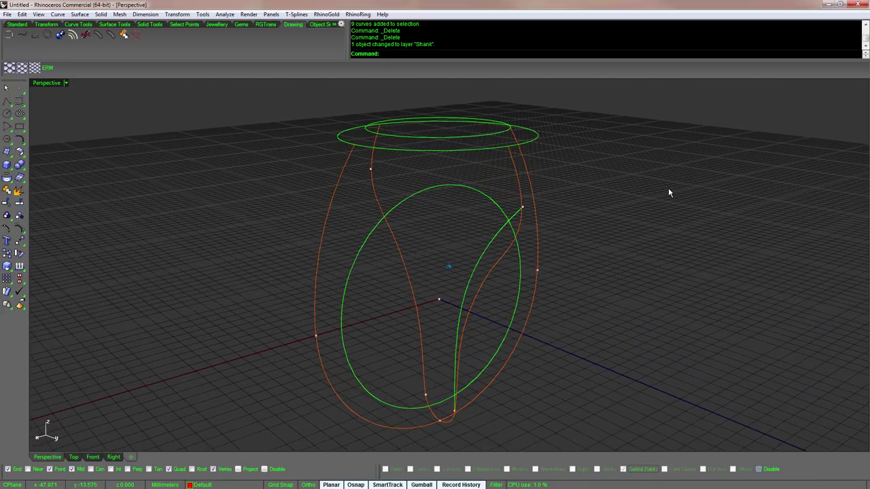
# - Create a NetworkSrf surface from the four side profile curves and the outer top ellipse, with edge tolerance 0.001 and interior tolerance 0.1
pyautogui.write('NetworkSrf')
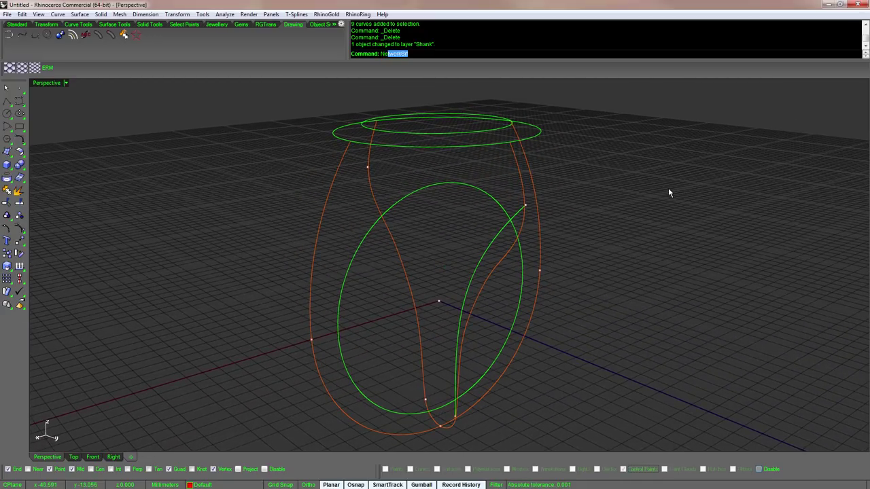
pyautogui.press('Return')
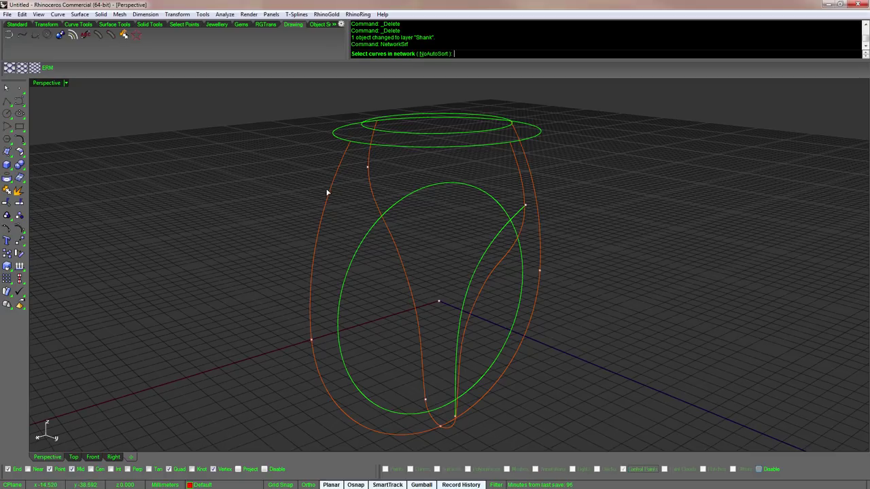
pyautogui.click(340, 175)
pyautogui.click(369, 162)
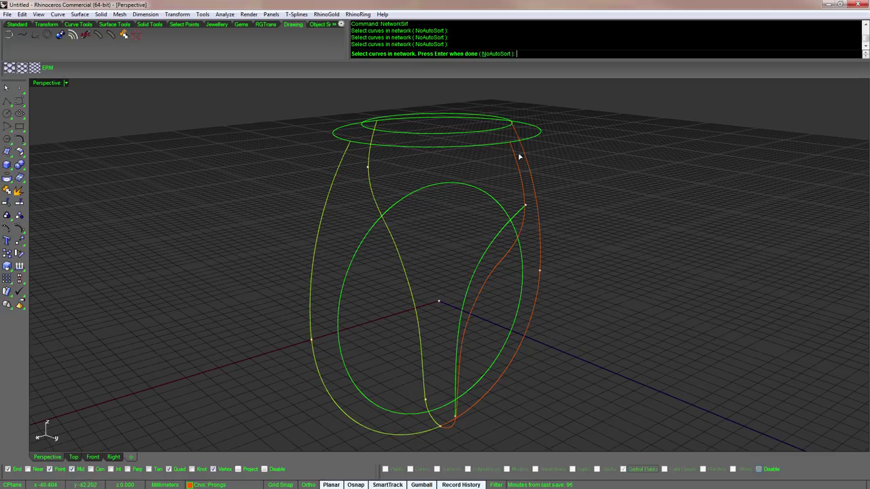
pyautogui.click(527, 157)
pyautogui.click(520, 165)
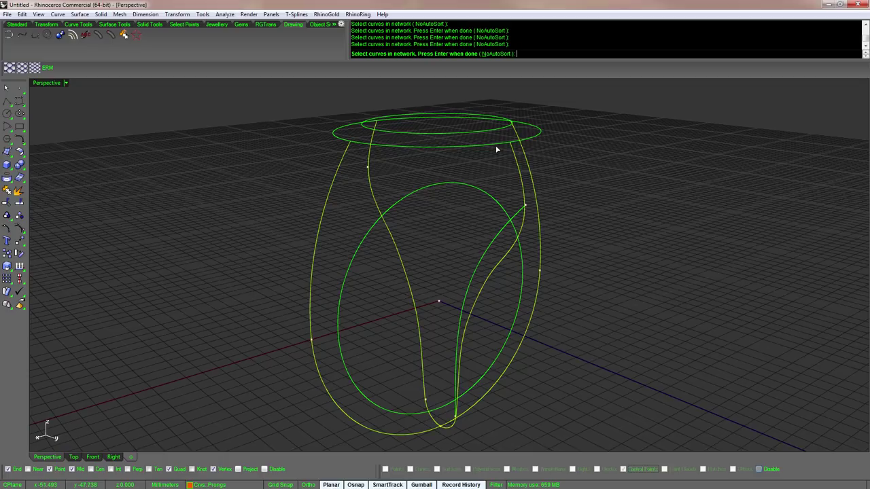
pyautogui.moveTo(532, 170); pyautogui.dragTo(656, 243, button='right')
pyautogui.press('Return')
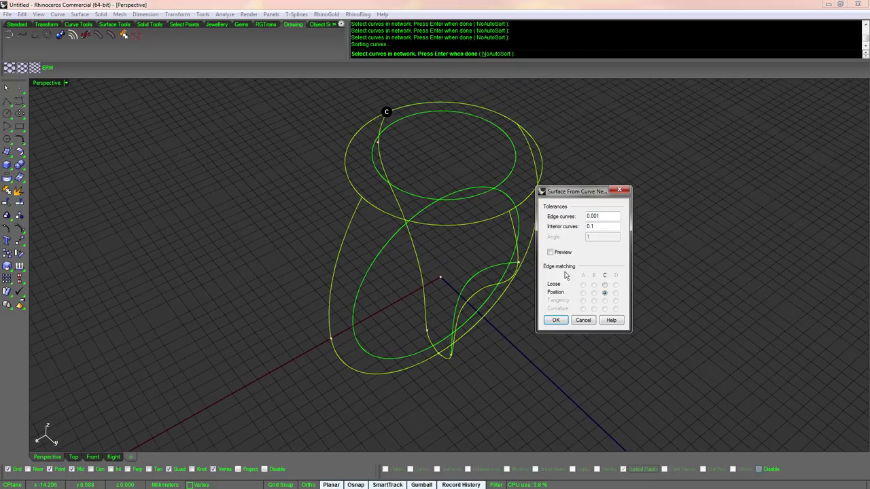
pyautogui.click(556, 320)
# - Inspect the network surface around the finger cylinder from the side, from above and from underneath
pyautogui.moveTo(591, 314); pyautogui.dragTo(606, 332, button='right')
pyautogui.keyDown('shift'); pyautogui.moveTo(868, 236); pyautogui.dragTo(869, 247, button='right'); pyautogui.keyUp('shift')
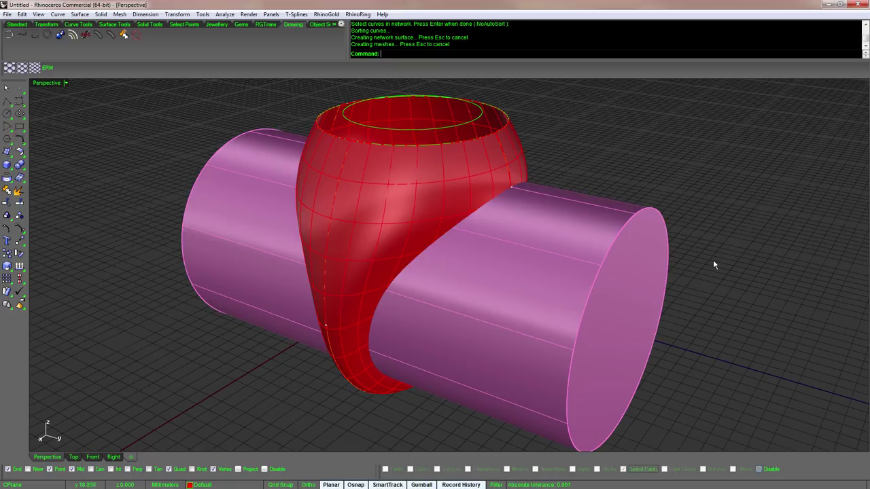
pyautogui.press('Up')
pyautogui.press('Up')
pyautogui.press('Up')
pyautogui.scroll(3, 712, 260)
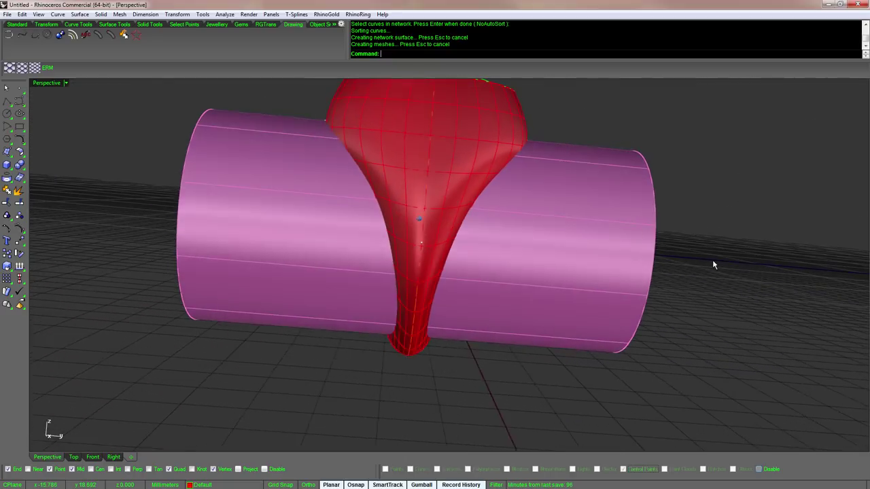
pyautogui.press('Down')
pyautogui.press('Down')
pyautogui.press('Down')
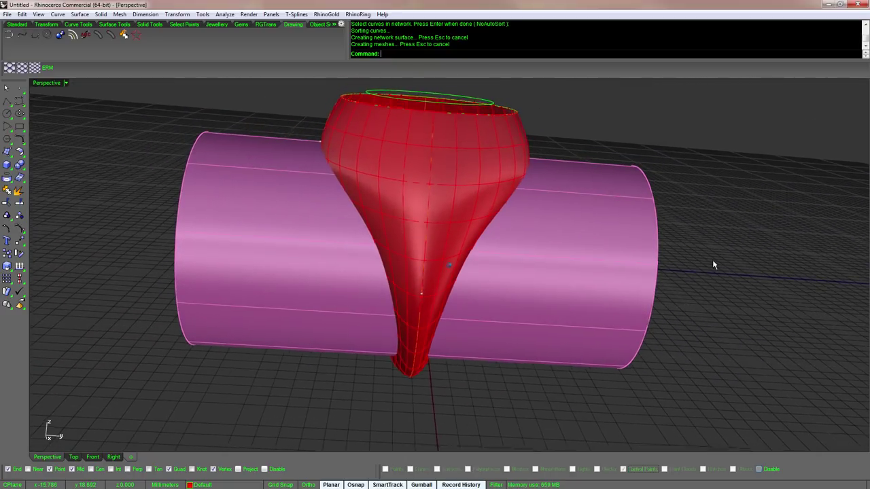
pyautogui.press('Up')
pyautogui.press('Up')
pyautogui.press('Up')
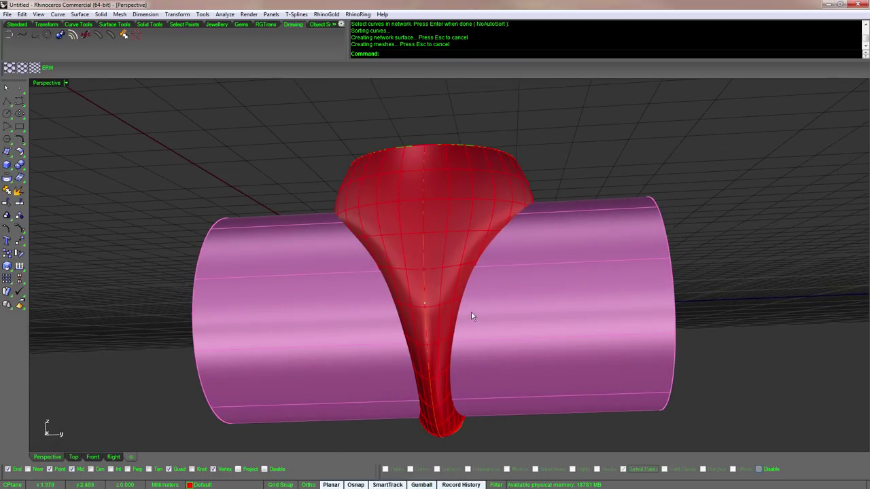
pyautogui.press('Up')
pyautogui.press('Up')
pyautogui.press('Up')
pyautogui.press('Down')
pyautogui.press('Down')
pyautogui.press('Down')
pyautogui.press('Down')
pyautogui.press('Down')
pyautogui.press('Down')
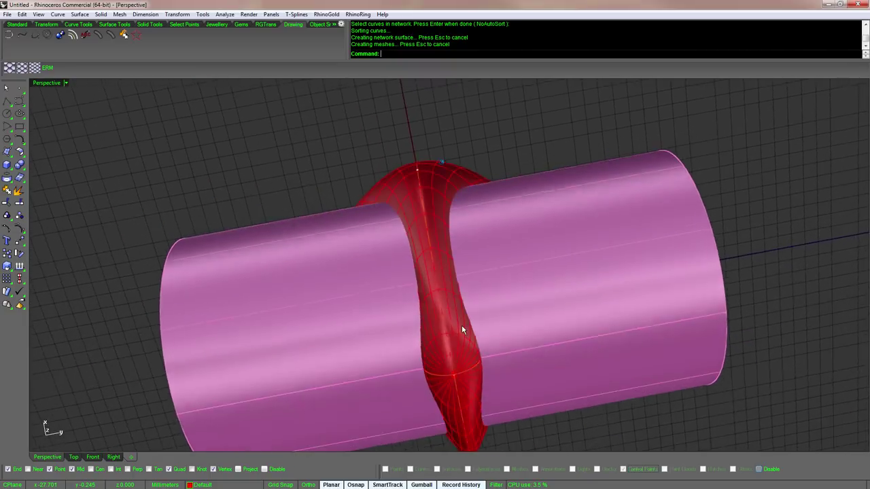
pyautogui.moveTo(462, 330); pyautogui.dragTo(541, 258, button='right')
# - Compare the surface with and without the finger cylinder, using the selected side profile curve as reference
pyautogui.click(549, 262)
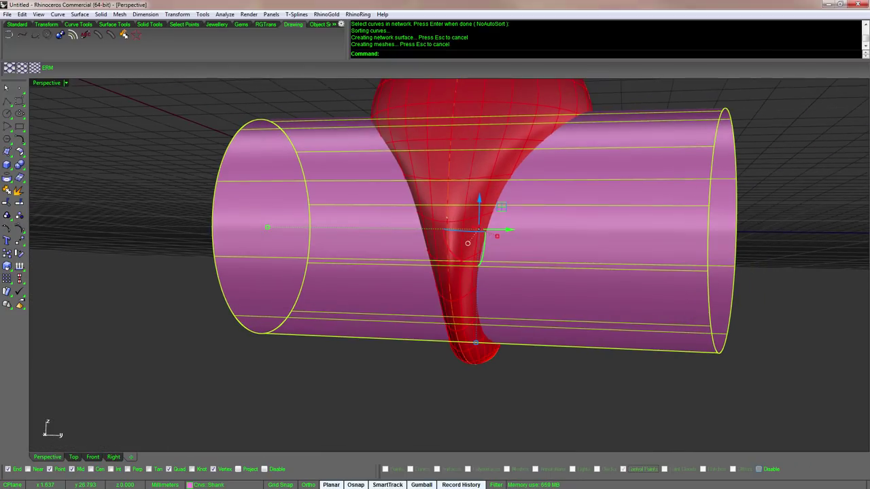
pyautogui.press('Delete')
pyautogui.moveTo(581, 217); pyautogui.dragTo(530, 216, button='right')
pyautogui.click(530, 216)
pyautogui.click(530, 216)
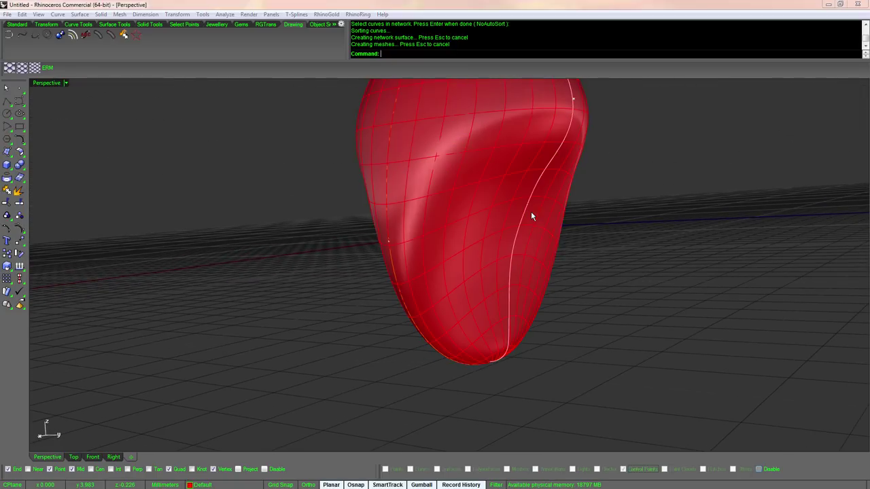
pyautogui.click(554, 232)
pyautogui.moveTo(559, 241); pyautogui.dragTo(545, 284, button='right')
pyautogui.moveTo(516, 259); pyautogui.dragTo(501, 274, button='right')
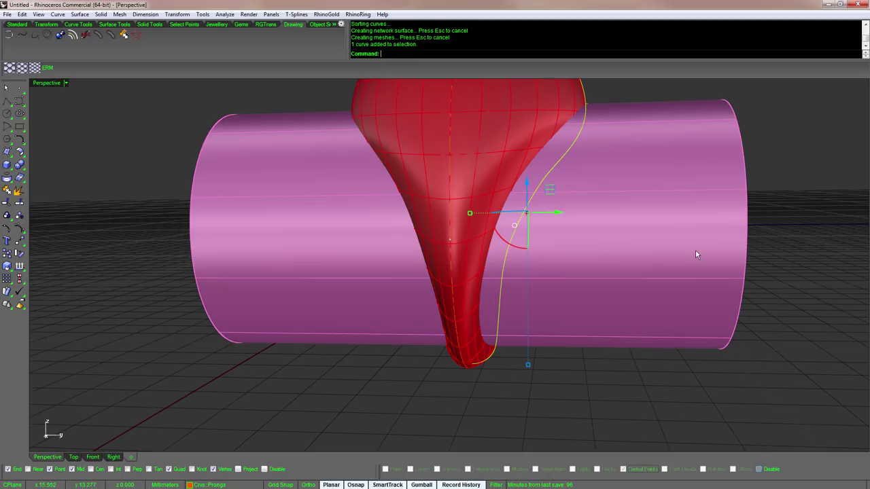
pyautogui.moveTo(695, 249); pyautogui.dragTo(545, 204, button='right')
pyautogui.press('Escape')
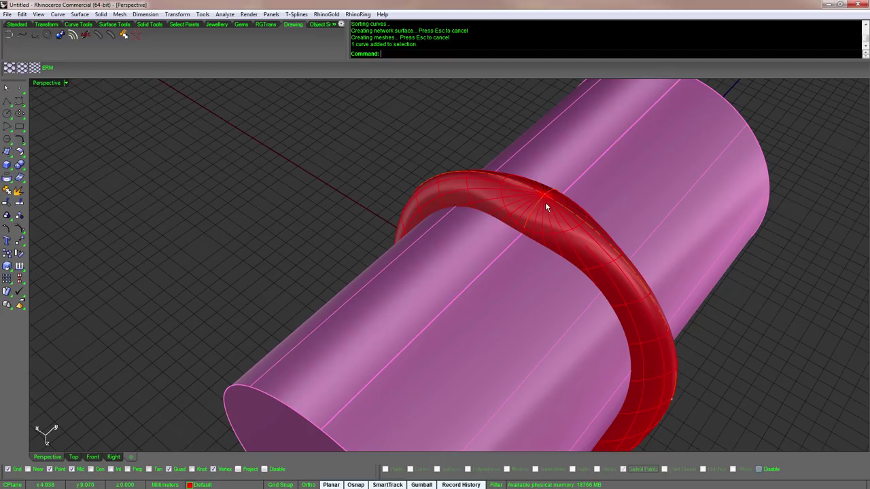
# - Check how the surface follows the finger cylinder at its underside and flanks, and hide the cylinder
pyautogui.moveTo(551, 270)
pyautogui.mouseDown(button='right')
pyautogui.moveTo(554, 199)
pyautogui.moveTo(562, 233)
pyautogui.moveTo(497, 176)
pyautogui.mouseUp(button='right')
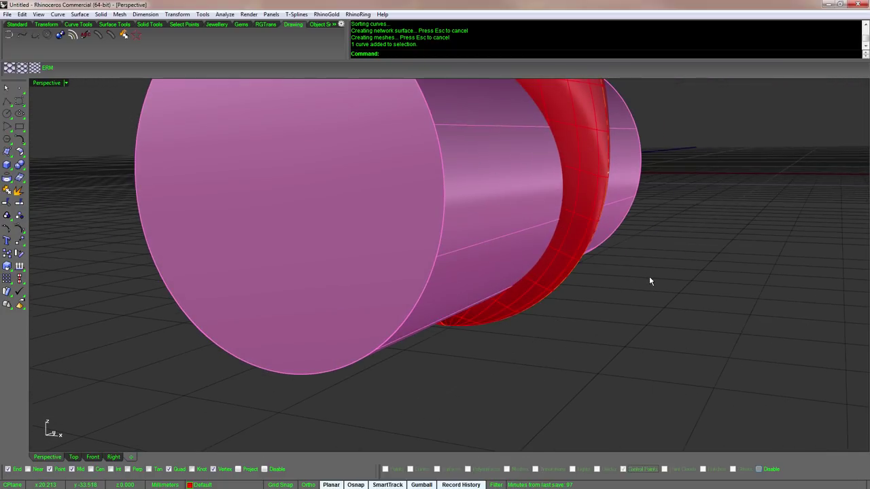
pyautogui.moveTo(648, 276); pyautogui.dragTo(591, 161, button='right')
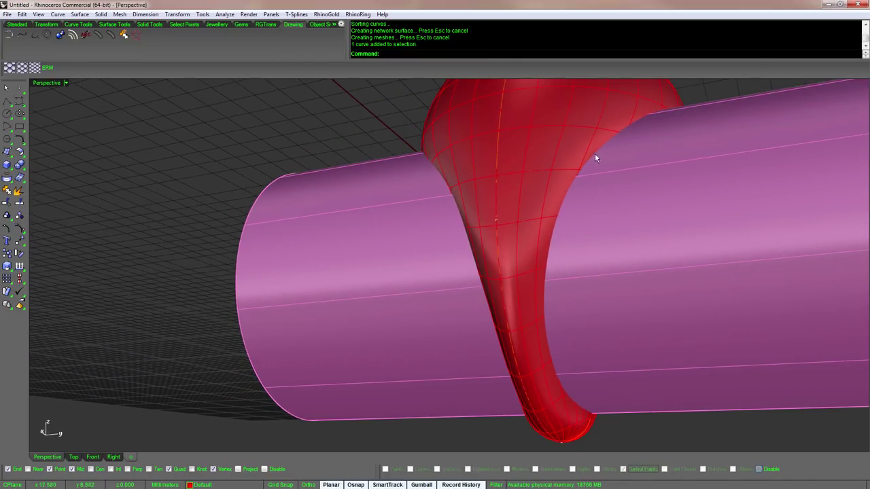
pyautogui.moveTo(548, 292); pyautogui.dragTo(670, 313, button='right')
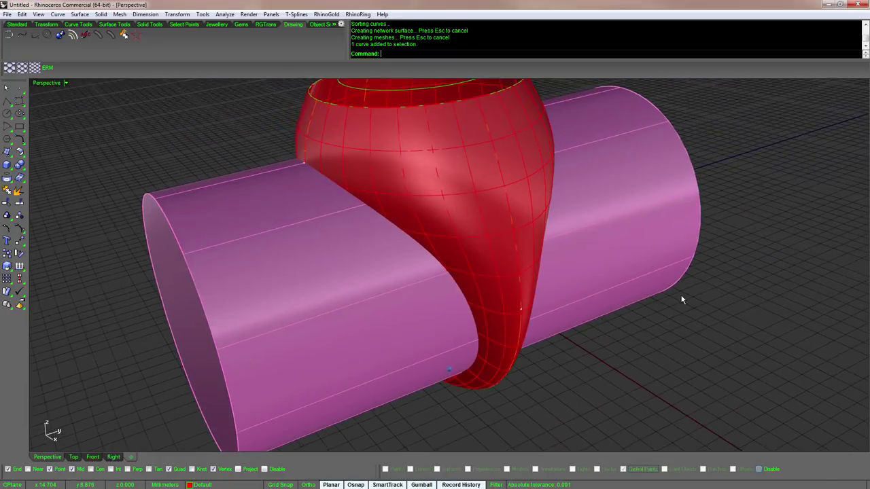
pyautogui.moveTo(683, 300); pyautogui.dragTo(681, 306, button='right')
pyautogui.press('Delete')
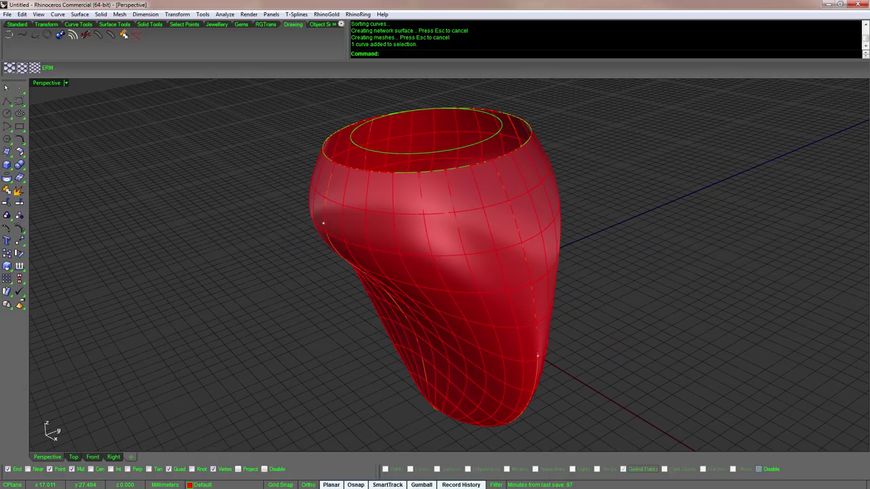
# - Move the network surface to the Prongs layer and hide that layer
pyautogui.click(558, 201)
pyautogui.middleClick(644, 208)
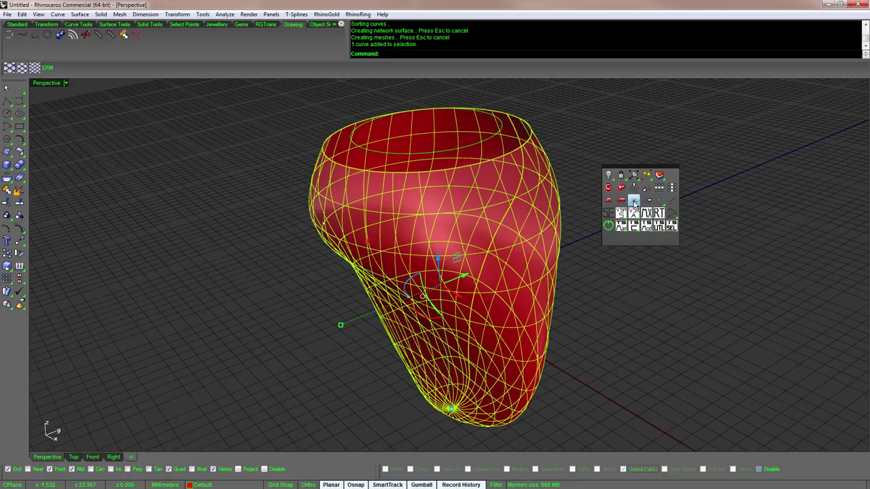
pyautogui.click(766, 196)
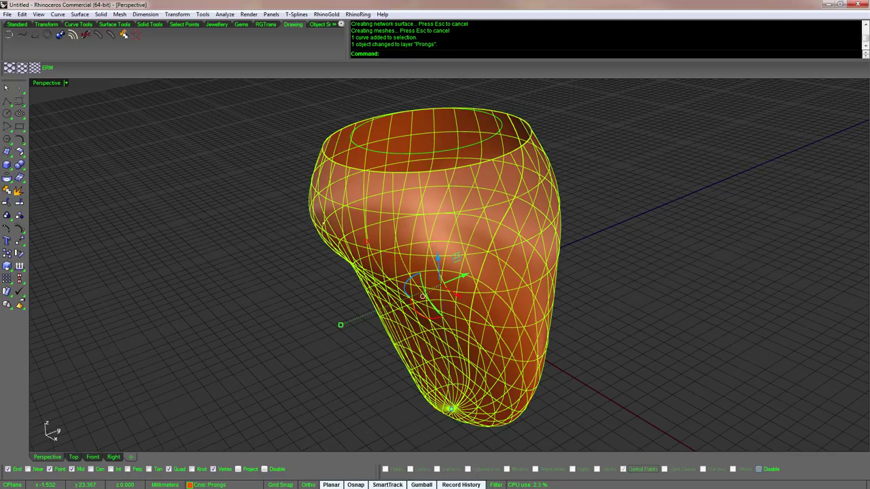
pyautogui.press('Delete')
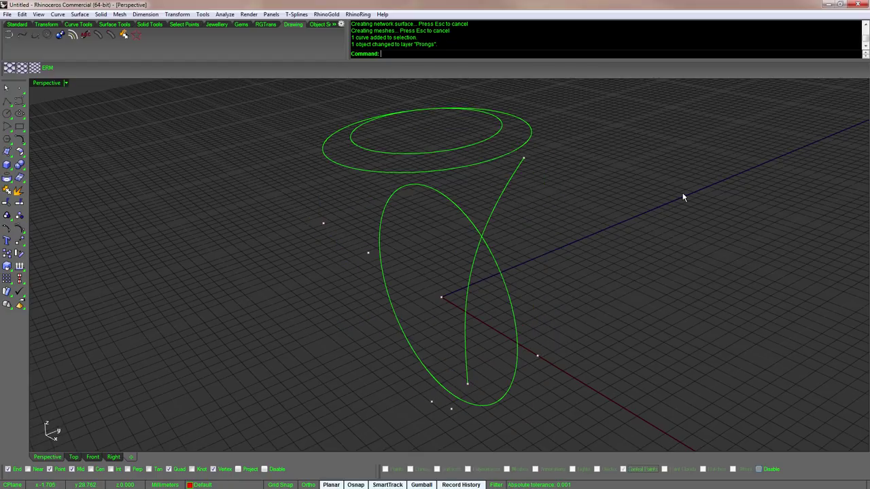
# - Examine the remaining top ellipses, finger circle and single curved side profile from different sides
pyautogui.press('Left')
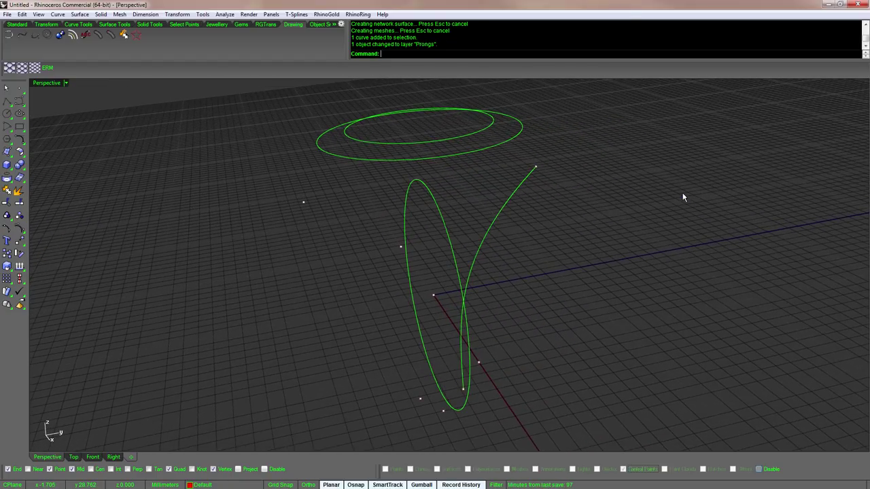
pyautogui.press('Left')
pyautogui.press('Left')
pyautogui.press('Left')
pyautogui.press('Left')
pyautogui.press('Left')
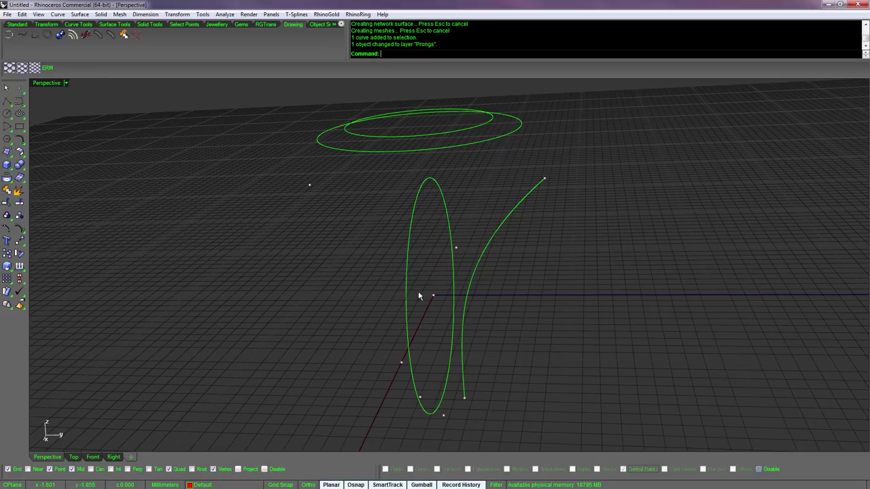
pyautogui.press('Left')
pyautogui.press('Left')
pyautogui.press('Left')
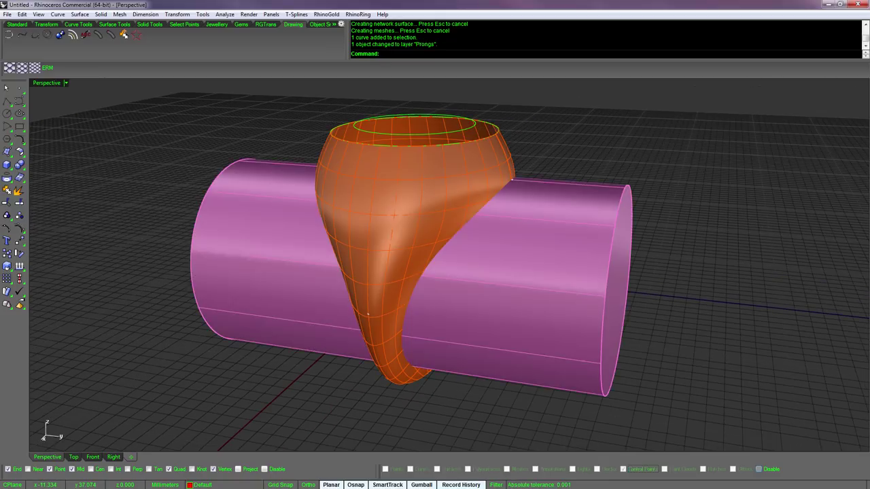
# - Inspect the lower end of the Prongs-layer surface where it wraps beneath the finger cylinder
pyautogui.moveTo(579, 330); pyautogui.dragTo(539, 336, button='right')
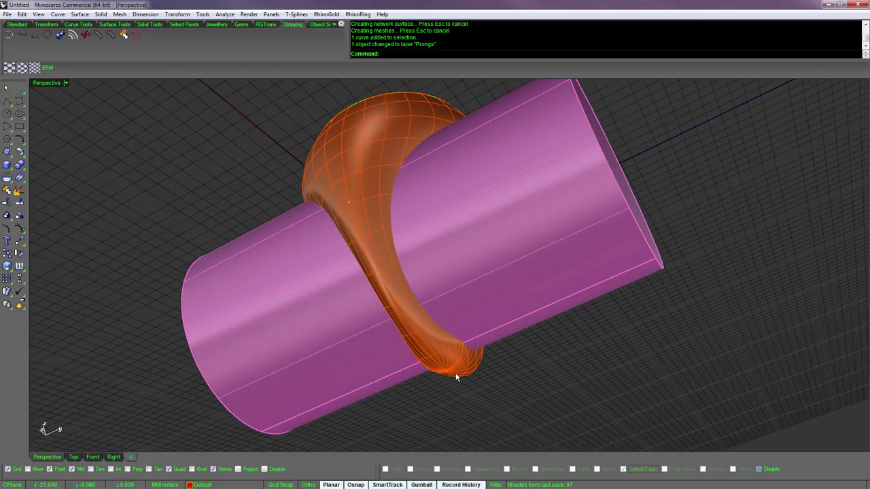
pyautogui.moveTo(454, 374); pyautogui.dragTo(373, 177, button='right')
pyautogui.press('Down')
pyautogui.press('Down')
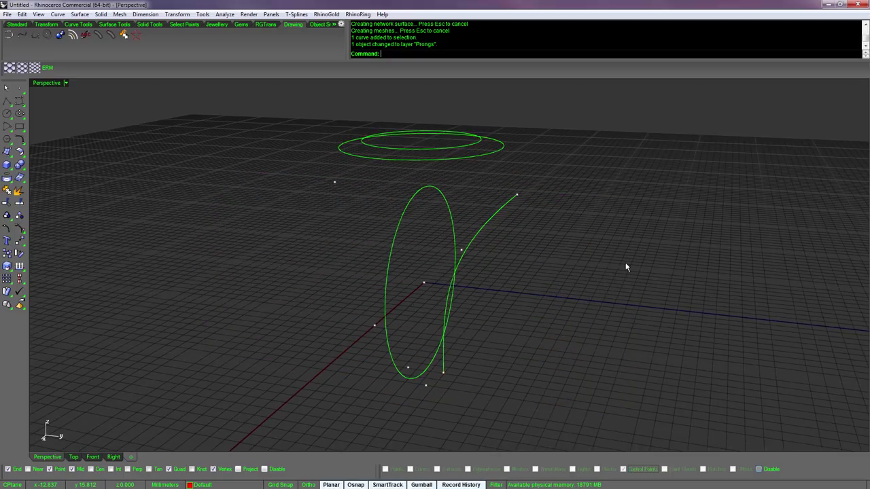
# - Study how the finger circle and the curved side profile relate, from low and raised viewing angles
pyautogui.moveTo(618, 298); pyautogui.dragTo(630, 301, button='right')
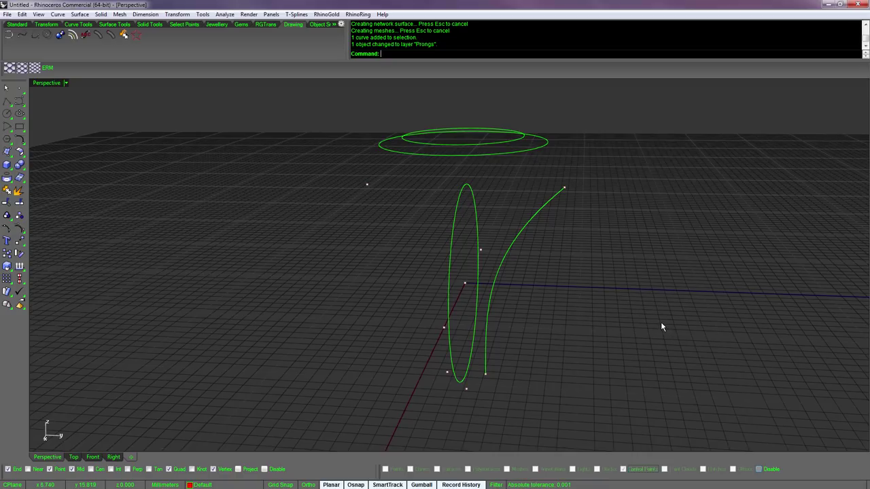
pyautogui.scroll(3, 663, 328)
pyautogui.press('Up')
pyautogui.press('Up')
pyautogui.press('Up')
pyautogui.press('Up')
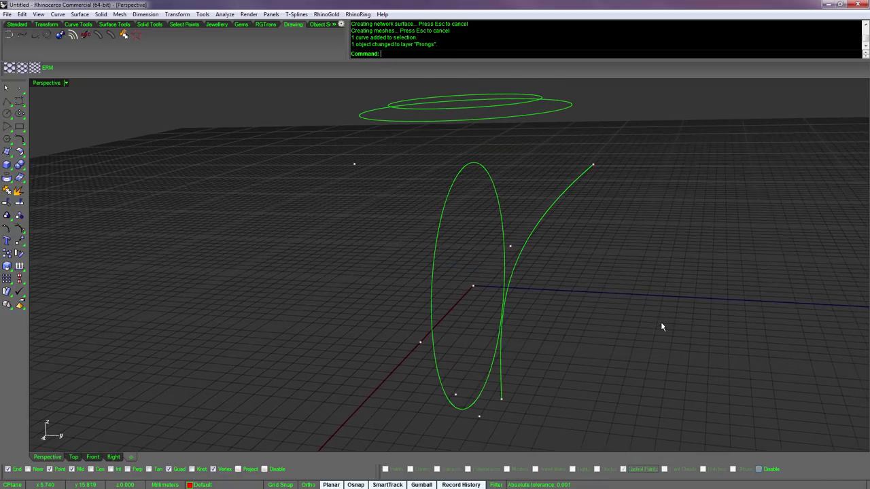
pyautogui.press('Left')
pyautogui.press('Left')
pyautogui.press('Left')
pyautogui.press('Left')
pyautogui.press('Left')
pyautogui.press('Left')
pyautogui.press('Left')
pyautogui.press('Left')
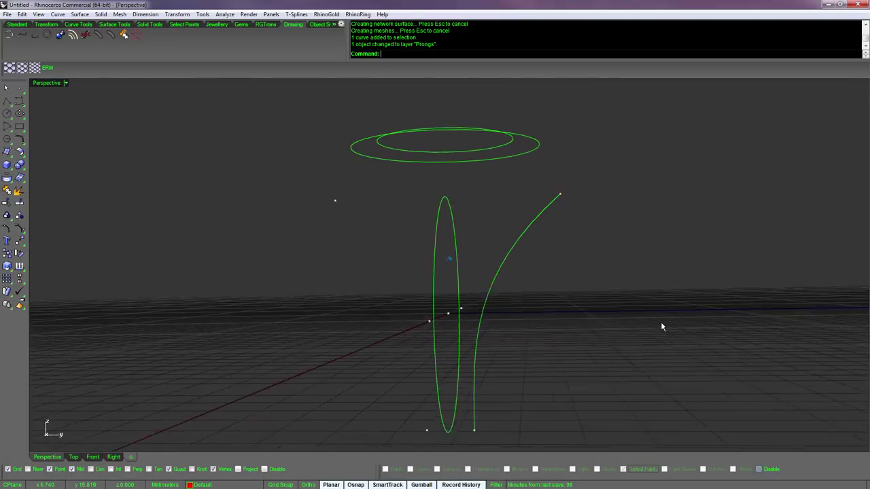
pyautogui.press('Right')
pyautogui.press('Right')
pyautogui.press('Right')
pyautogui.press('Right')
pyautogui.press('Right')
pyautogui.press('Right')
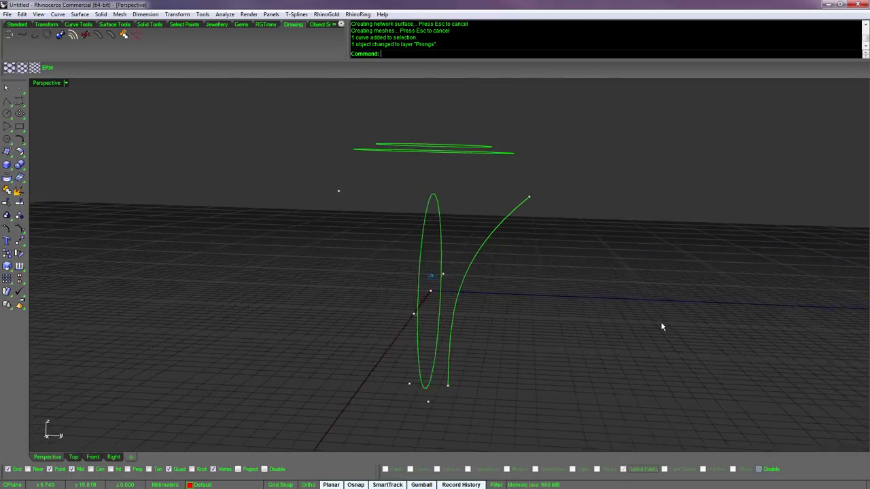
pyautogui.press('Down')
pyautogui.press('Down')
pyautogui.press('Down')
pyautogui.press('Left')
pyautogui.press('Left')
pyautogui.press('Left')
pyautogui.press('Left')
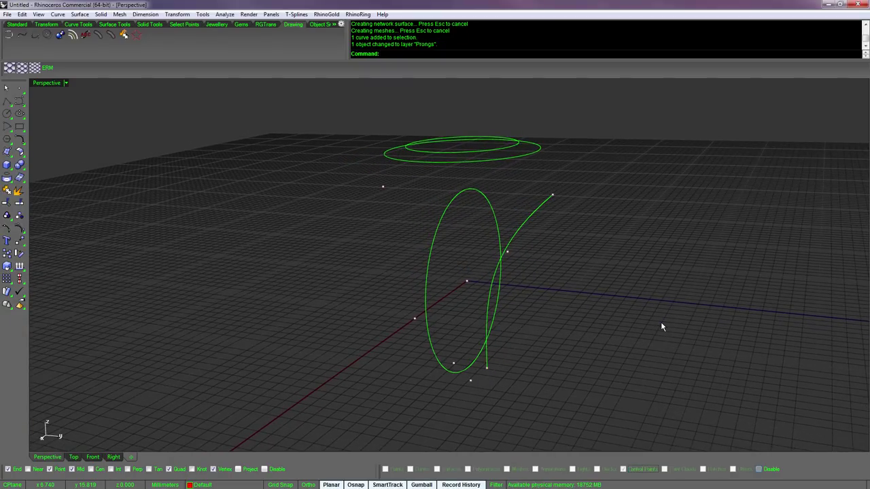
# - Create a curve from two views using the finger circle and the curved side profile
pyautogui.write('Crv2View')
pyautogui.press('Return')
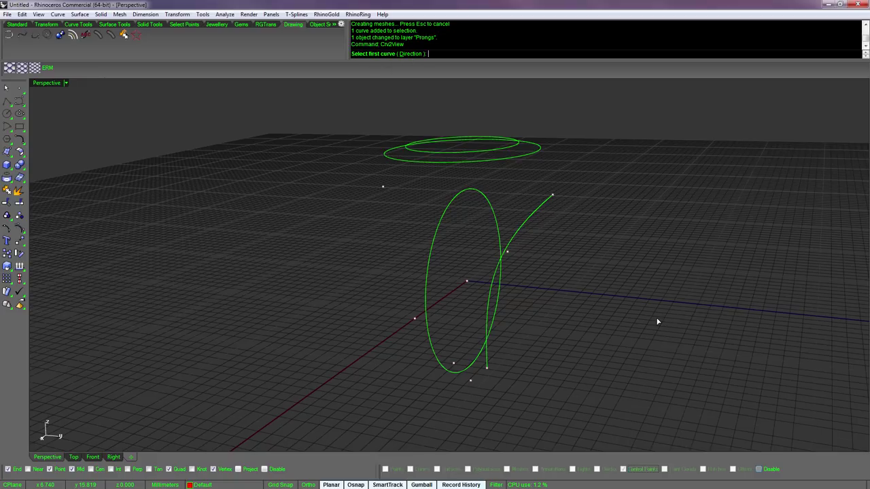
pyautogui.click(448, 219)
pyautogui.click(525, 227)
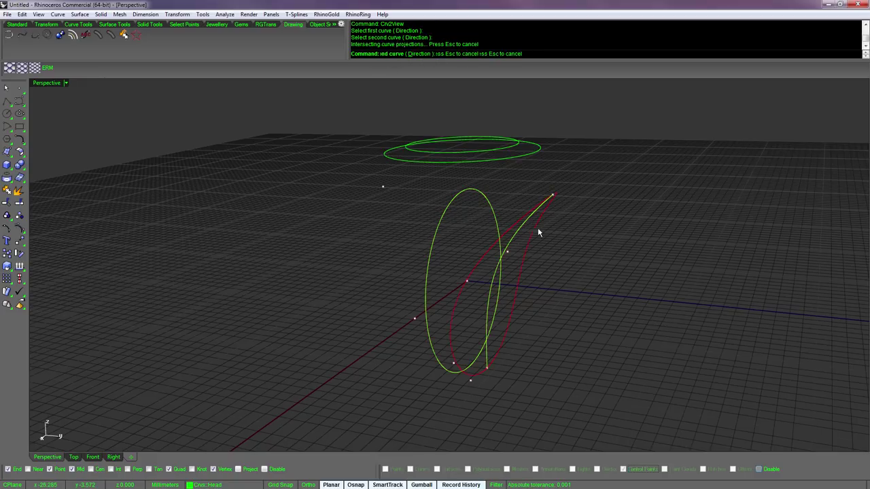
pyautogui.rightClick(577, 244)
pyautogui.moveTo(574, 241); pyautogui.dragTo(564, 235, button='right')
pyautogui.press('Escape')
# - Check the new curve's control points and rebuild it with 10 points at degree 3, deleting the input
pyautogui.click(529, 198)
pyautogui.moveTo(529, 198); pyautogui.dragTo(616, 234, button='right')
pyautogui.press('F10')
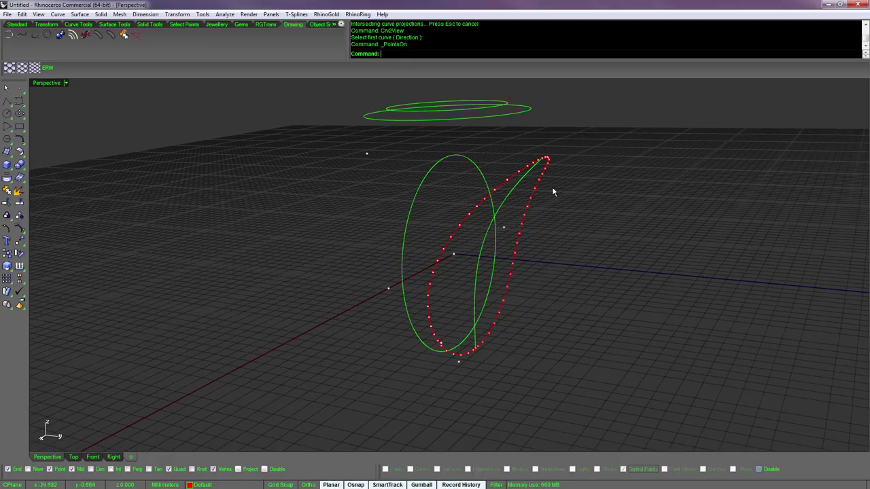
pyautogui.click(520, 179)
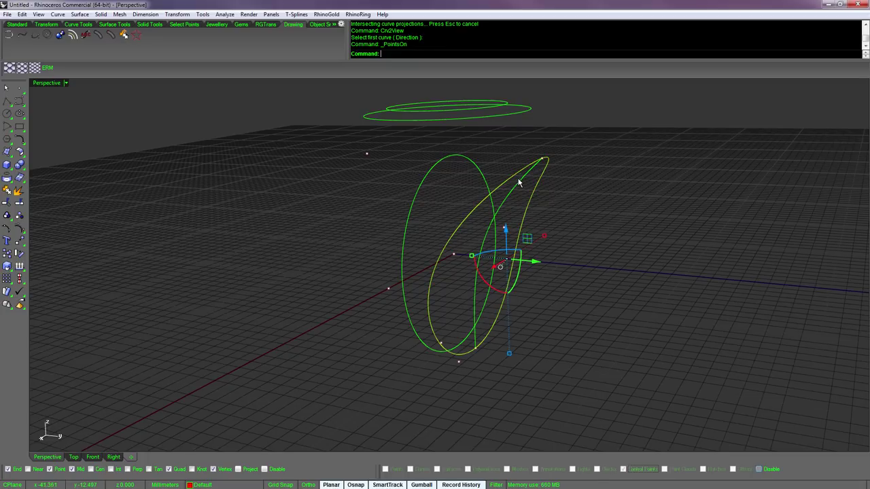
pyautogui.write('Re')
pyautogui.press('Return')
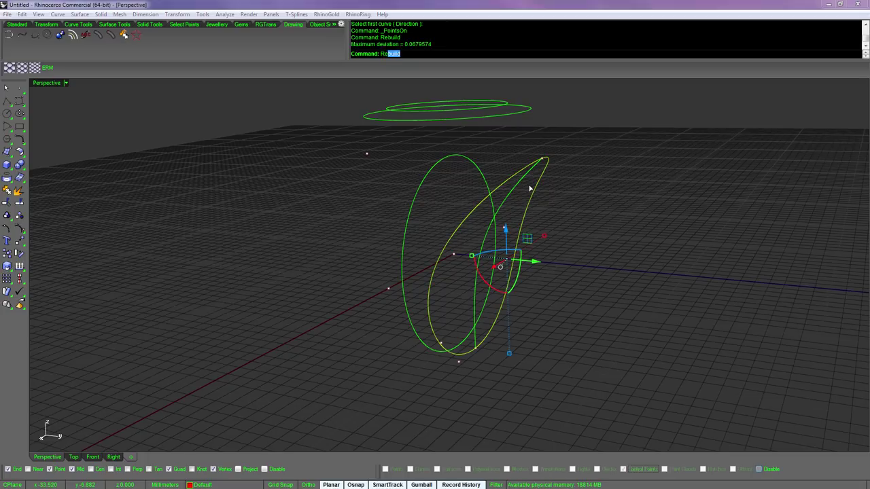
pyautogui.moveTo(694, 177); pyautogui.dragTo(687, 180)
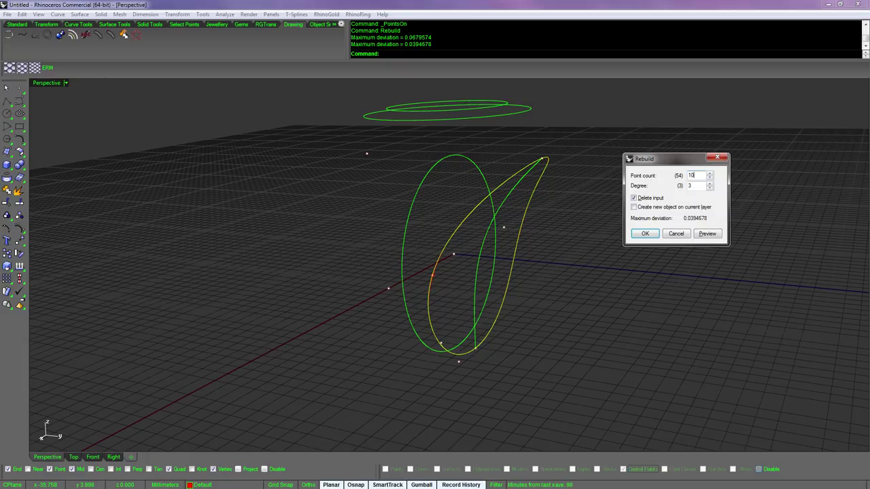
pyautogui.press('Return')
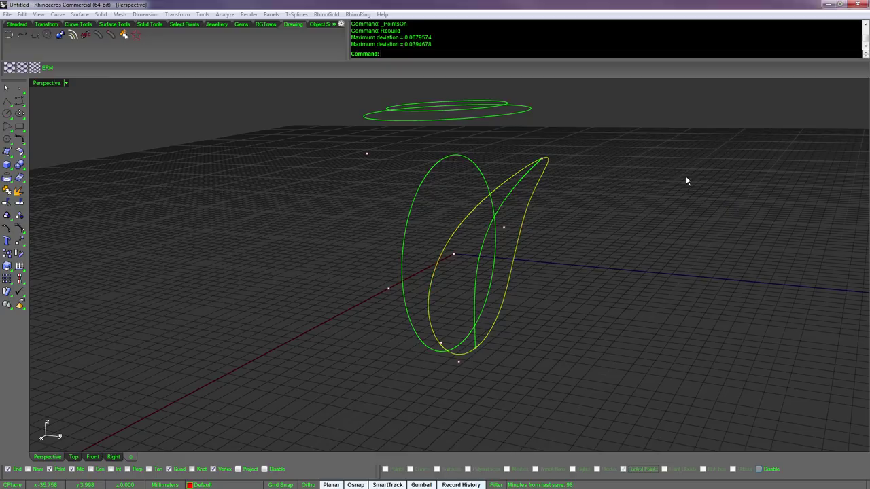
# - Mirror the rebuilt shank curve across the X axis, starting the mirror plane at the origin and keeping the original
pyautogui.click(436, 273)
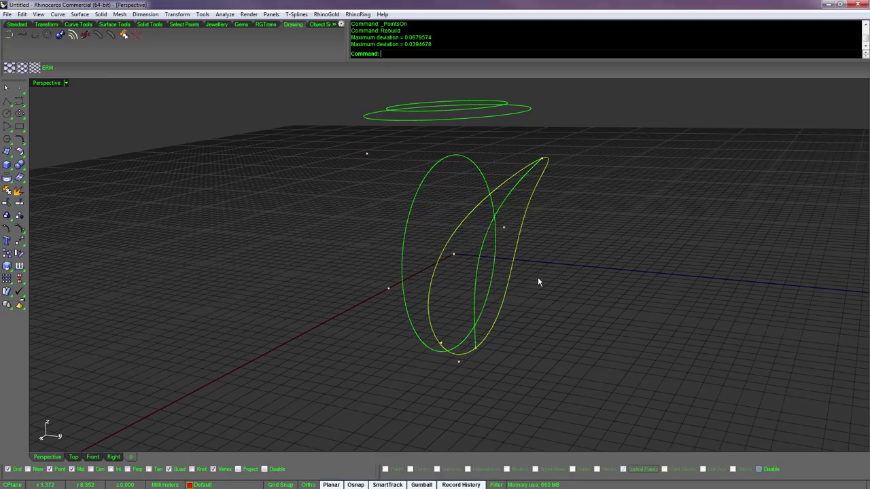
pyautogui.moveTo(538, 278); pyautogui.dragTo(545, 288, button='right')
pyautogui.hotkey('ctrl', 'm')
pyautogui.write('0')
pyautogui.press('Return')
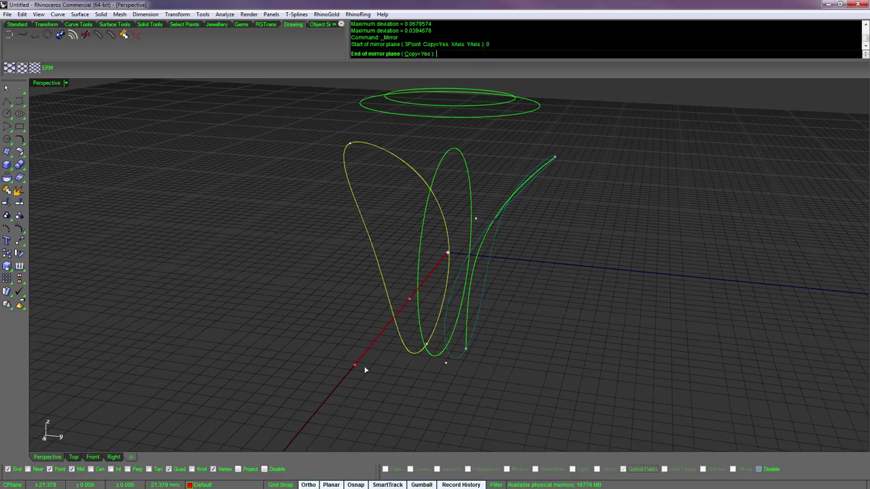
pyautogui.click(363, 367)
pyautogui.click(524, 359)
pyautogui.moveTo(531, 346); pyautogui.dragTo(499, 319, button='right')
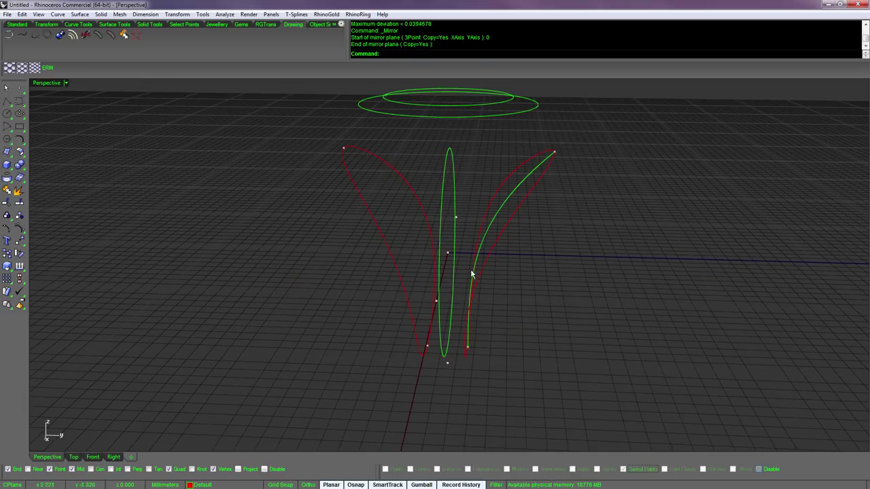
# - Examine how the two mirrored shank curves flare around the finger circle from low and raised angles
pyautogui.moveTo(488, 270); pyautogui.dragTo(469, 272, button='right')
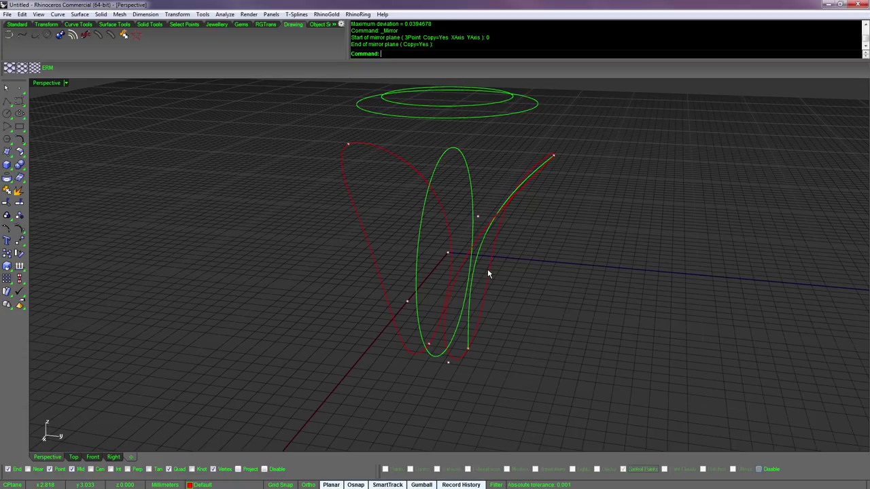
pyautogui.press('Left')
pyautogui.press('Left')
pyautogui.press('Left')
pyautogui.press('Left')
pyautogui.press('Left')
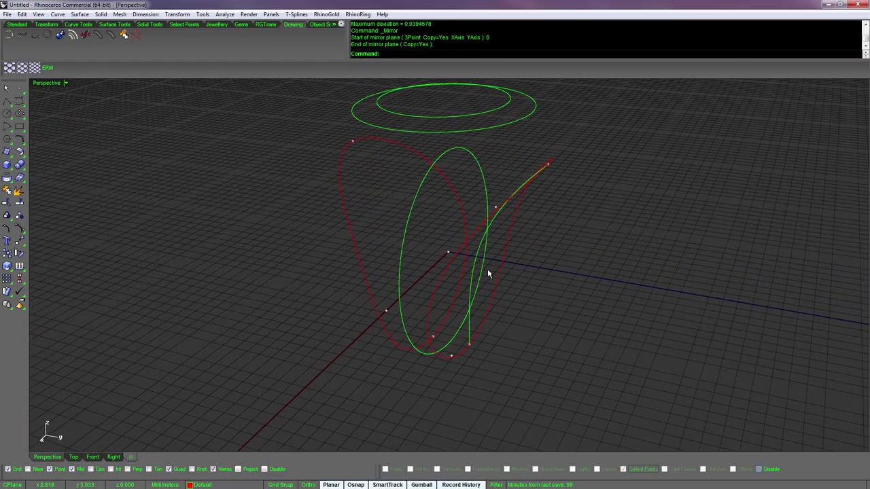
pyautogui.scroll(-1, 468, 158)
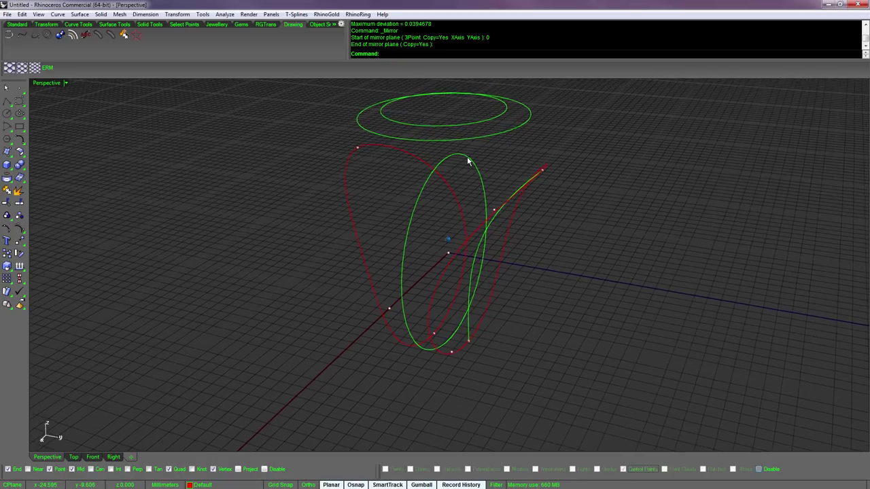
pyautogui.press('Left')
pyautogui.press('Left')
pyautogui.press('Left')
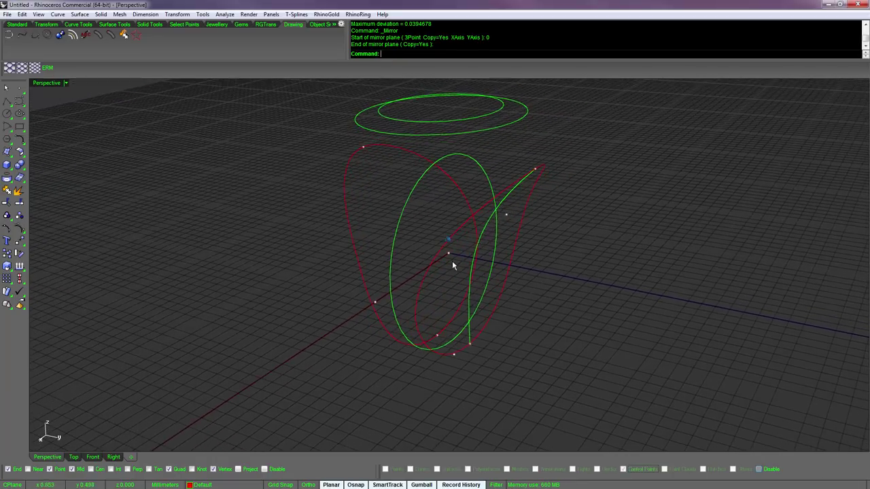
pyautogui.click(358, 246)
pyautogui.click(522, 363)
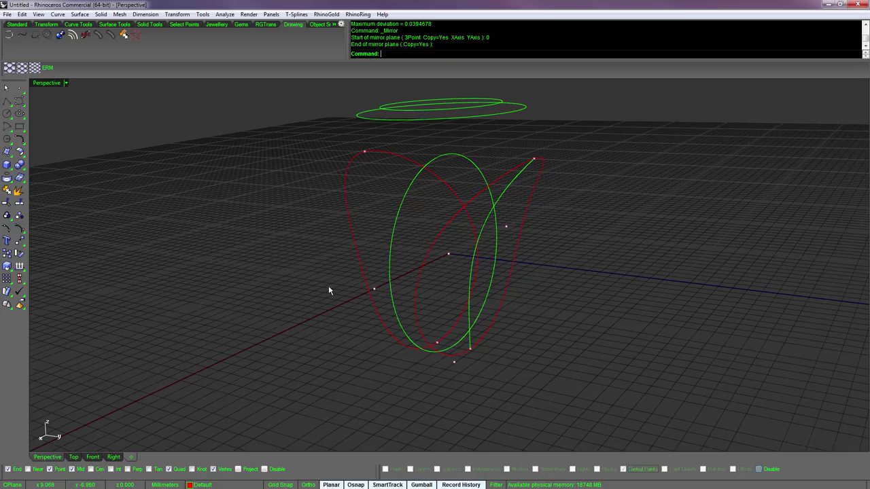
pyautogui.moveTo(320, 271); pyautogui.dragTo(537, 409)
pyautogui.press('Left')
pyautogui.press('Left')
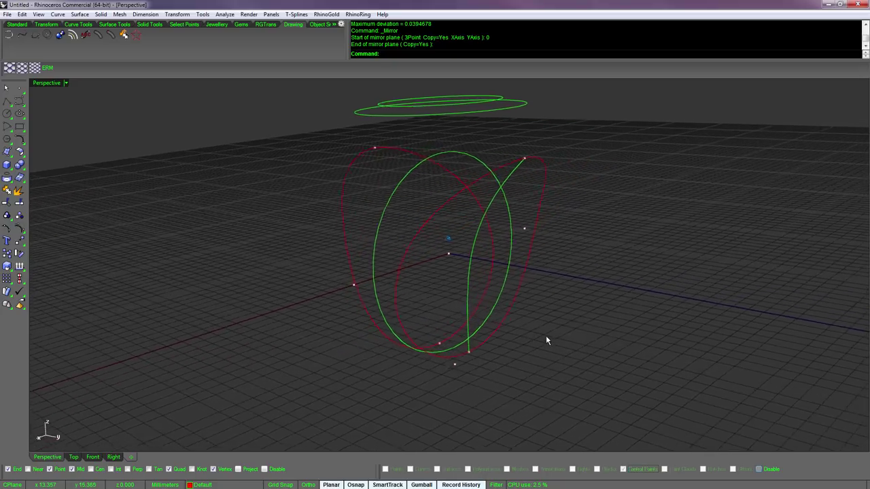
pyautogui.press('Left')
pyautogui.press('Down')
pyautogui.press('Down')
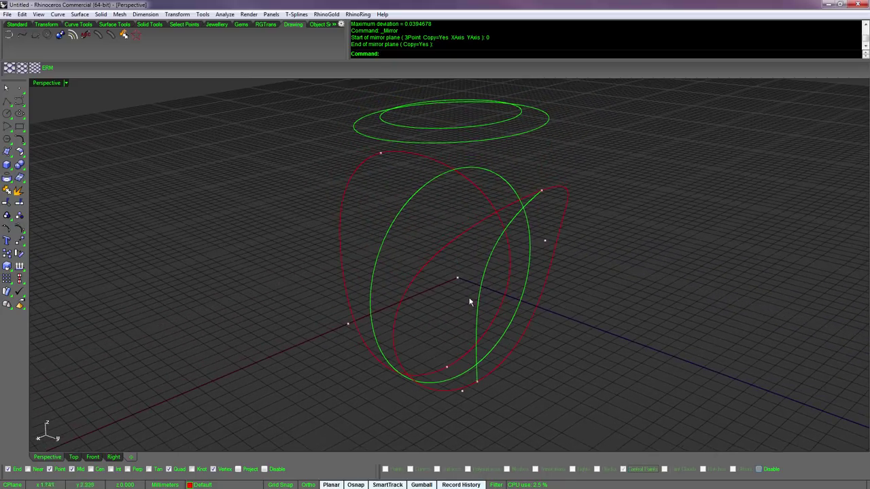
pyautogui.scroll(-1, 561, 331)
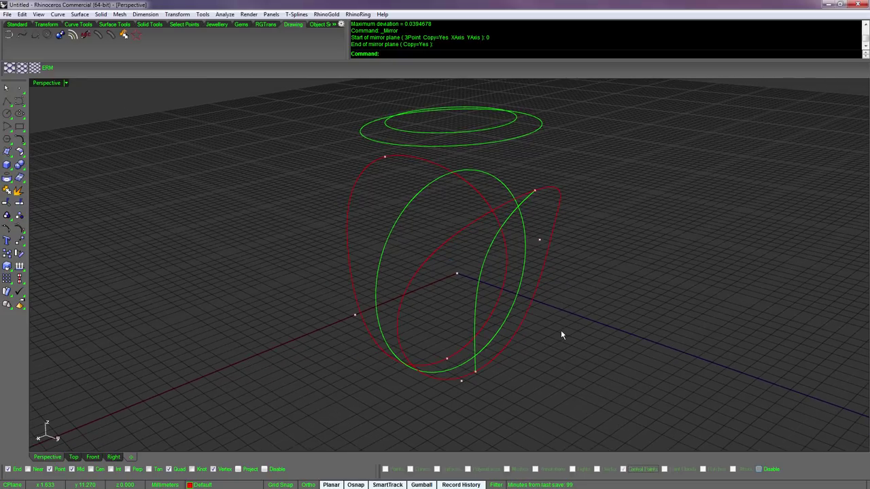
# - Study the spacing between the mirrored shank curves, the finger circle and the reference points from the opposite side
pyautogui.moveTo(561, 331); pyautogui.dragTo(561, 330, button='right')
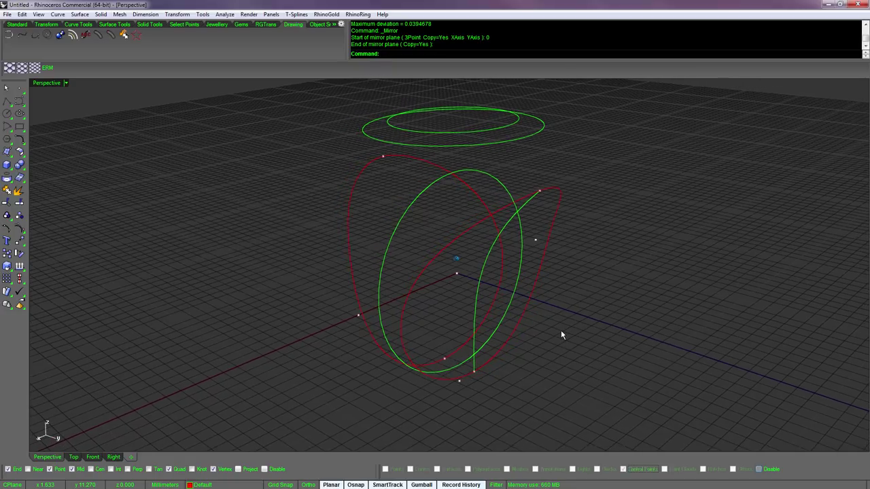
pyautogui.press('Left')
pyautogui.press('Left')
pyautogui.press('Left')
pyautogui.press('Left')
pyautogui.press('Left')
pyautogui.press('Left')
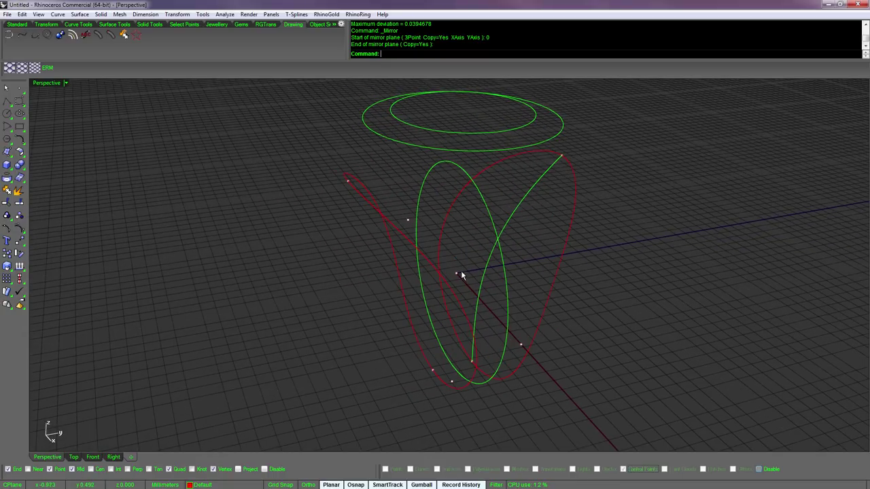
pyautogui.moveTo(510, 342); pyautogui.dragTo(512, 343, button='right')
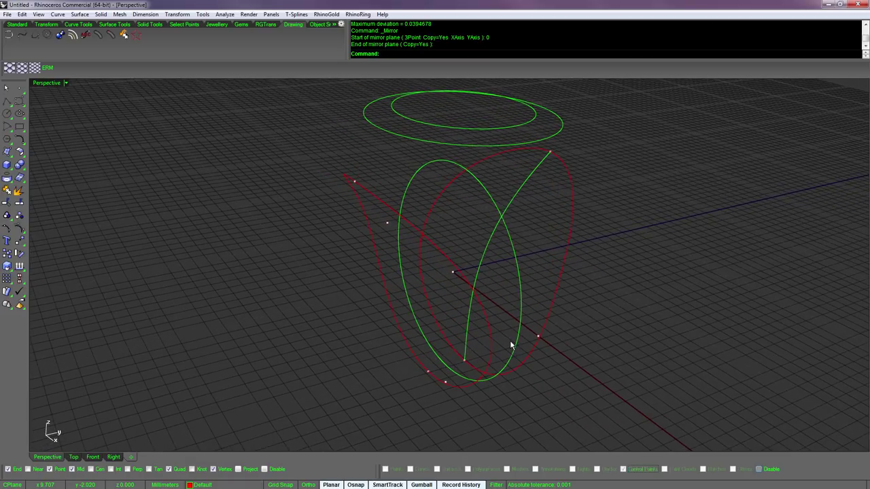
pyautogui.press('Up')
pyautogui.press('Up')
pyautogui.press('Up')
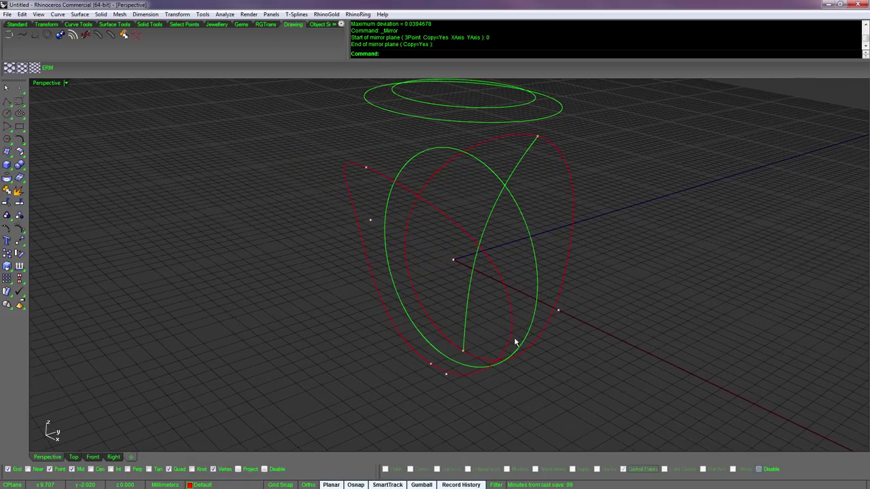
pyautogui.press('Down')
pyautogui.moveTo(571, 317); pyautogui.dragTo(573, 318, button='right')
pyautogui.press('Up')
pyautogui.press('Up')
pyautogui.press('Up')
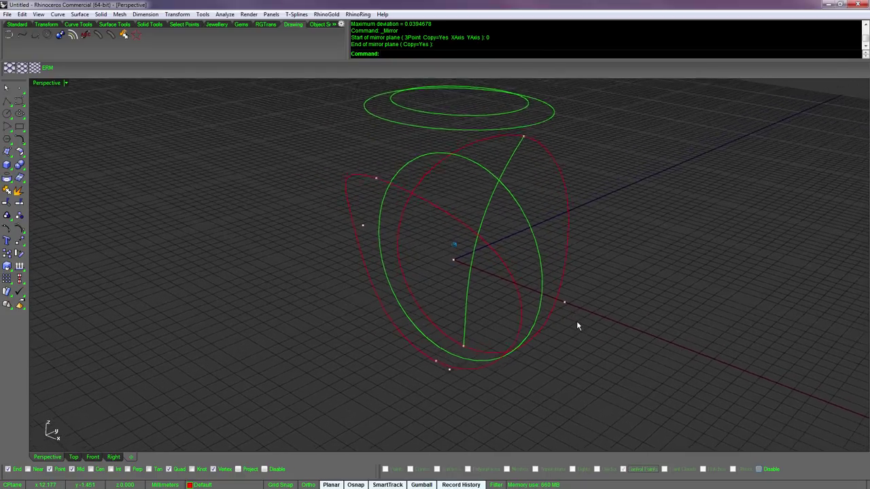
pyautogui.press('Up')
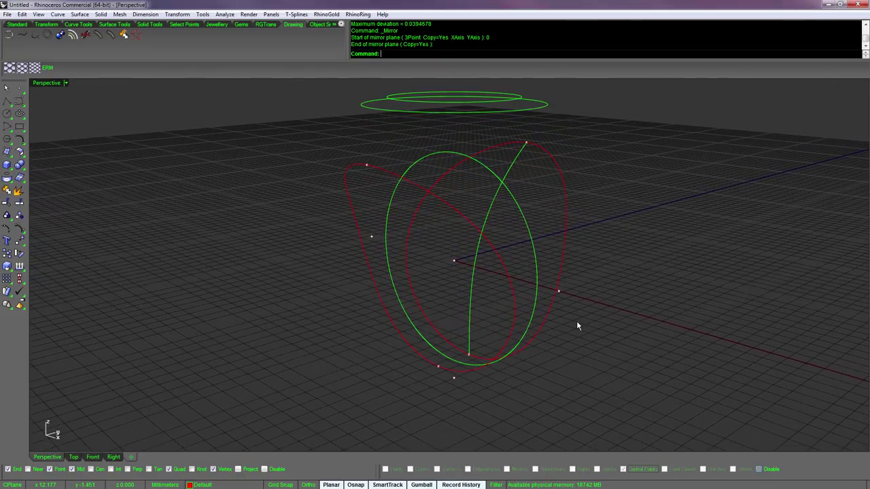
# - Draw a three-point arc joining the shank curves' quadrants on the positive X side, passing through the reference point on the axis
pyautogui.click(10, 130)
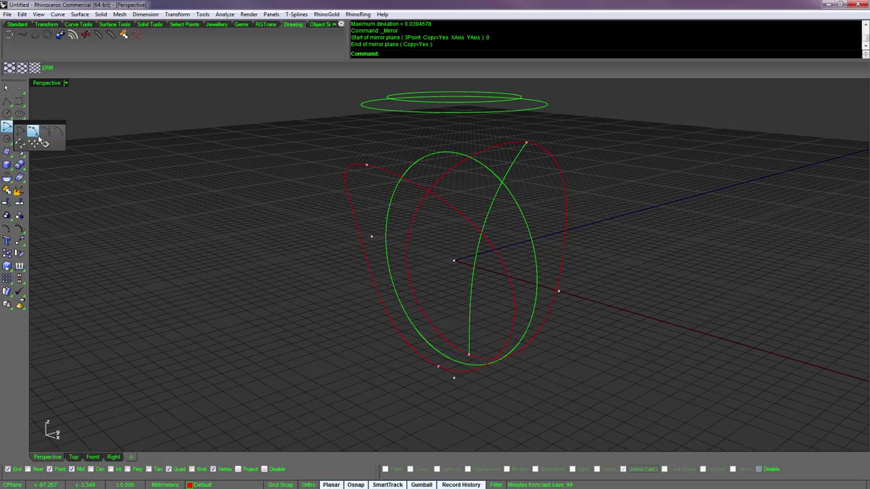
pyautogui.click(38, 136)
pyautogui.moveTo(526, 306); pyautogui.dragTo(503, 347, button='right')
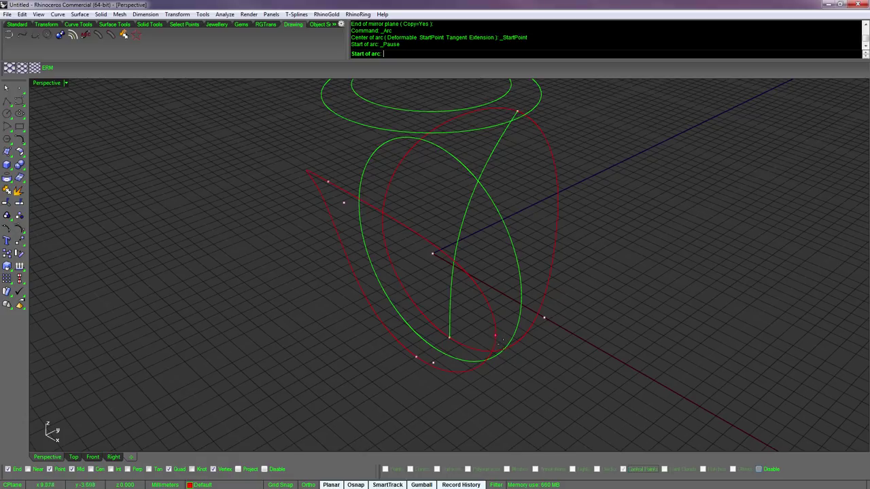
pyautogui.moveTo(499, 358); pyautogui.dragTo(516, 349, button='right')
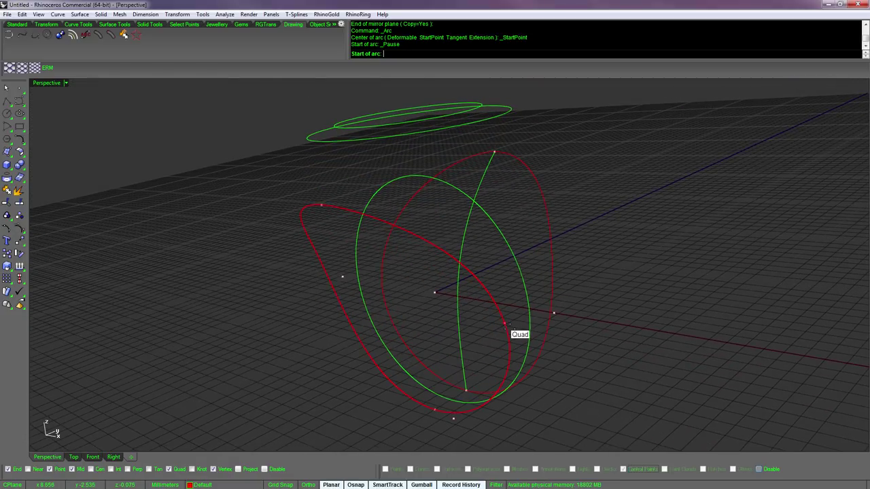
pyautogui.click(510, 335)
pyautogui.moveTo(544, 316); pyautogui.dragTo(547, 320, button='right')
pyautogui.click(544, 306)
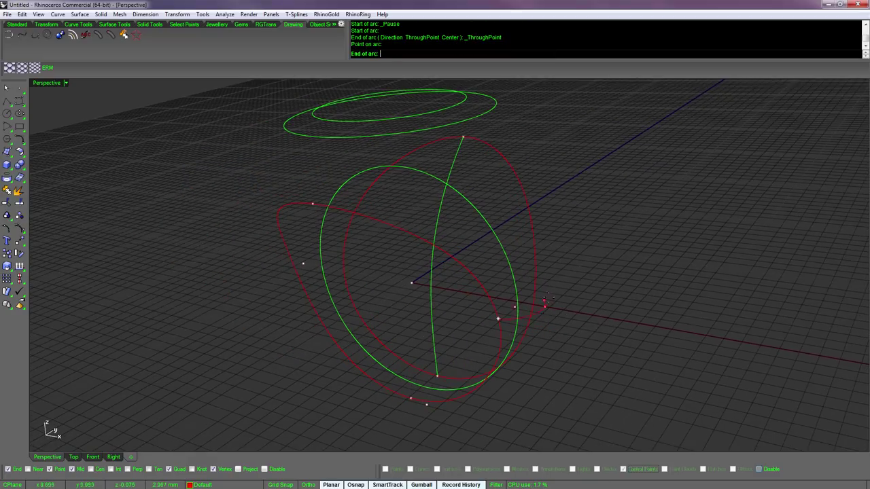
pyautogui.click(540, 286)
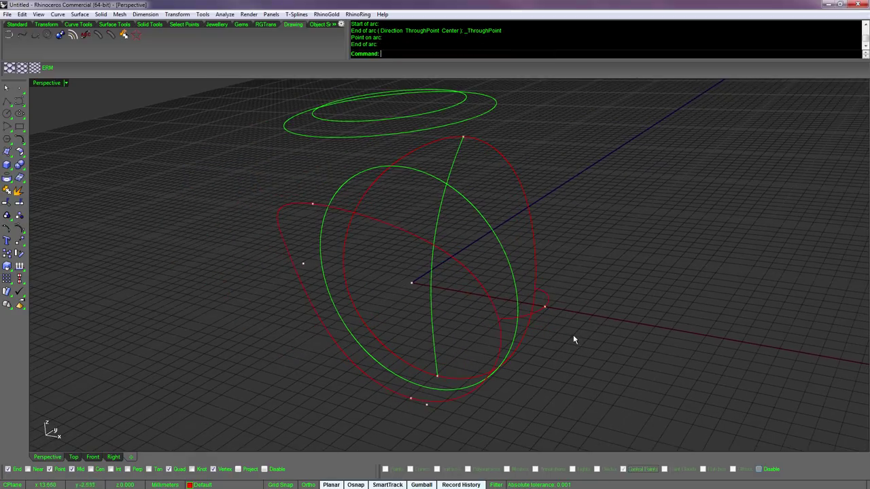
# - Draw a matching three-point arc between the shank curves' quadrants on the negative X side, through the outer reference point
pyautogui.moveTo(573, 334); pyautogui.dragTo(446, 330, button='right')
pyautogui.rightClick(476, 317)
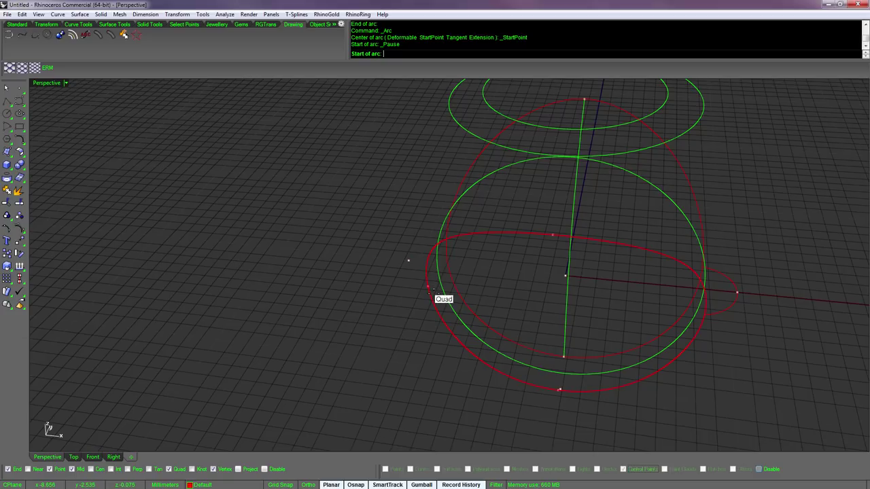
pyautogui.click(428, 286)
pyautogui.click(408, 261)
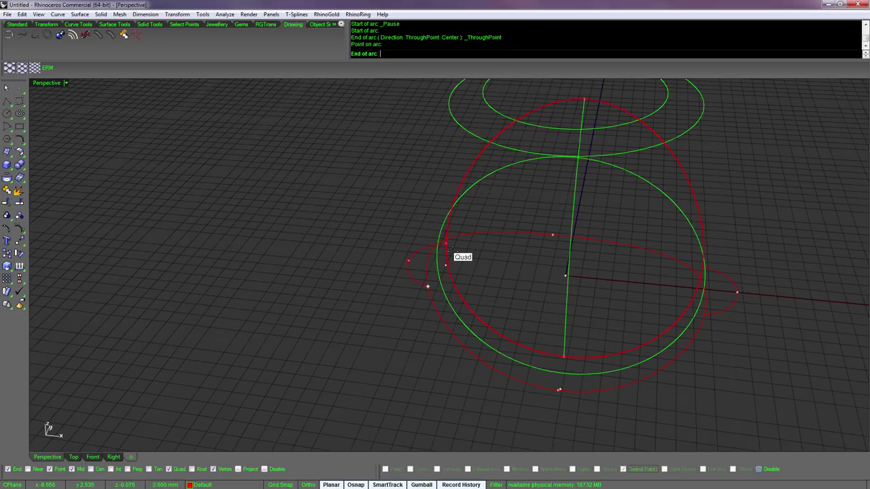
pyautogui.click(446, 247)
# - Draw a three-point arc joining the lowest points of both shank curves through the reference point beneath the finger circle
pyautogui.moveTo(559, 306)
pyautogui.mouseDown(button='right')
pyautogui.moveTo(566, 310)
pyautogui.moveTo(563, 303)
pyautogui.mouseUp(button='right')
pyautogui.rightClick(563, 303)
pyautogui.click(495, 265)
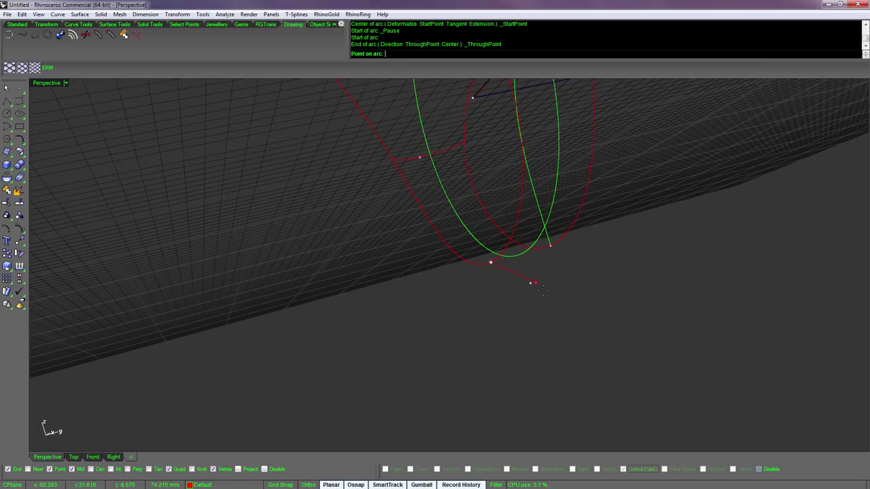
pyautogui.click(530, 283)
pyautogui.click(551, 246)
# - Examine the three connecting arcs and the open upper part of the shank curves from low side angles
pyautogui.moveTo(680, 263); pyautogui.dragTo(673, 286, button='right')
pyautogui.scroll(-3, 669, 263)
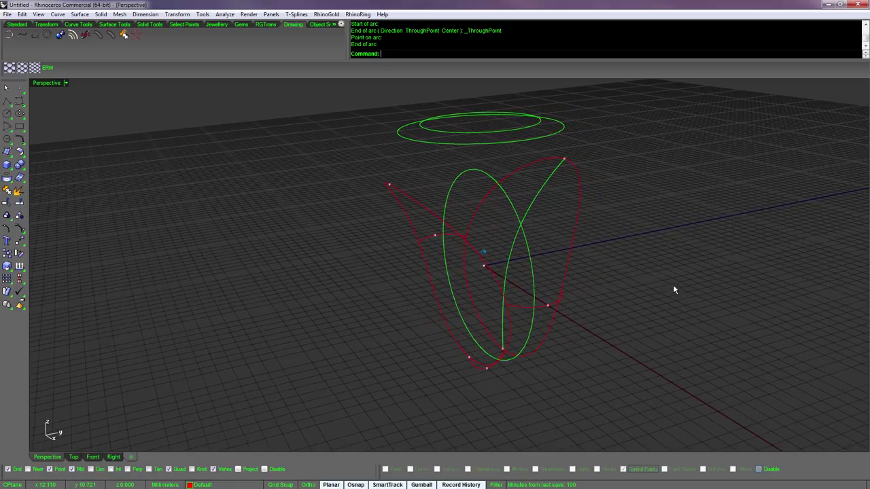
pyautogui.moveTo(609, 327); pyautogui.dragTo(630, 327, button='right')
pyautogui.scroll(3, 611, 326)
pyautogui.moveTo(529, 272); pyautogui.dragTo(611, 318, button='right')
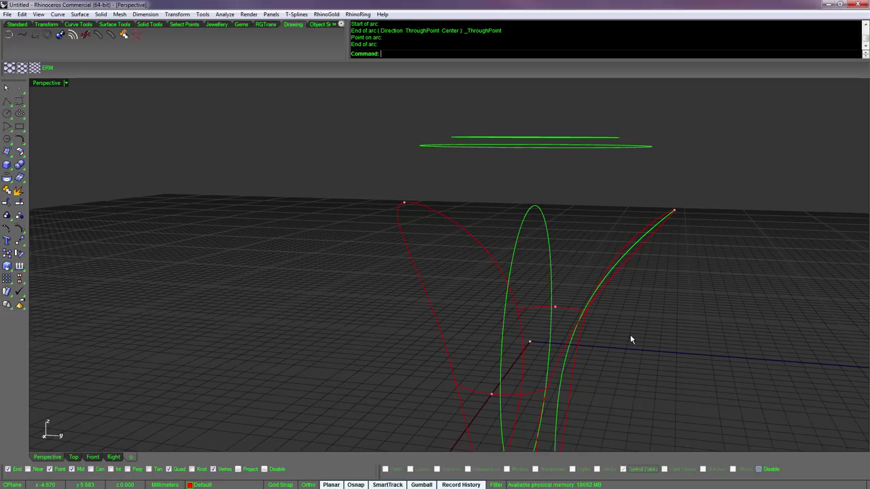
pyautogui.press('Up')
pyautogui.press('Up')
pyautogui.press('Up')
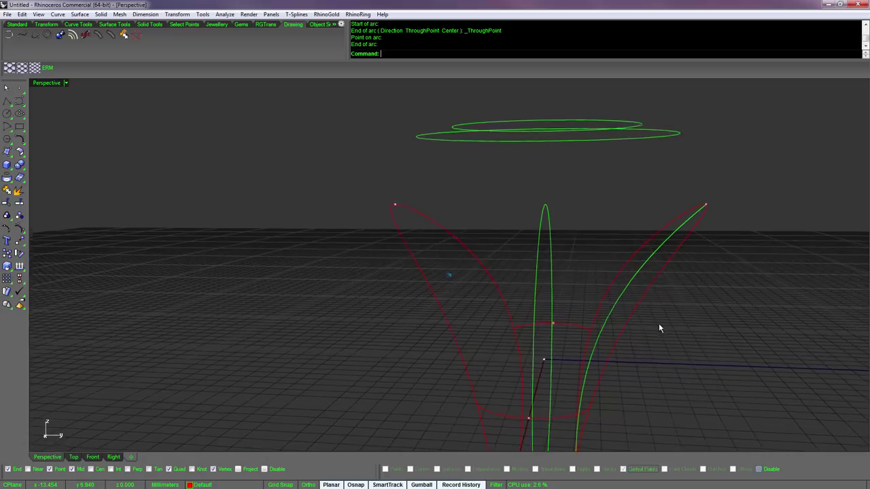
# - Examine the two head outlines and their position above the open tops of both shank curves from several angles
pyautogui.press('Up')
pyautogui.press('Up')
pyautogui.press('Up')
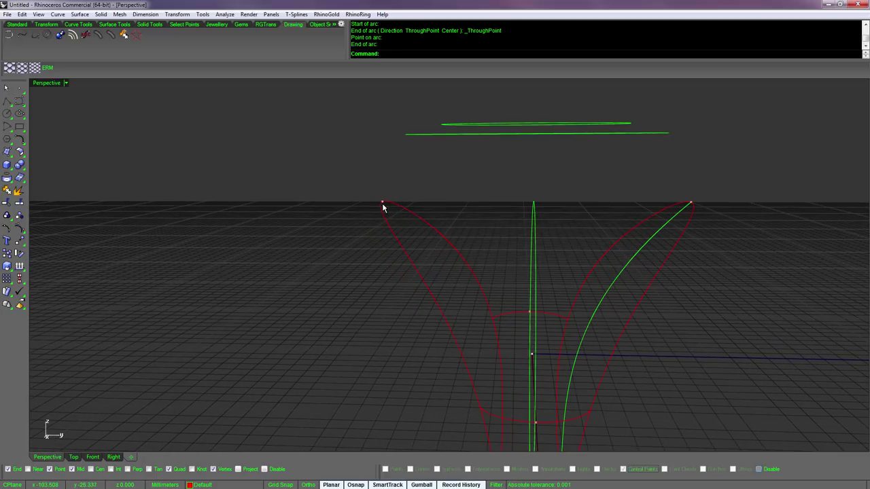
pyautogui.press('Down')
pyautogui.press('Down')
pyautogui.press('Down')
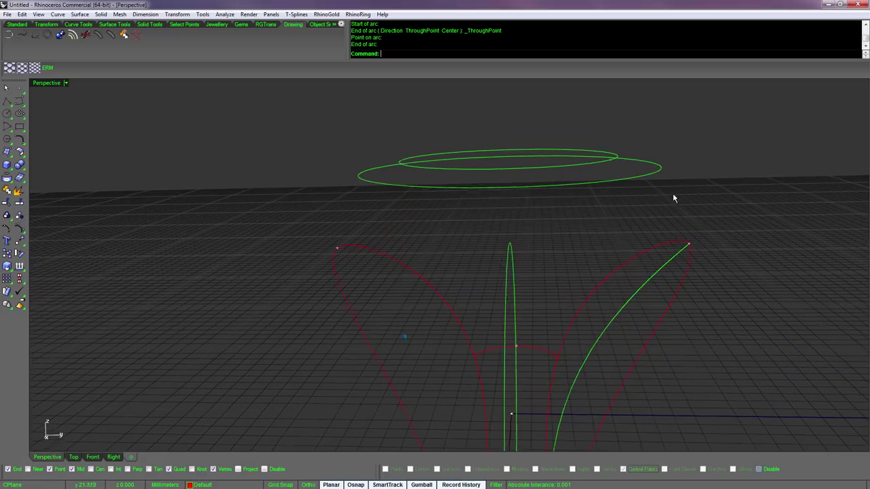
pyautogui.click(661, 171)
pyautogui.press('Left')
pyautogui.press('Left')
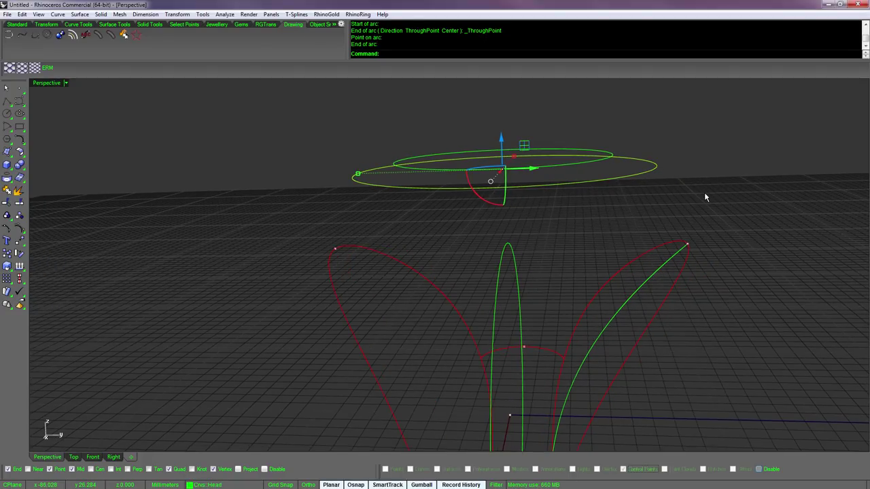
pyautogui.press('Down')
pyautogui.press('Down')
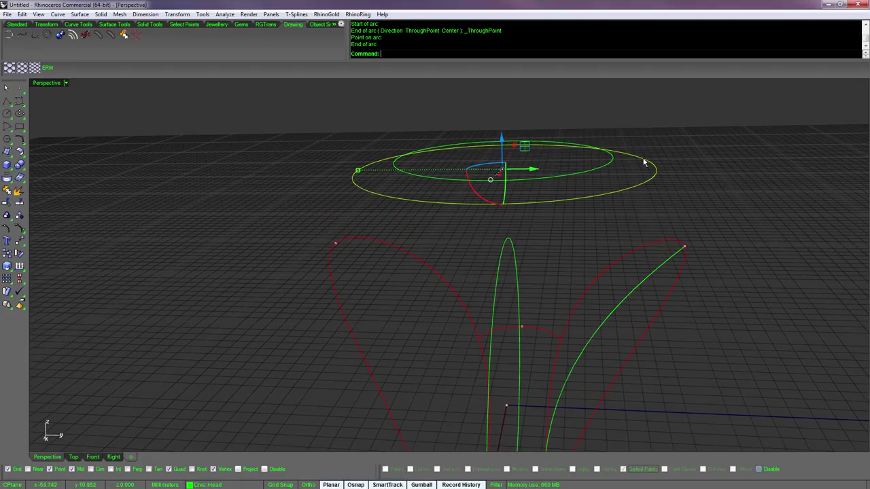
pyautogui.press('Down')
pyautogui.keyDown('shift'); pyautogui.click(617, 162); pyautogui.keyUp('shift')
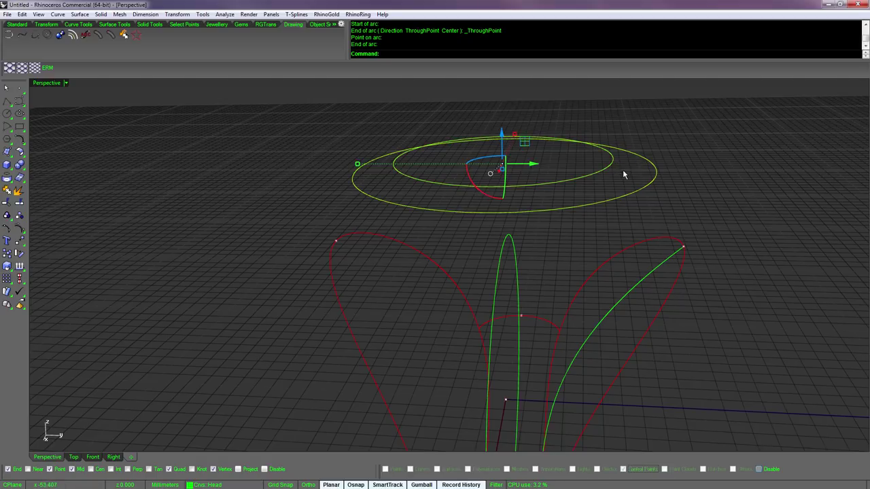
pyautogui.click(726, 203)
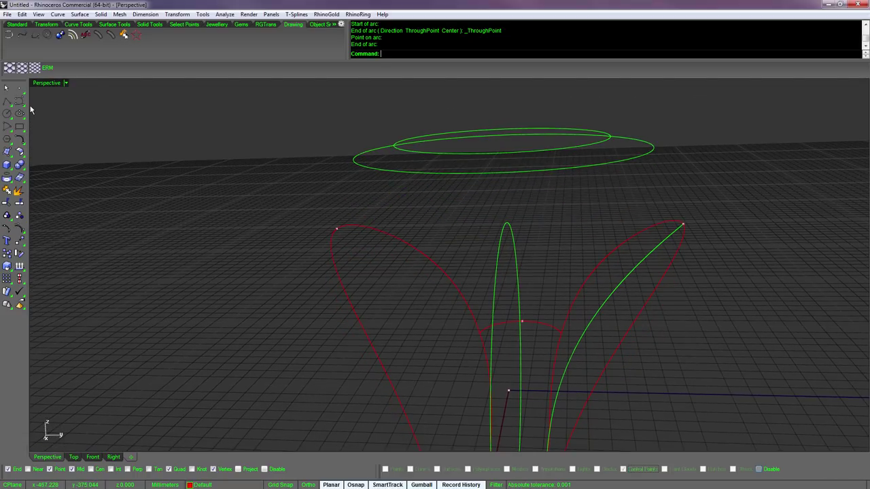
# - Draw an interpolated curve from one shank curve's top to the other's, passing through the larger head outline's opposite quadrants
pyautogui.click(28, 108)
pyautogui.click(48, 113)
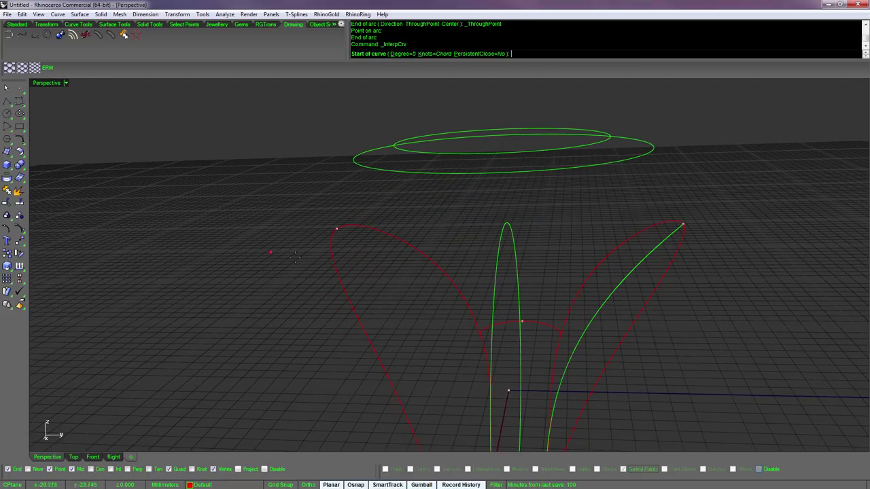
pyautogui.click(336, 229)
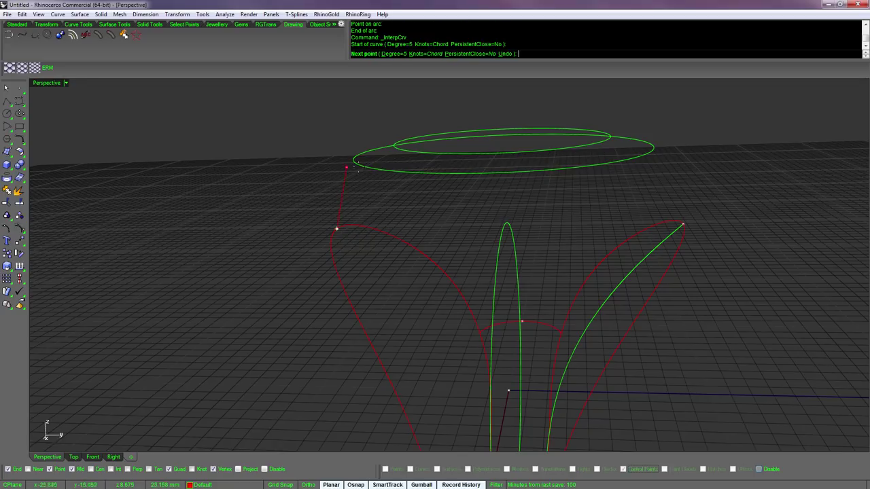
pyautogui.click(359, 156)
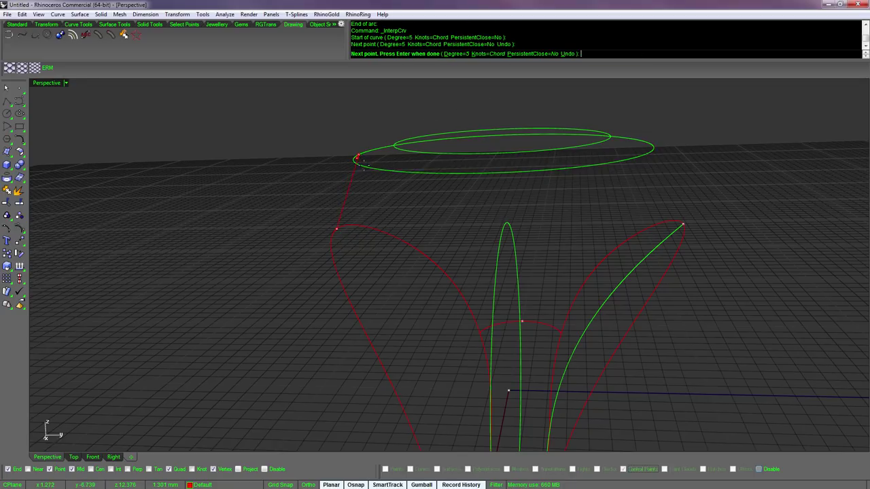
pyautogui.click(654, 146)
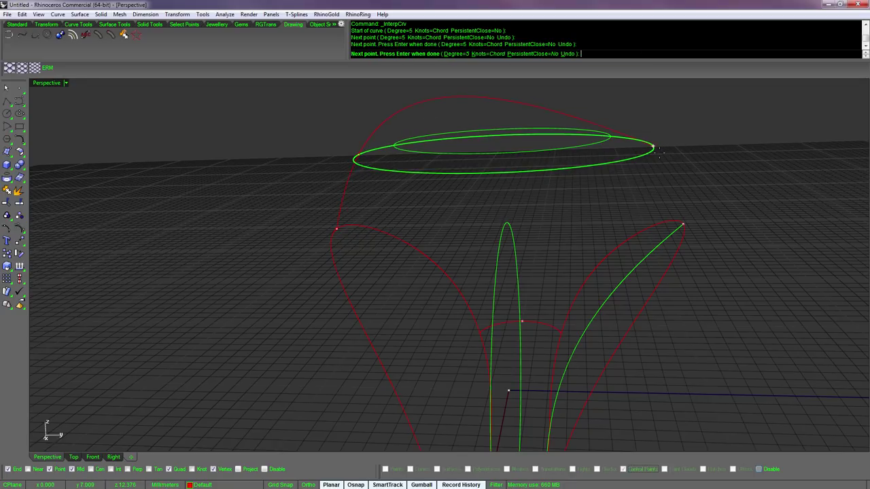
pyautogui.click(683, 224)
pyautogui.moveTo(752, 232); pyautogui.dragTo(613, 172, button='right')
pyautogui.rightClick(745, 229)
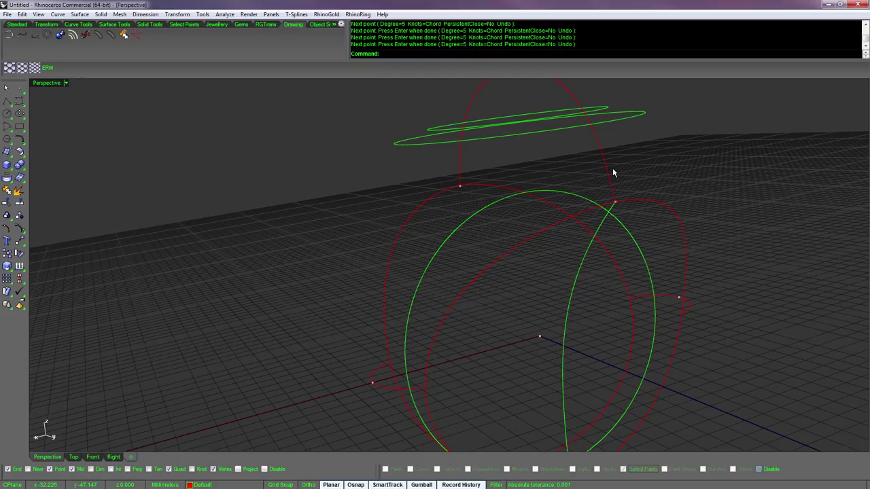
# - Examine the complete network of shank rails and cross-section curves, including the new curve over the head
pyautogui.press('Left')
pyautogui.press('Left')
pyautogui.press('Left')
pyautogui.press('Left')
pyautogui.press('Down')
pyautogui.press('Down')
pyautogui.press('Down')
pyautogui.press('Down')
pyautogui.press('Down')
pyautogui.press('Down')
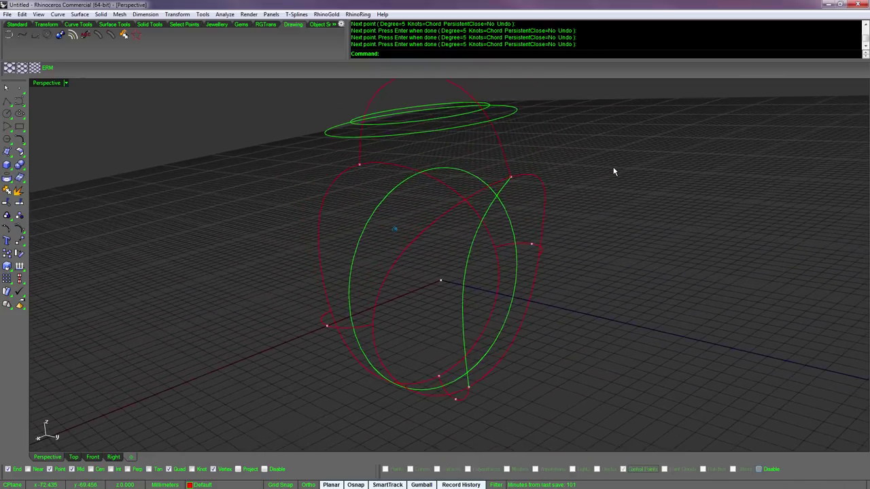
pyautogui.press('pageup')
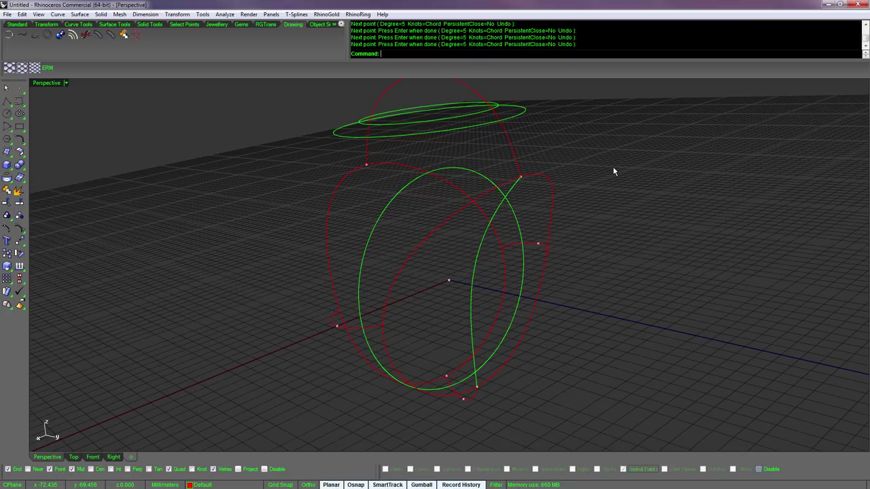
# - Rebuild the top curve and the three shank cross-section arcs together with 8 points and degree 3, deleting the input curves
pyautogui.click(507, 156)
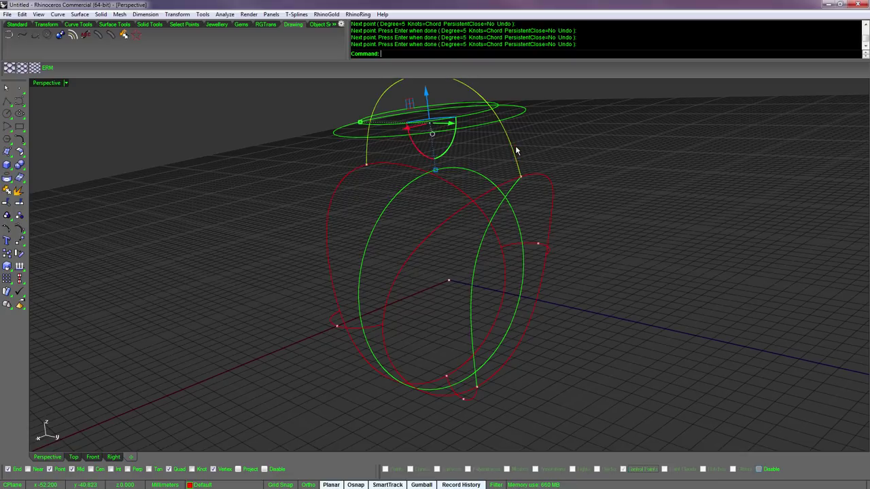
pyautogui.keyDown('shift'); pyautogui.click(547, 246); pyautogui.keyUp('shift')
pyautogui.keyDown('shift'); pyautogui.click(477, 397); pyautogui.keyUp('shift')
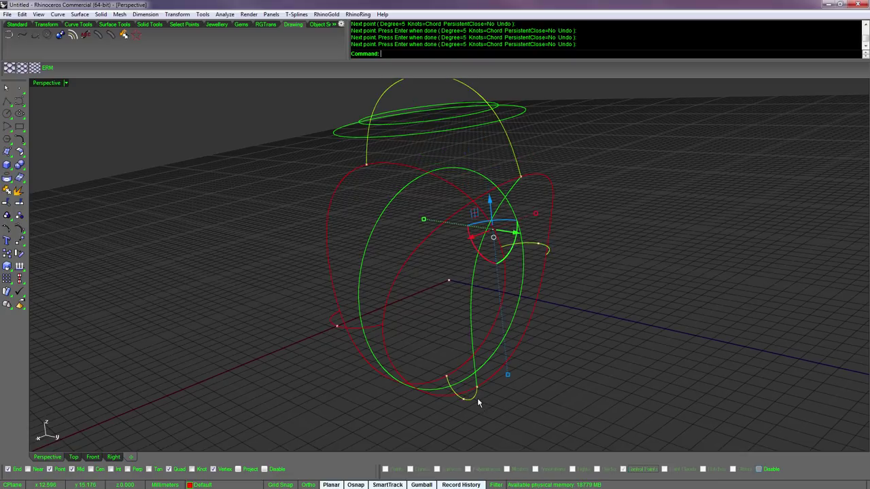
pyautogui.keyDown('shift'); pyautogui.click(358, 331); pyautogui.keyUp('shift')
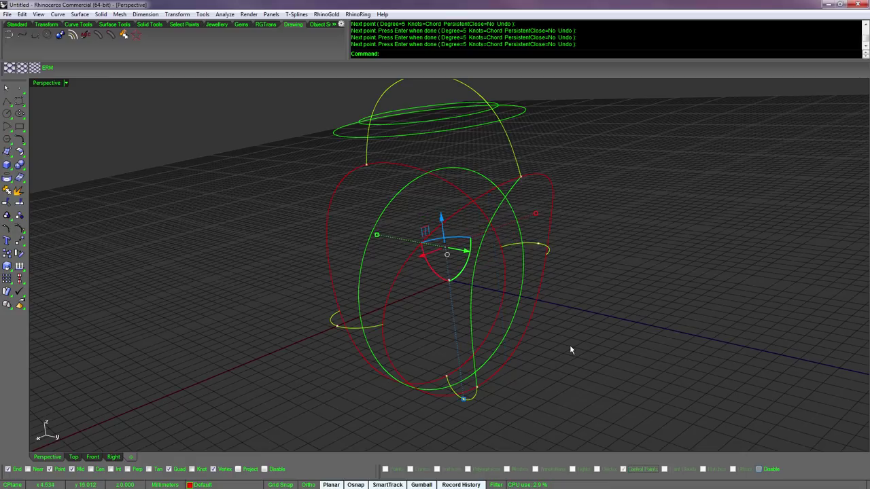
pyautogui.moveTo(570, 345); pyautogui.dragTo(583, 344, button='right')
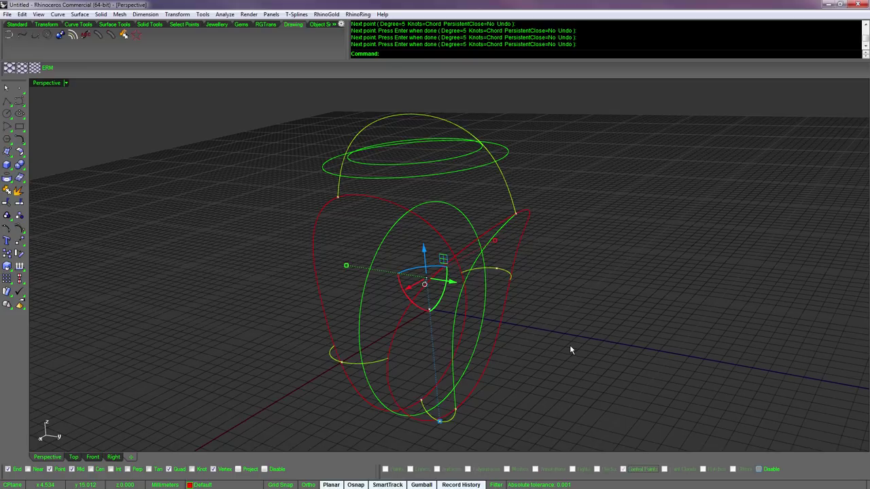
pyautogui.press('Right')
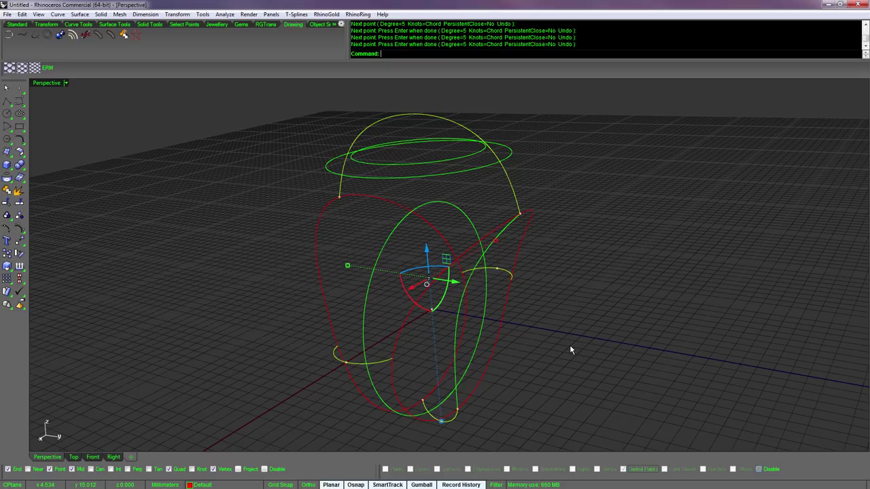
pyautogui.write('Rebuild')
pyautogui.press('Return')
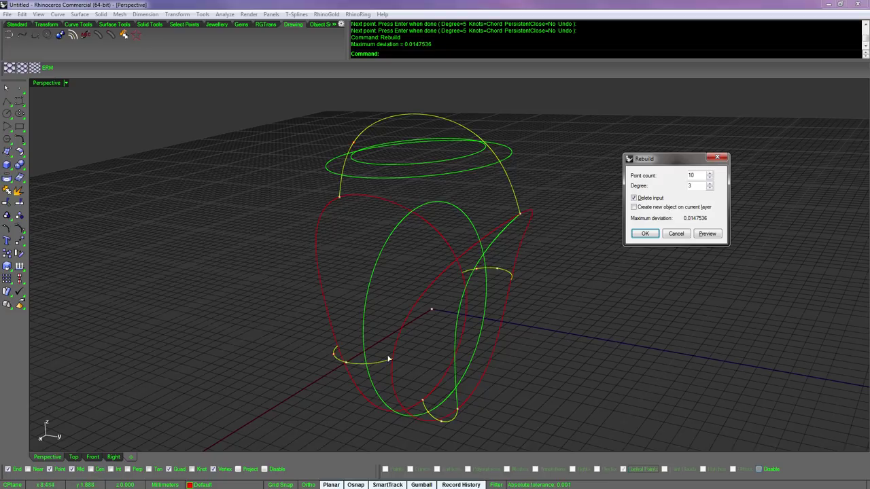
pyautogui.click(703, 176)
pyautogui.write('8')
pyautogui.press('Tab')
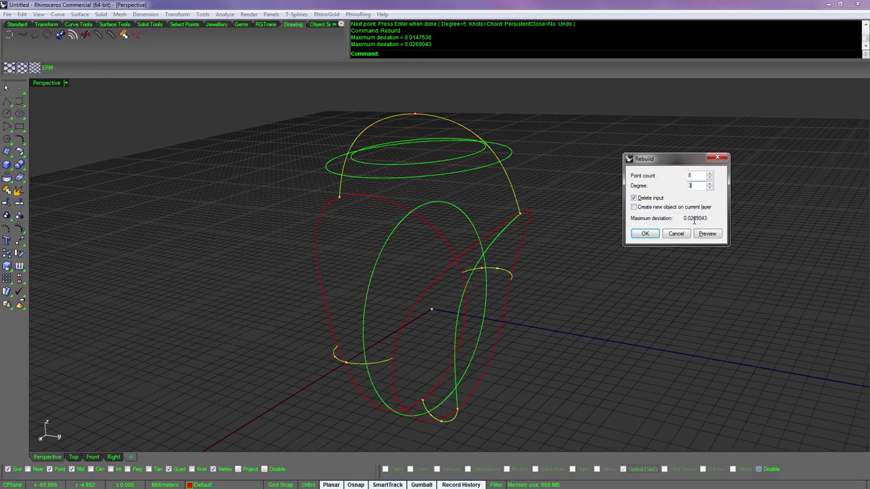
pyautogui.moveTo(694, 219); pyautogui.dragTo(690, 219)
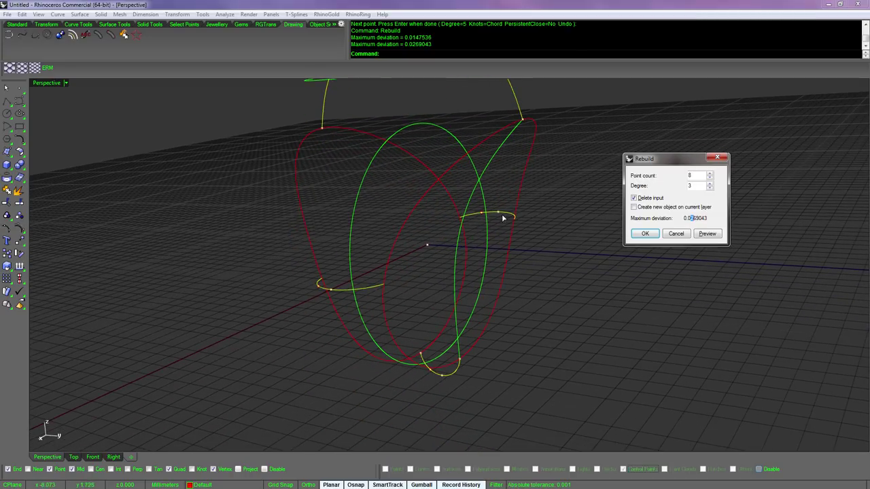
pyautogui.scroll(8, 499, 224)
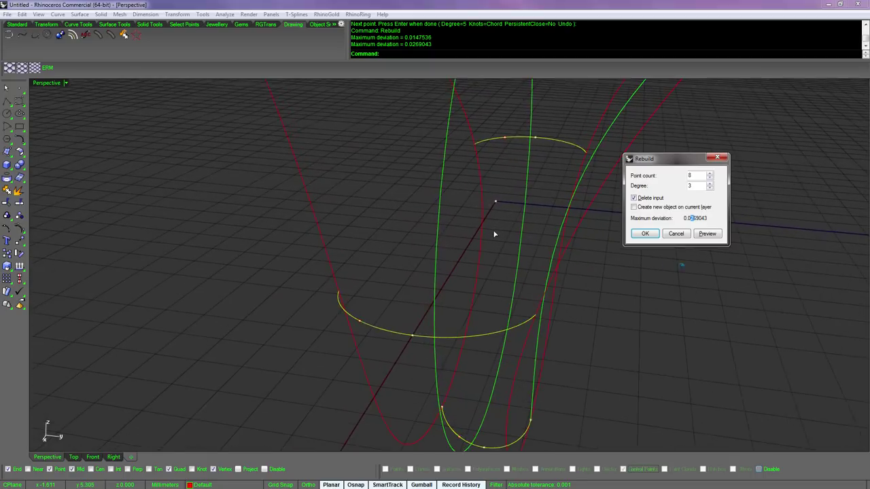
pyautogui.scroll(-8, 495, 234)
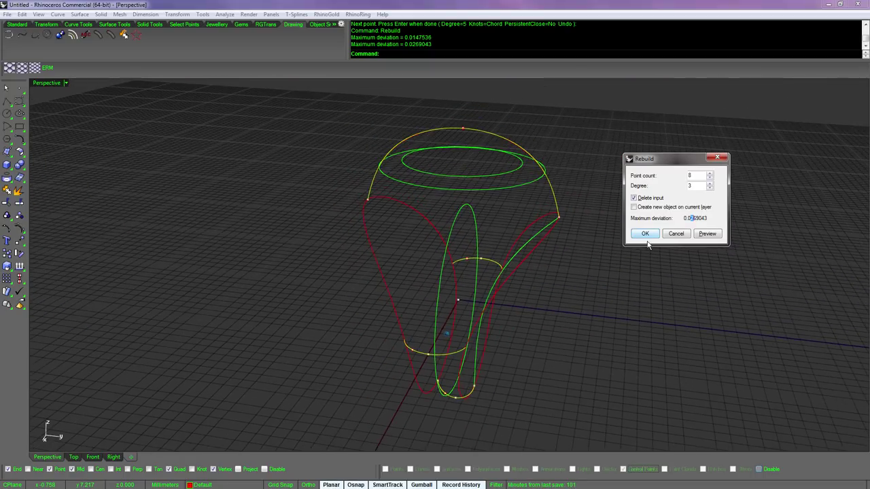
pyautogui.click(646, 236)
pyautogui.click(649, 252)
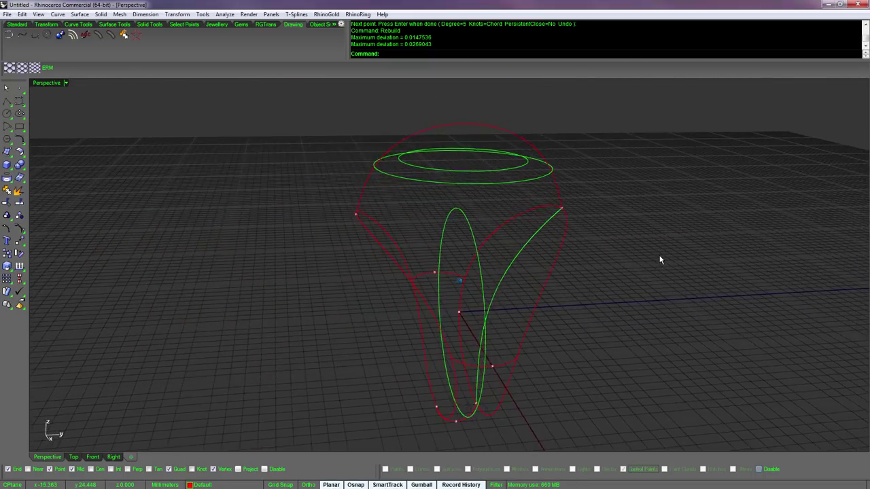
# - Start a two-rail sweep using both shank curves as rails and the bottom, side, top and opposite side curves as cross sections
pyautogui.press('Left')
pyautogui.write('sweep2')
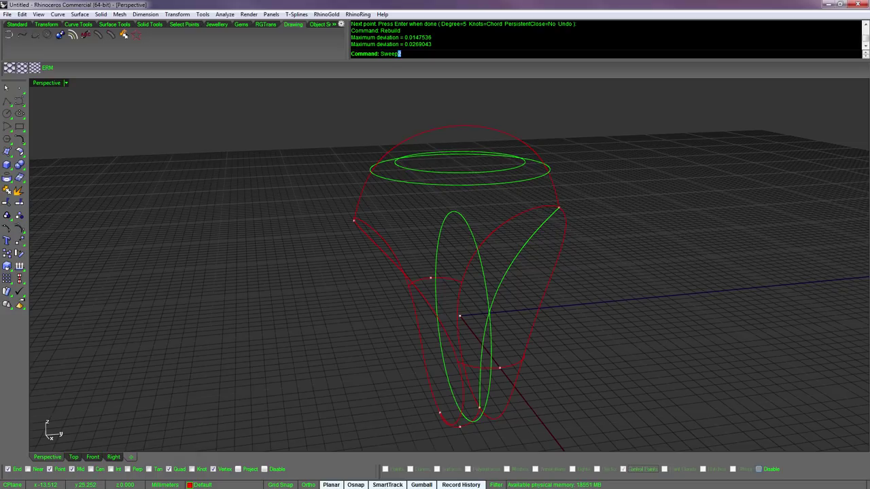
pyautogui.press('Return')
pyautogui.click(435, 303)
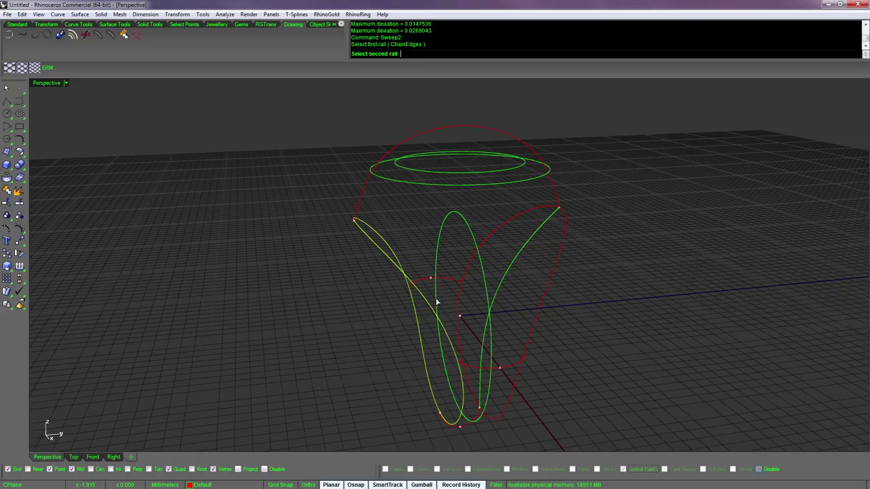
pyautogui.click(545, 291)
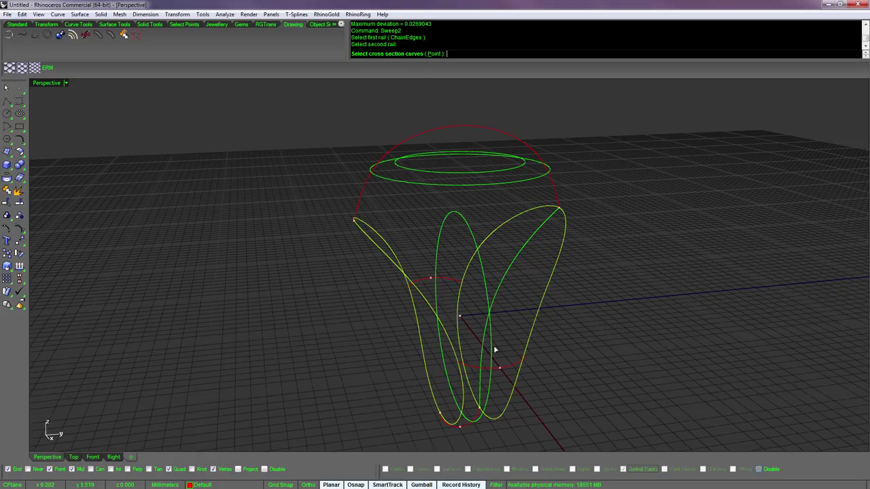
pyautogui.click(448, 425)
pyautogui.click(414, 285)
pyautogui.click(361, 211)
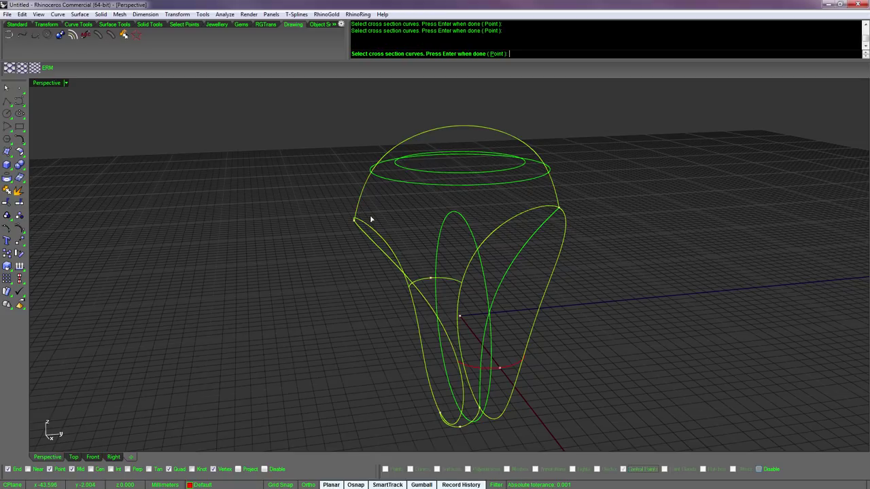
pyautogui.click(469, 365)
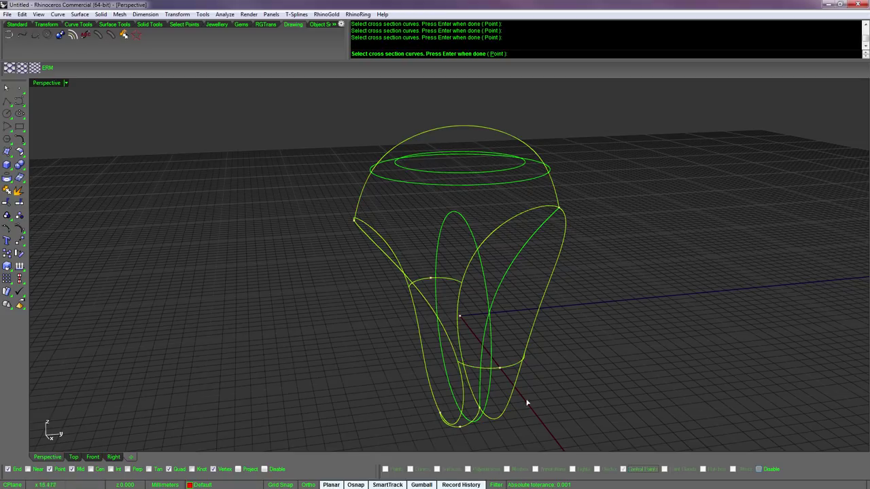
pyautogui.press('Return')
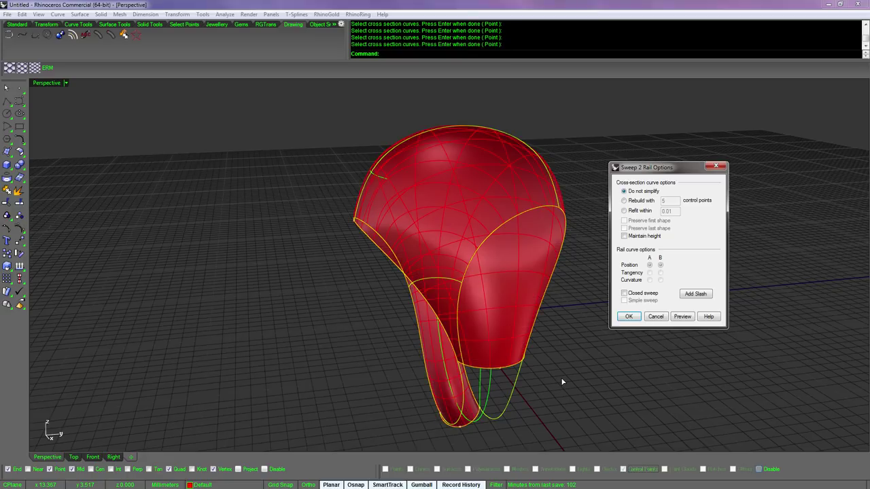
# - Make the two-rail sweep closed, preview it, and create the ring surface without simplifying the cross sections
pyautogui.click(643, 294)
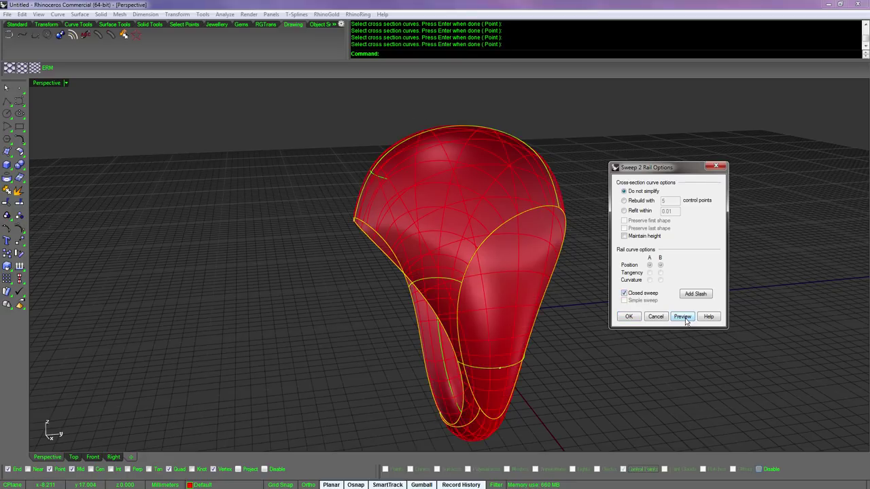
pyautogui.click(683, 317)
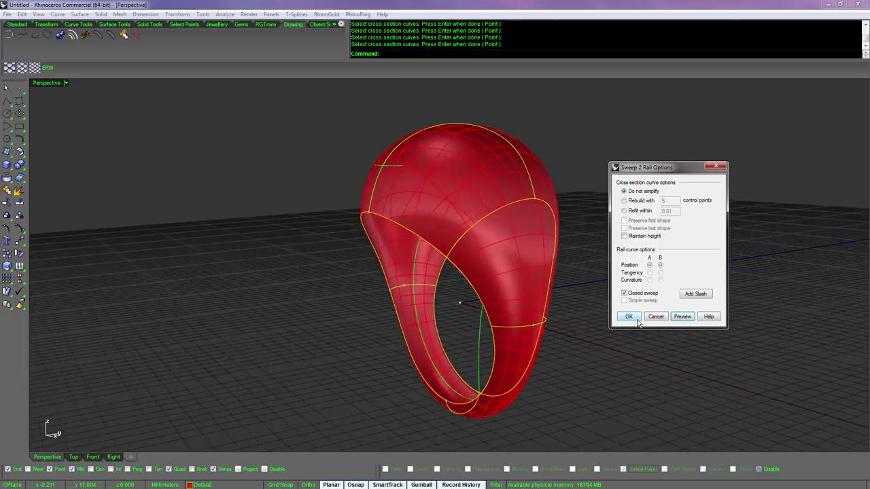
pyautogui.click(637, 318)
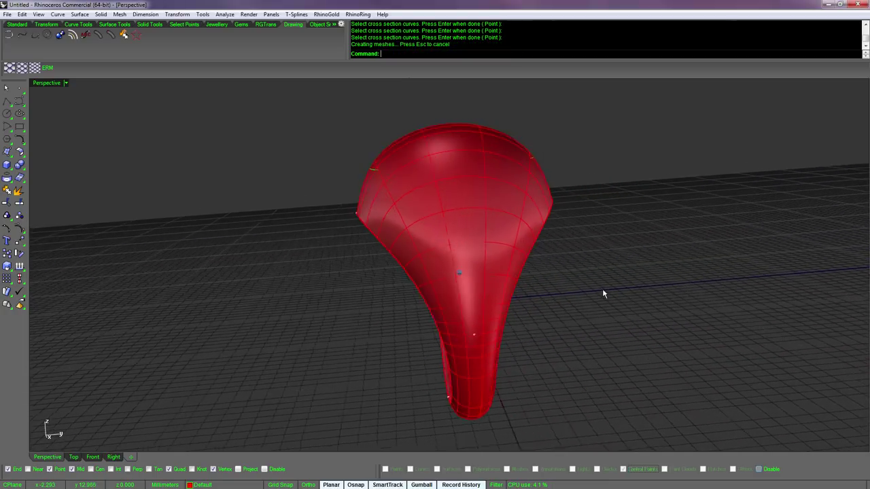
# - Examine the swept ring surface from several sides and compare it with the larger head outline in the Front view
pyautogui.moveTo(602, 290); pyautogui.dragTo(516, 214, button='right')
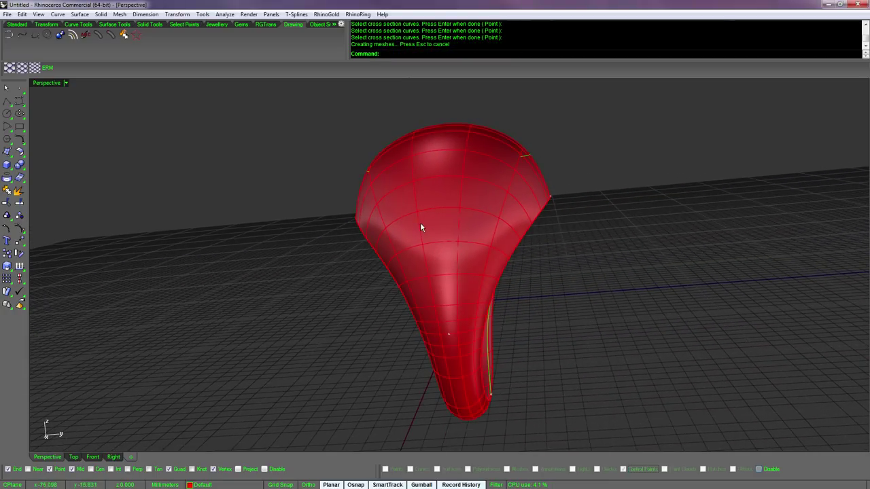
pyautogui.moveTo(420, 228); pyautogui.dragTo(588, 215, button='right')
pyautogui.click(490, 244)
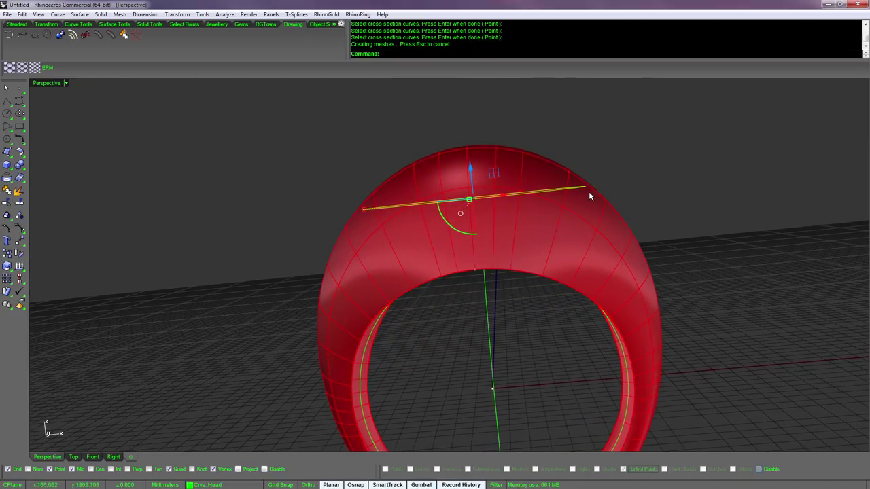
pyautogui.moveTo(534, 219); pyautogui.dragTo(530, 268, button='right')
pyautogui.middleClick(516, 265)
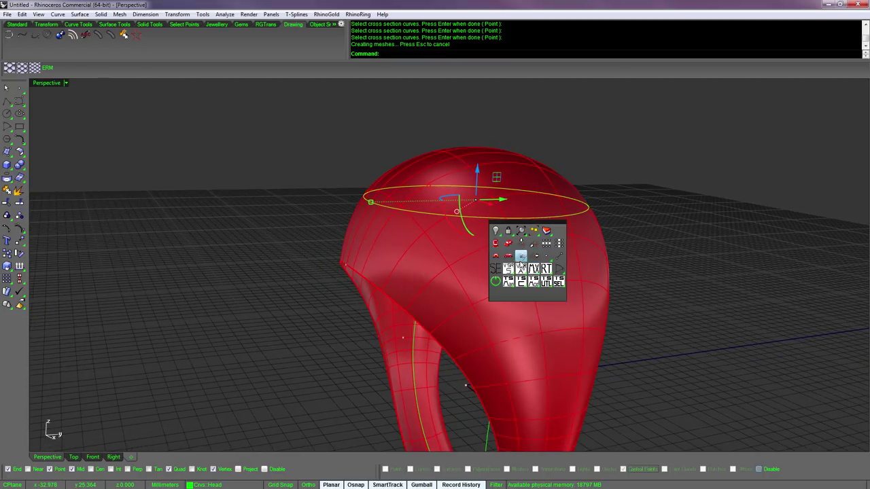
pyautogui.click(508, 257)
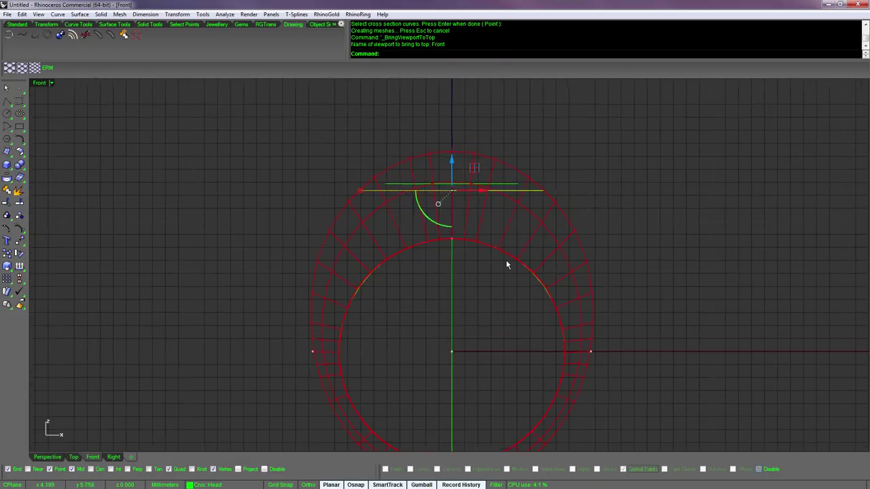
pyautogui.scroll(3, 563, 258)
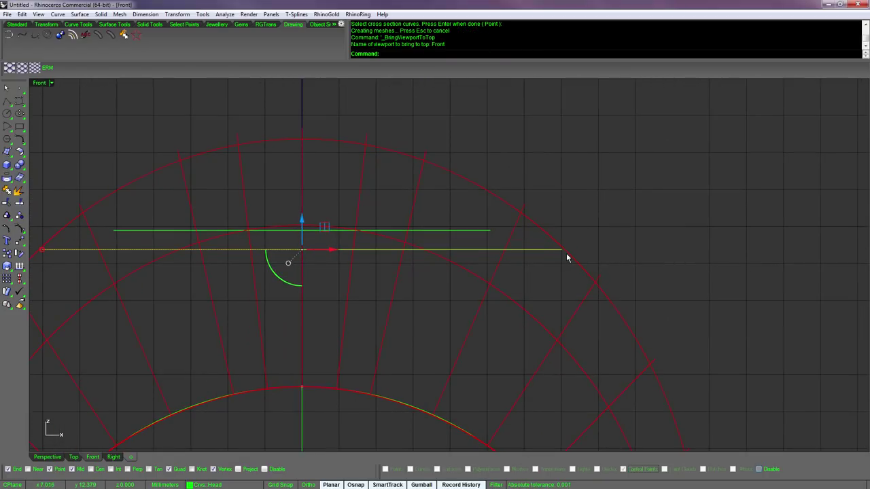
pyautogui.scroll(1, 516, 272)
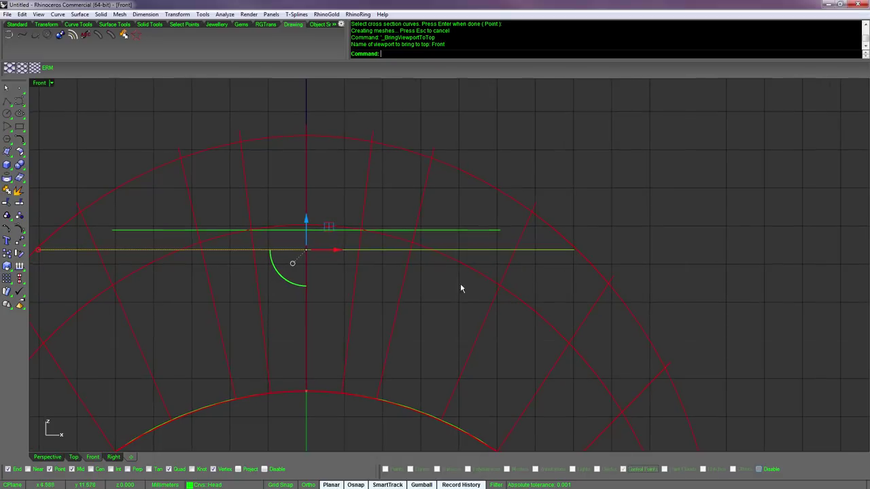
# - Show the control points of the cross-section curve over the head and lower its two topmost points slightly
pyautogui.click(310, 190)
pyautogui.click(332, 211)
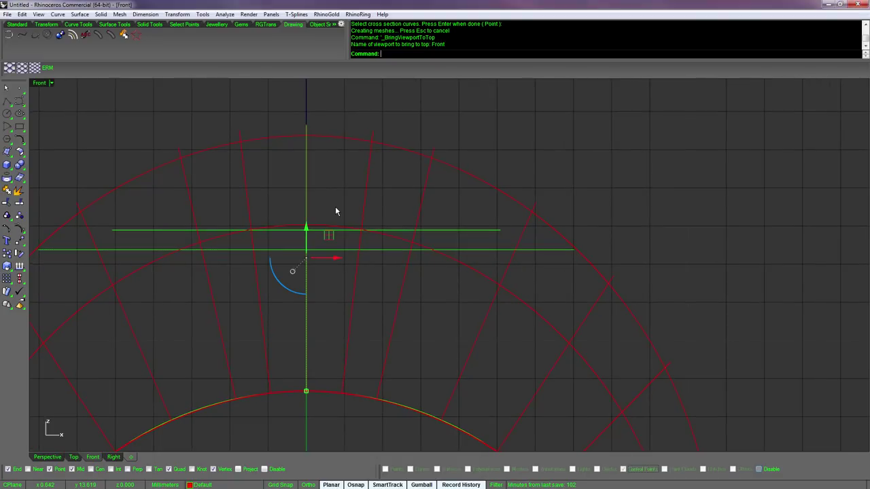
pyautogui.press('F10')
pyautogui.moveTo(297, 120); pyautogui.dragTo(324, 126)
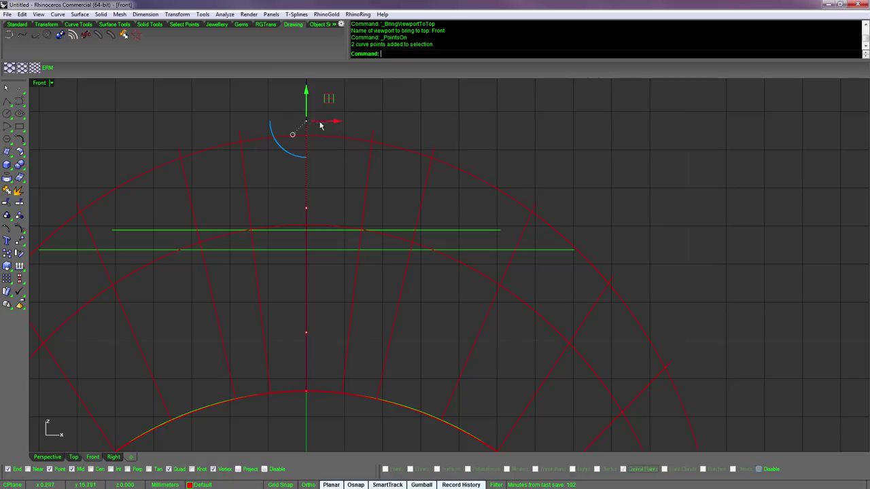
pyautogui.moveTo(310, 95); pyautogui.dragTo(306, 95)
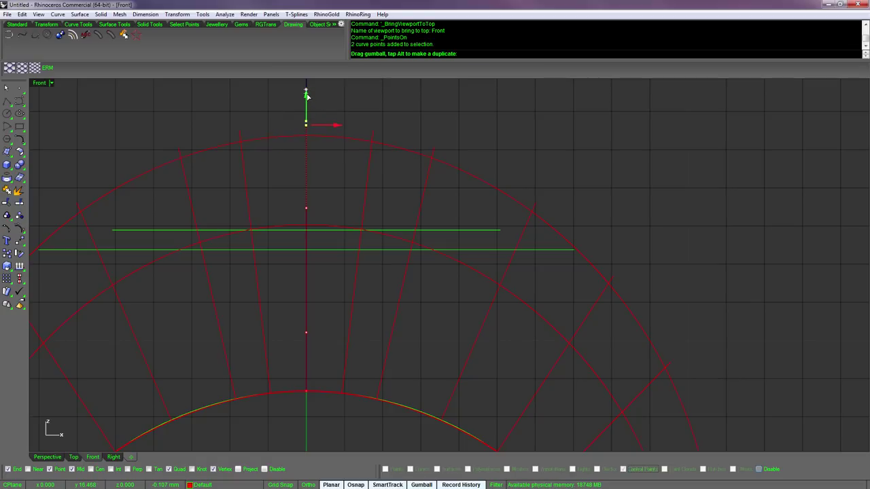
pyautogui.moveTo(306, 95); pyautogui.dragTo(311, 108)
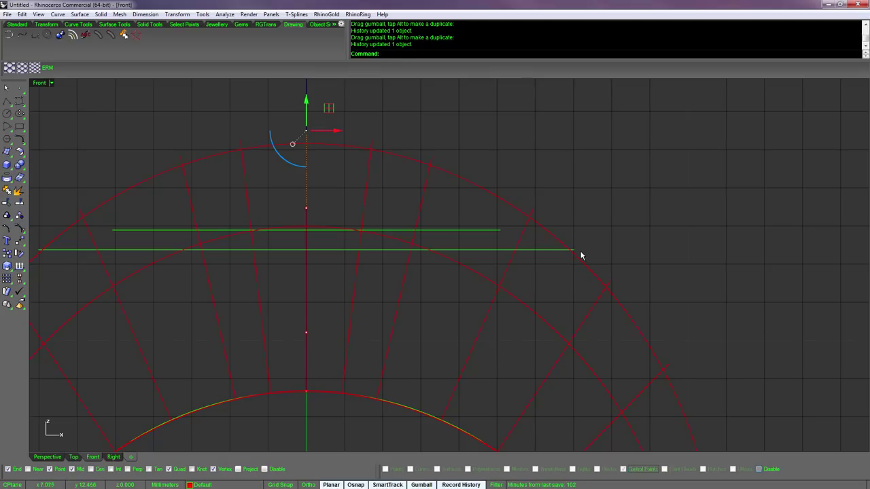
# - In the Right view, move the top curve's two shoulder control points slightly outward, symmetrically, to fit the larger head outline's ends
pyautogui.middleClick(552, 261)
pyautogui.click(536, 257)
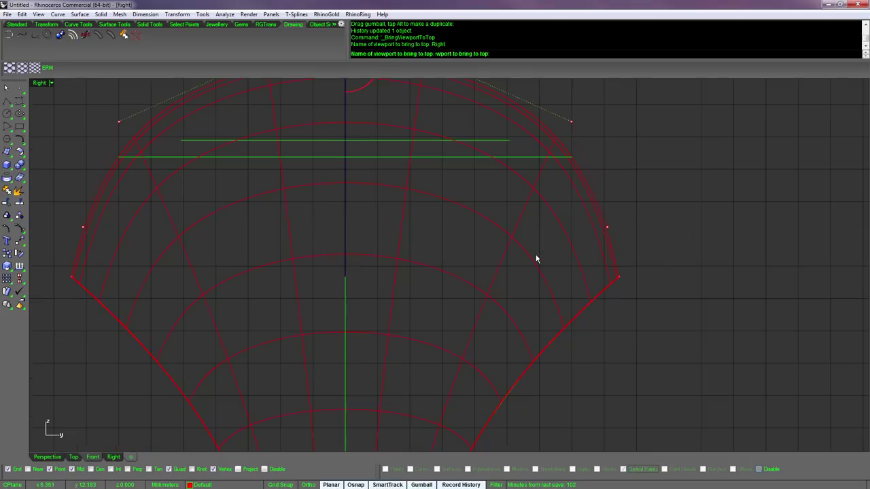
pyautogui.scroll(8, 536, 258)
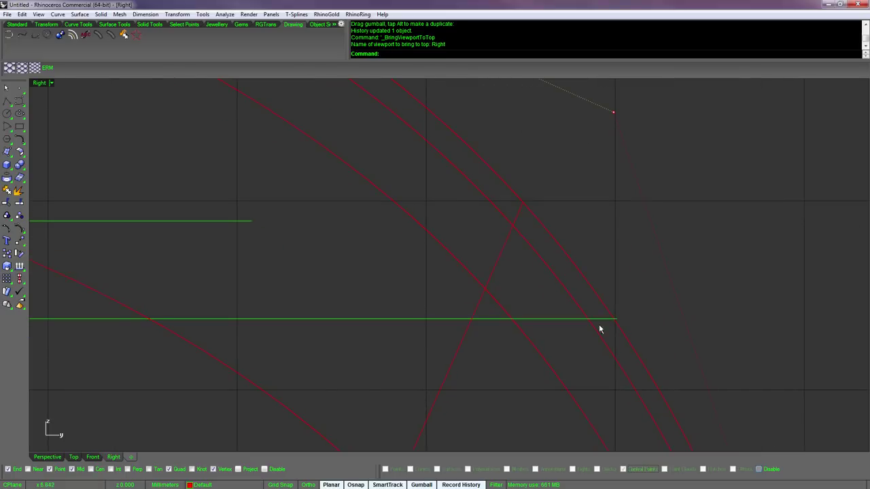
pyautogui.scroll(-4, 536, 207)
pyautogui.moveTo(511, 179); pyautogui.dragTo(548, 234)
pyautogui.scroll(-4, 519, 218)
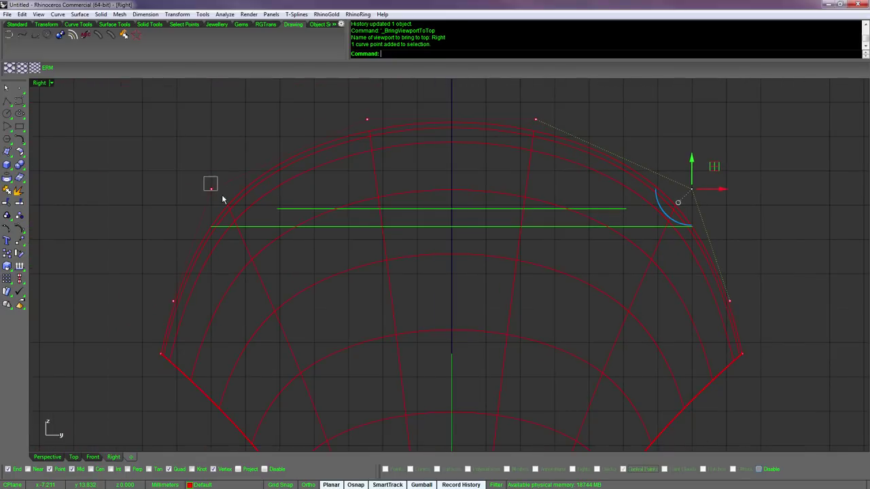
pyautogui.keyDown('shift'); pyautogui.click(216, 190); pyautogui.keyUp('shift')
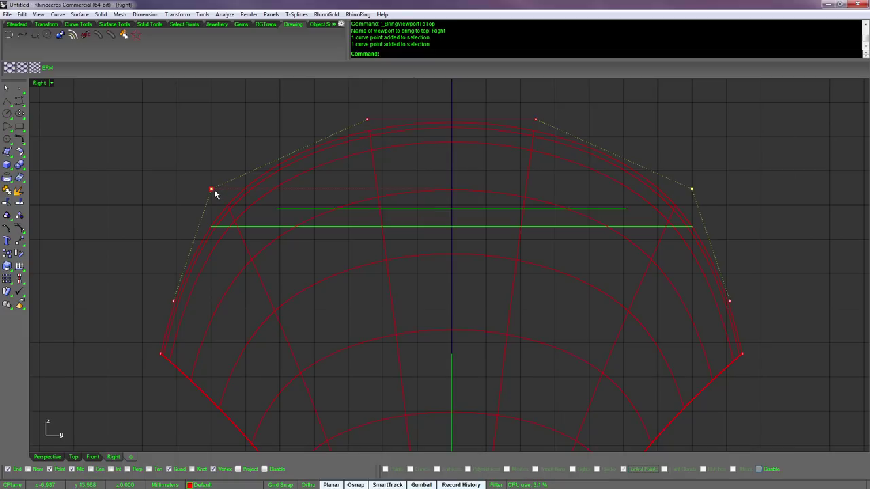
pyautogui.moveTo(215, 190); pyautogui.dragTo(211, 189)
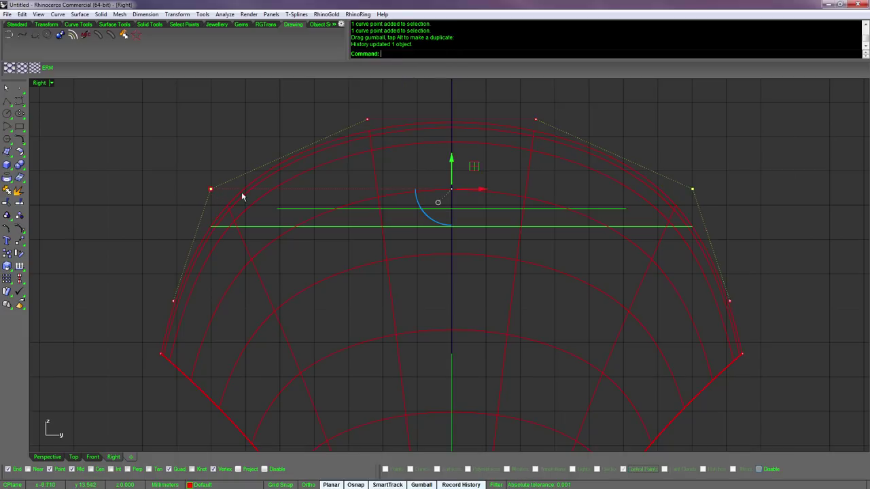
pyautogui.scroll(6, 480, 235)
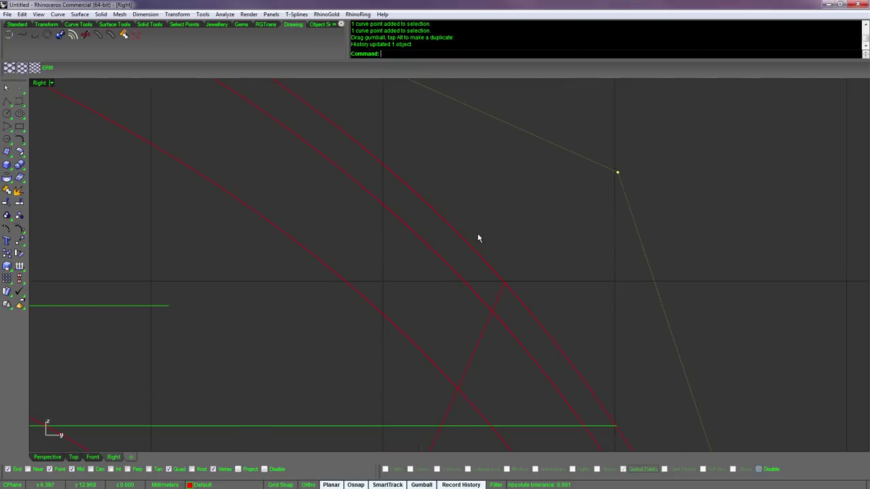
pyautogui.scroll(-6, 477, 233)
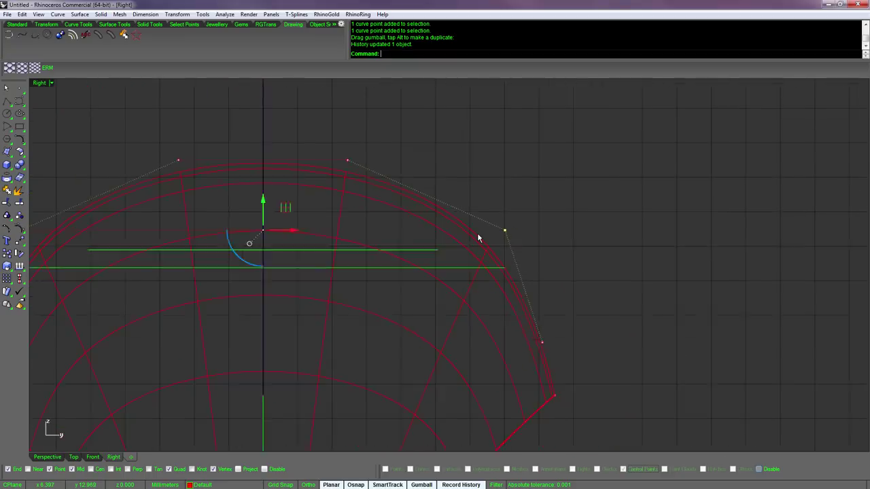
# - Examine how the reshaped dome meets the larger head outline in the Perspective view
pyautogui.middleClick(542, 254)
pyautogui.click(522, 235)
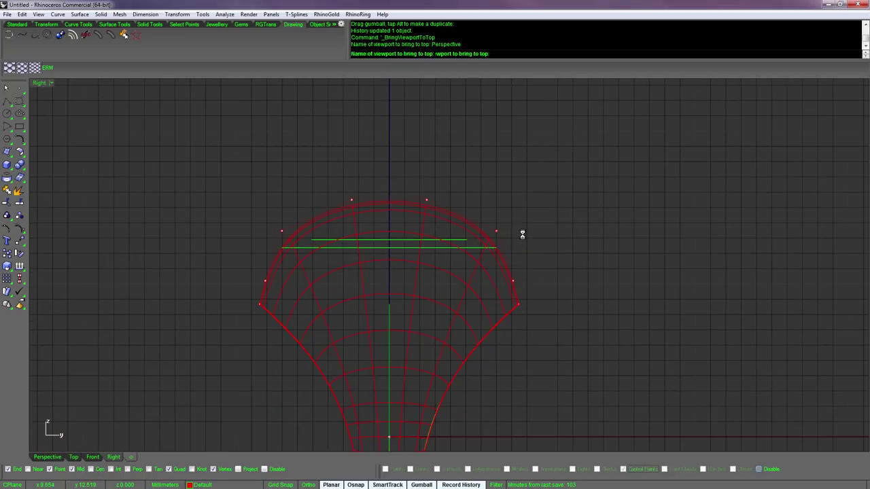
pyautogui.moveTo(522, 234); pyautogui.dragTo(349, 205, button='right')
pyautogui.click(350, 197)
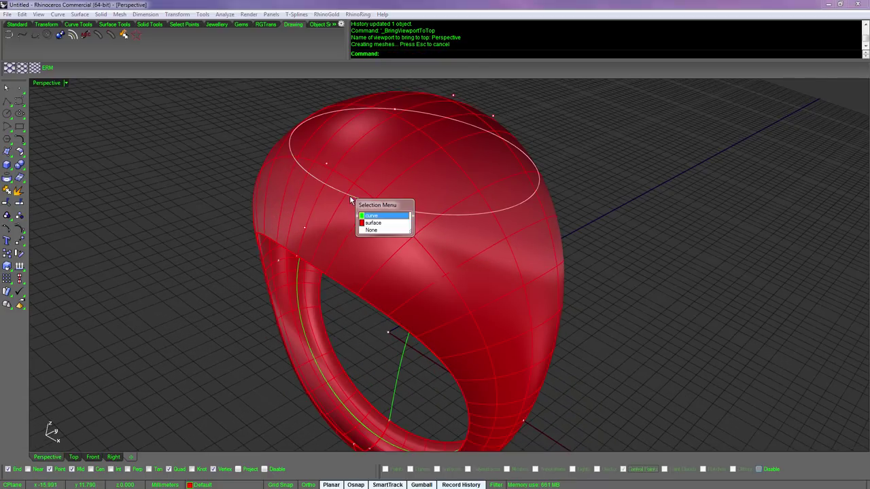
pyautogui.moveTo(476, 170); pyautogui.dragTo(518, 197, button='right')
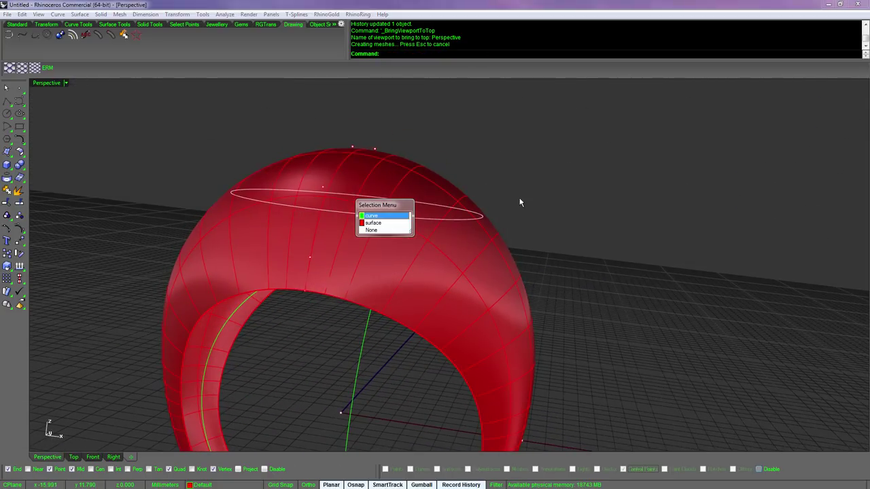
pyautogui.press('Escape')
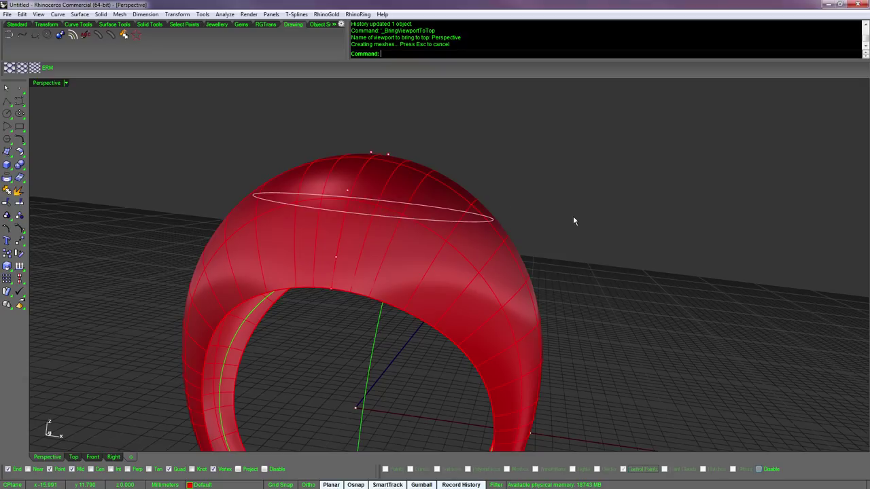
pyautogui.moveTo(573, 220); pyautogui.dragTo(563, 203, button='right')
# - Draw a vertically symmetric SmartCurve arc about 31 mm wide in the Front view, crossing the ring between the head outlines and finger hole
pyautogui.middleClick(563, 201)
pyautogui.click(528, 193)
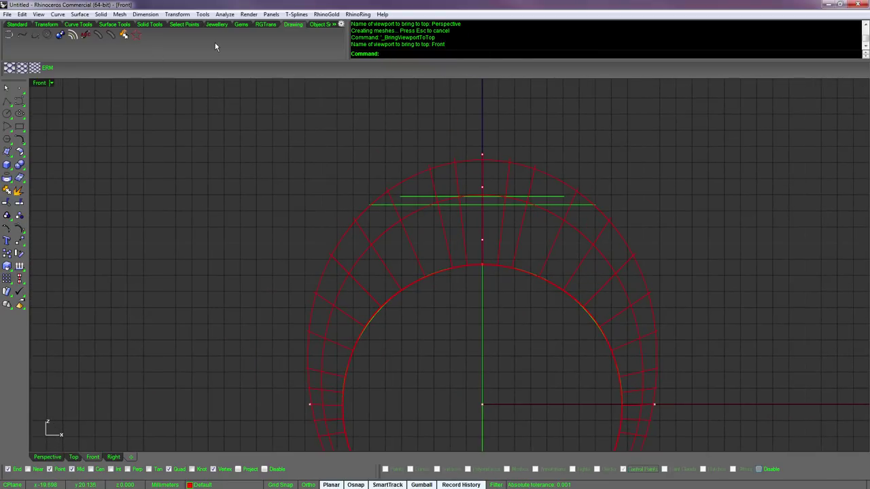
pyautogui.click(9, 35)
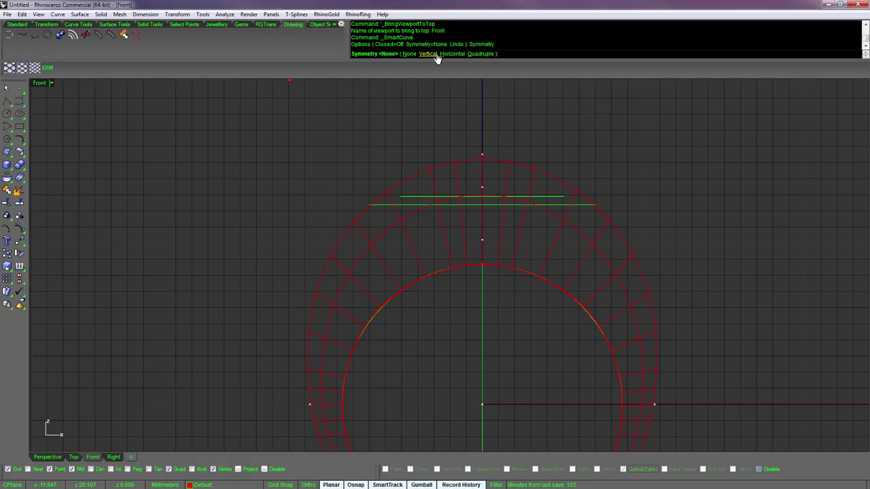
pyautogui.click(428, 54)
pyautogui.scroll(1, 224, 303)
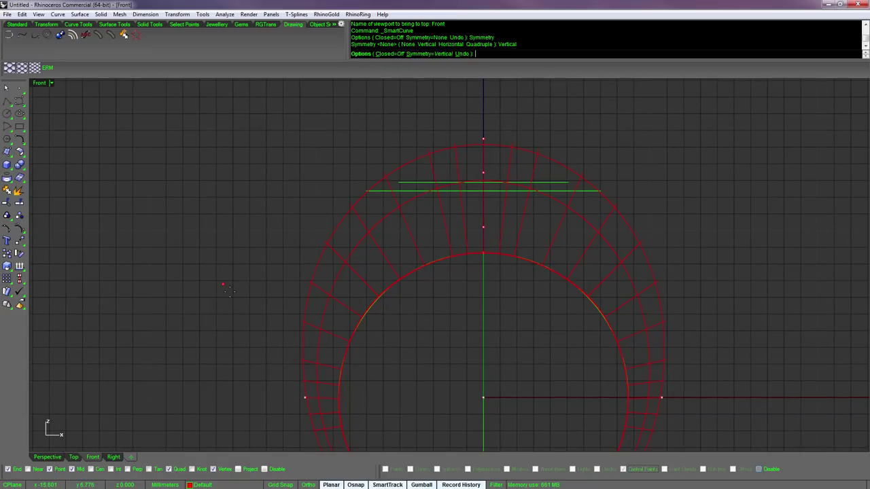
pyautogui.click(223, 285)
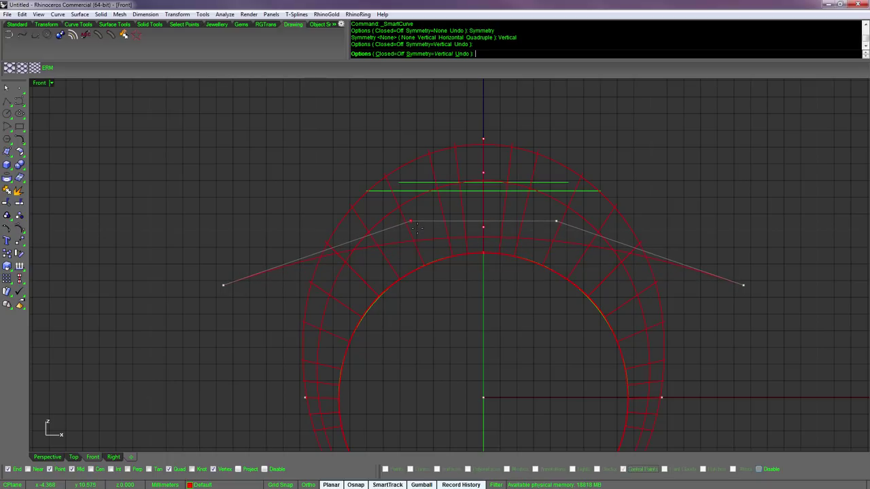
pyautogui.click(412, 223)
pyautogui.press('Return')
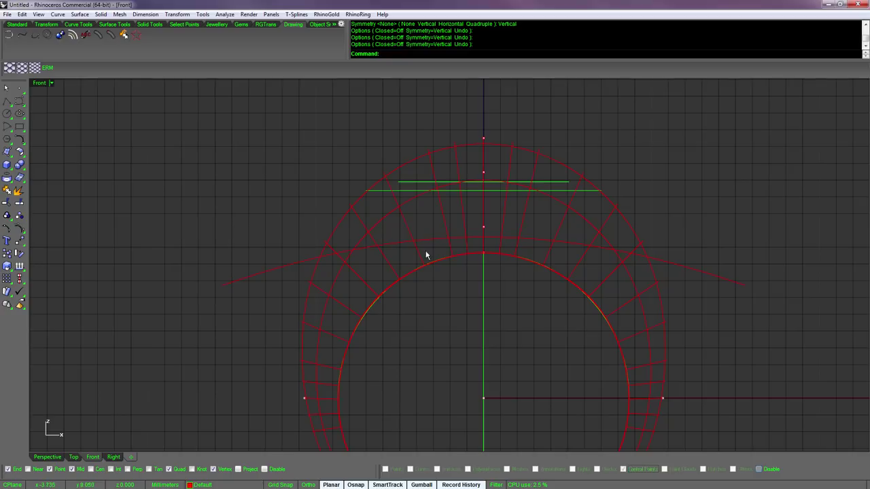
# - Trim away the domed part of the ring surface above the new arc and dismiss the history warning
pyautogui.click(430, 246)
pyautogui.hotkey('ctrl', 't')
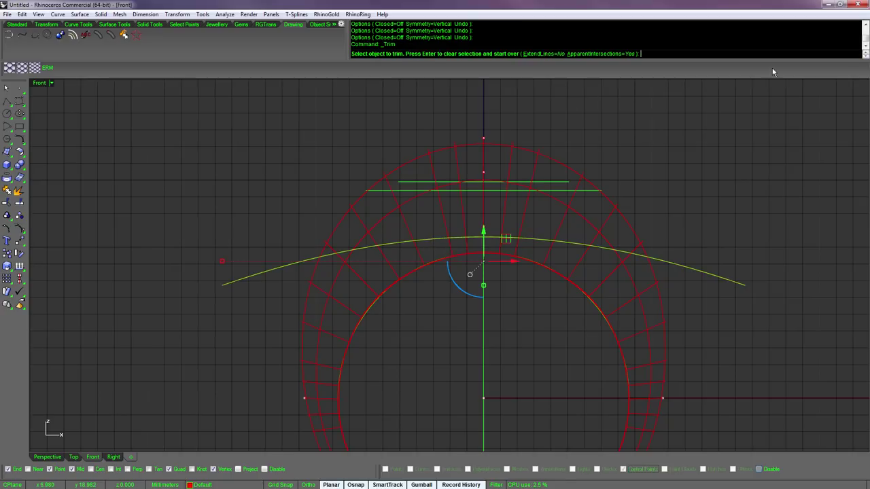
pyautogui.click(611, 219)
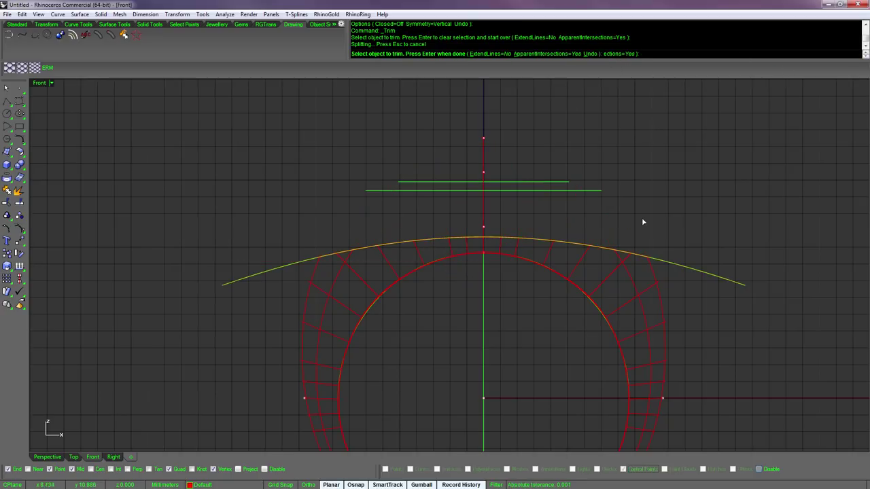
pyautogui.press('Return')
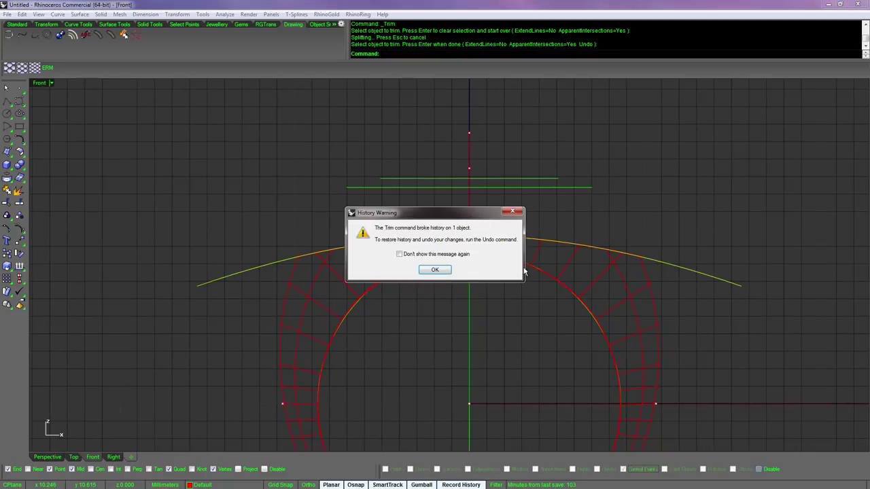
pyautogui.click(439, 272)
# - Return to the Perspective view and delete the arc used for trimming
pyautogui.middleClick(643, 202)
pyautogui.click(623, 197)
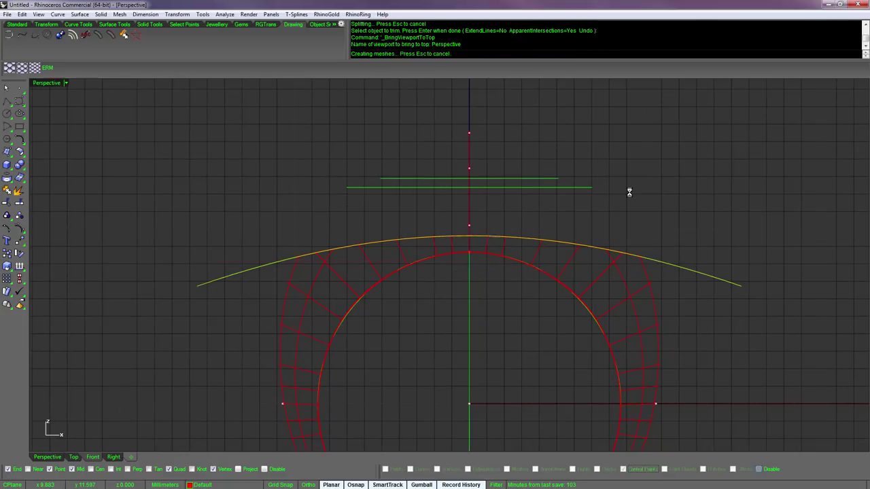
pyautogui.moveTo(629, 194); pyautogui.dragTo(575, 324, button='right')
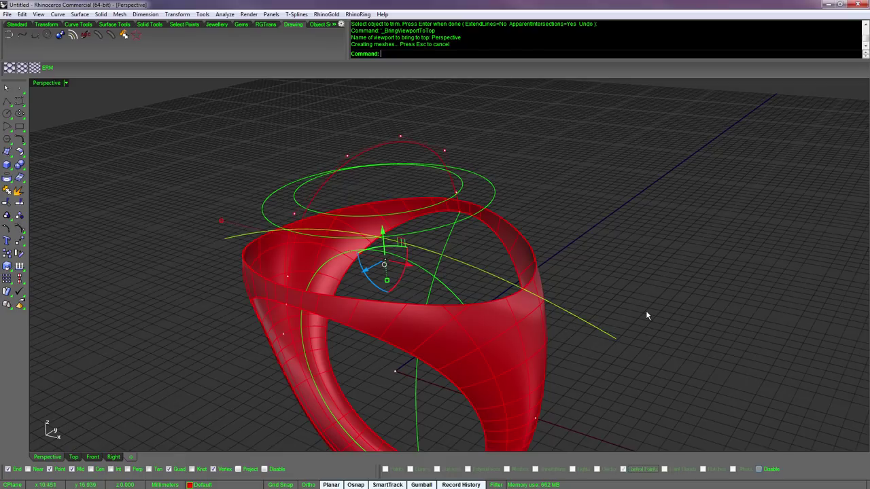
pyautogui.press('Delete')
# - Examine the trimmed ring's open upper edge and its gap to the two head outlines
pyautogui.press('Left')
pyautogui.press('Left')
pyautogui.press('Left')
pyautogui.press('Left')
pyautogui.press('Down')
pyautogui.press('Up')
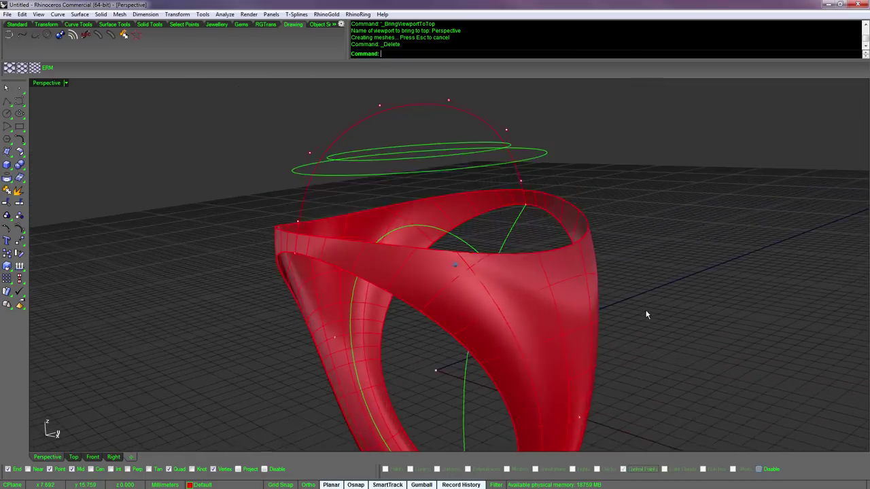
pyautogui.press('Up')
pyautogui.press('Up')
pyautogui.press('Up')
pyautogui.press('Up')
pyautogui.press('Up')
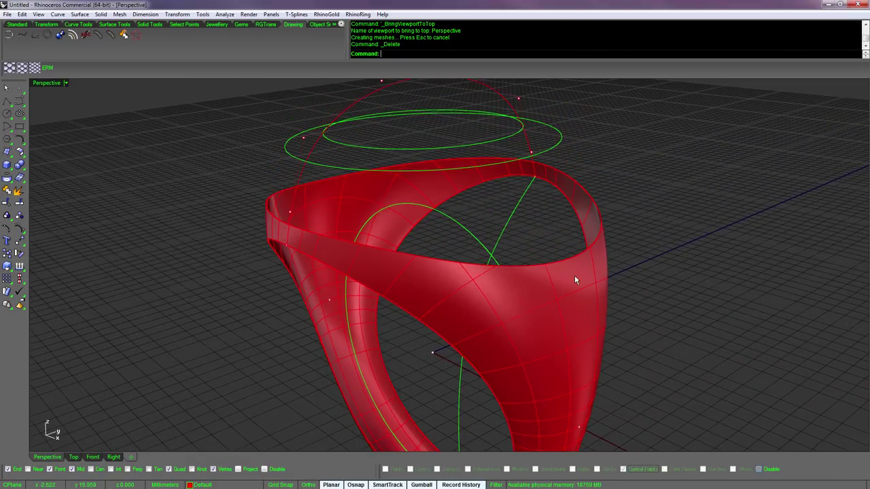
pyautogui.scroll(2, 518, 158)
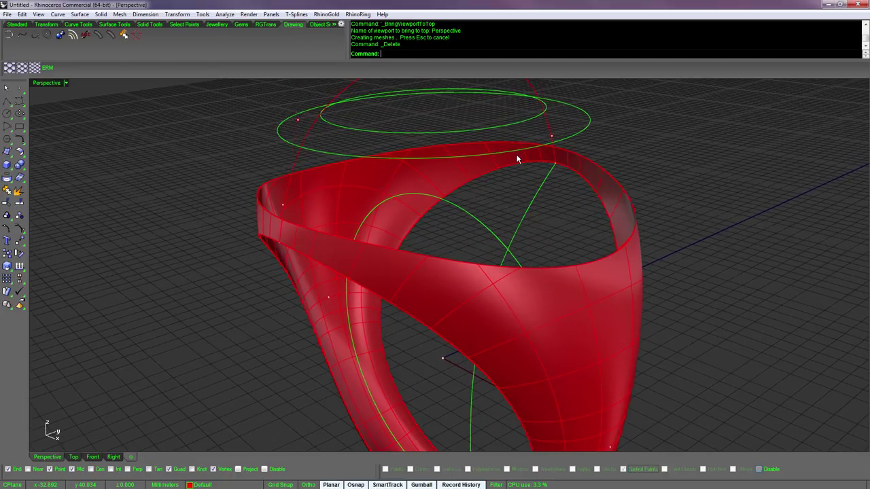
pyautogui.press('Down')
pyautogui.press('Down')
pyautogui.scroll(1, 538, 207)
pyautogui.press('Down')
pyautogui.press('Down')
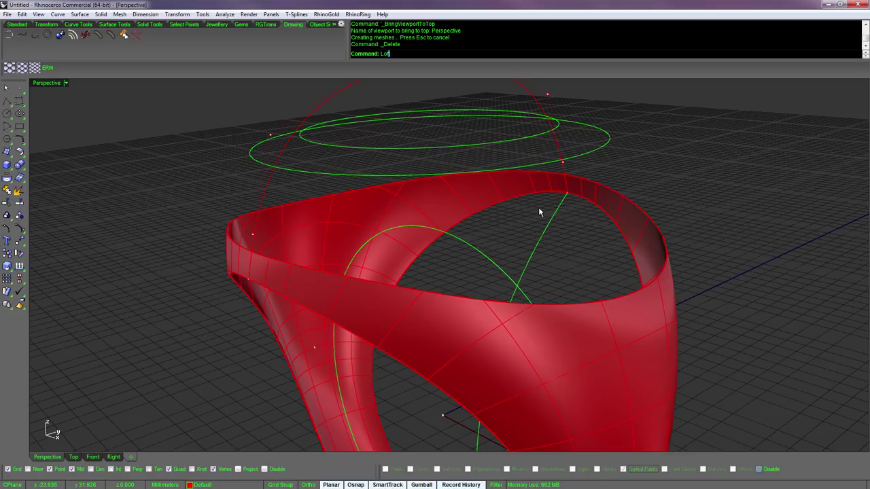
# - Loft a surface between the outer and inner head outlines, keeping the default seam points
pyautogui.write('r')
pyautogui.press('Return')
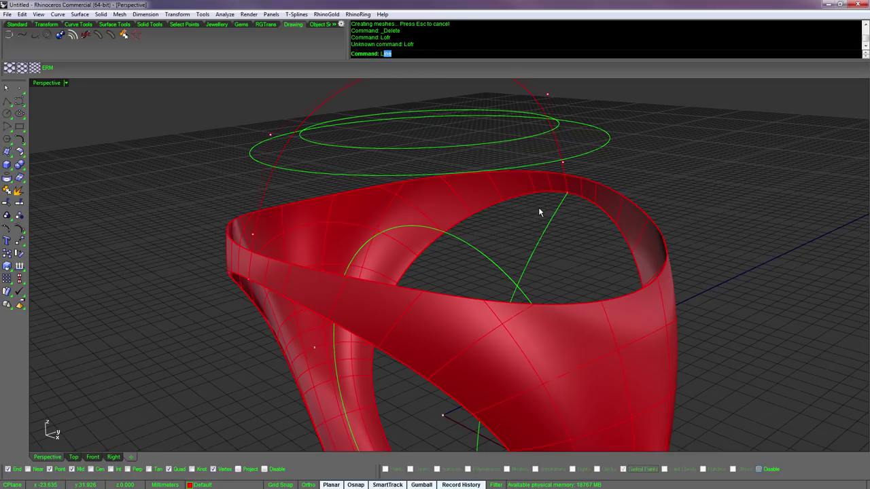
pyautogui.write('Loft')
pyautogui.press('Return')
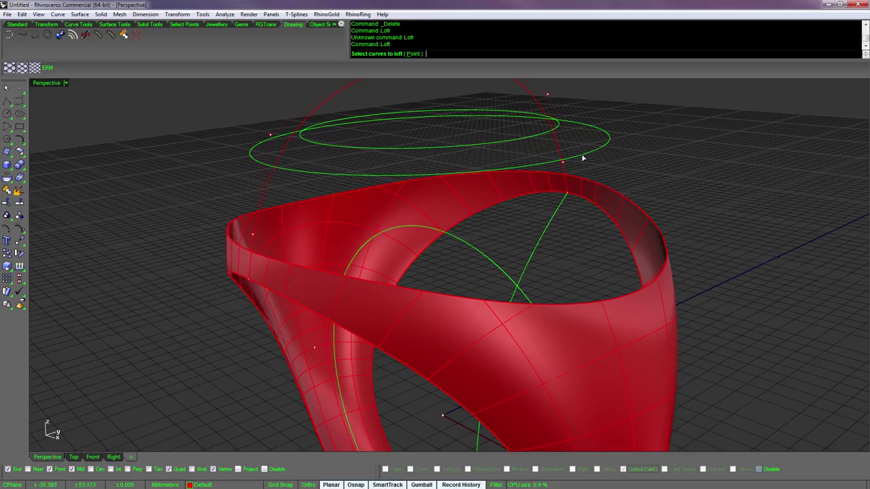
pyautogui.click(583, 158)
pyautogui.click(539, 139)
pyautogui.press('Return')
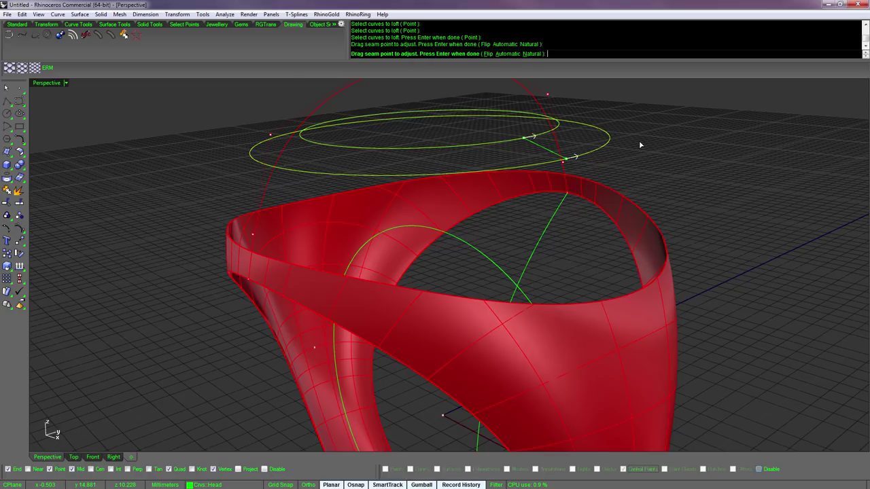
pyautogui.press('Return')
pyautogui.click(651, 302)
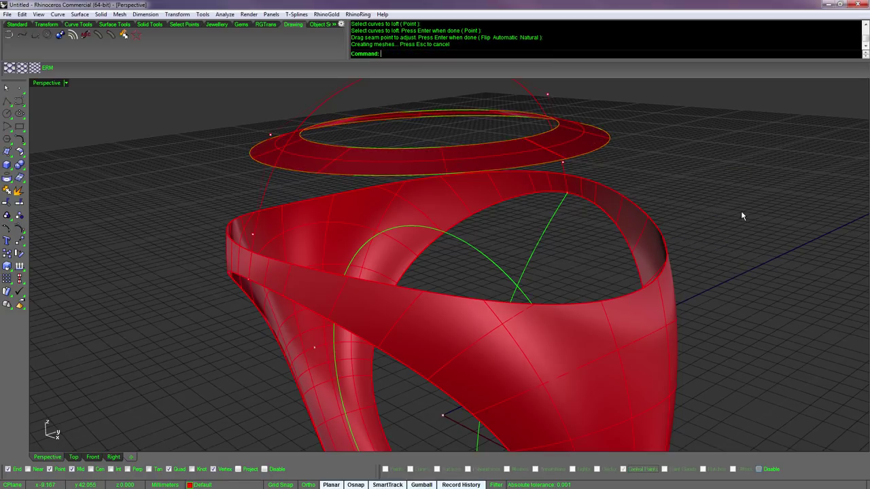
# - Try a BlendSrf between the ring's open upper edge and the lofted surface's outer edge, and delete the loft
pyautogui.moveTo(741, 214); pyautogui.dragTo(714, 214, button='right')
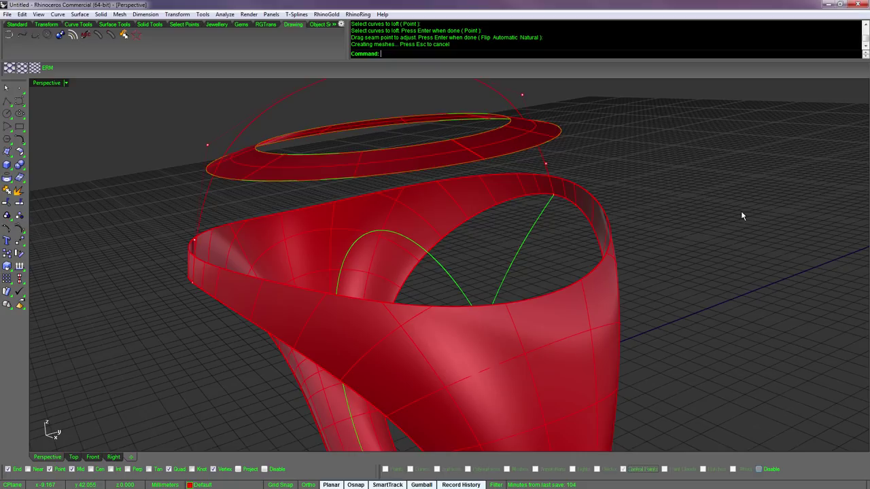
pyautogui.write('blends')
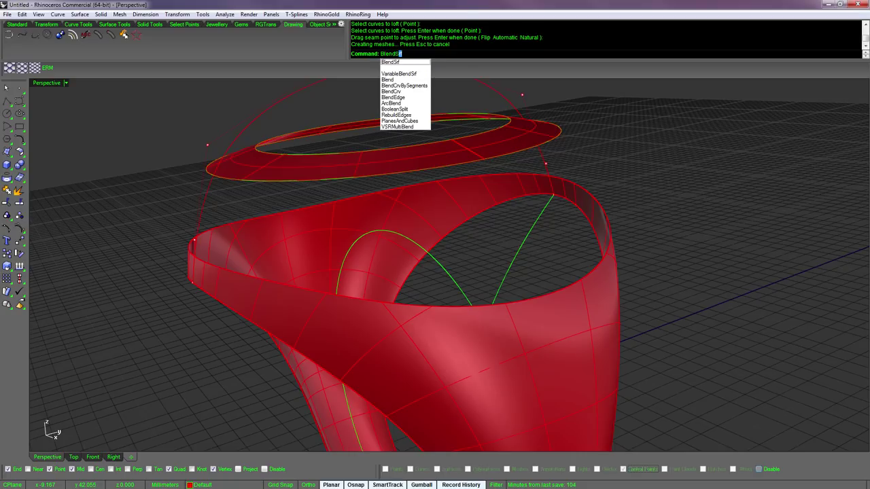
pyautogui.press('Return')
pyautogui.click(584, 276)
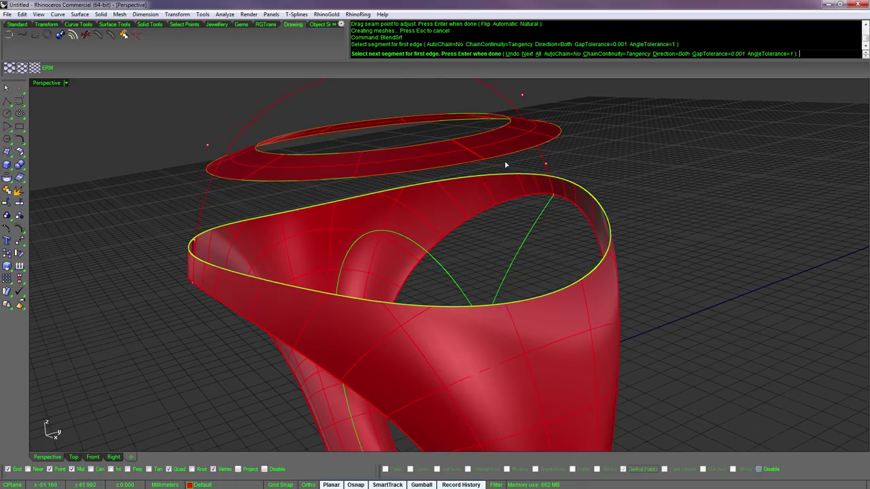
pyautogui.click(503, 160)
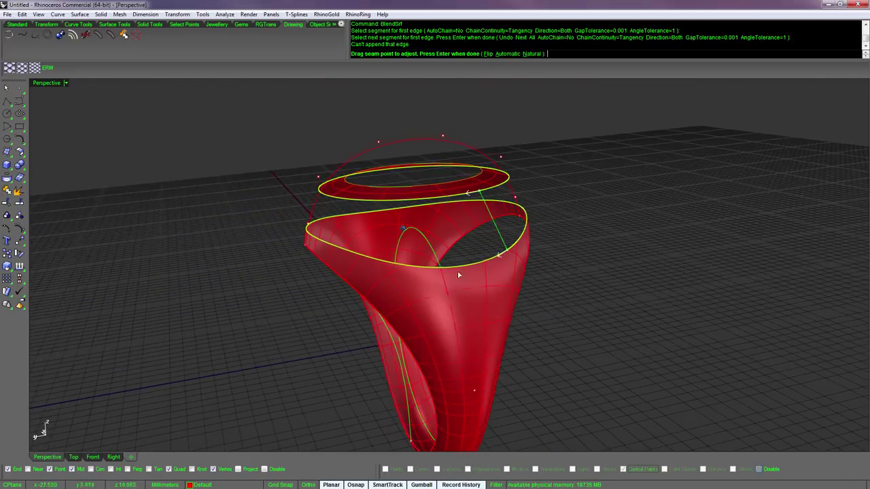
pyautogui.scroll(8, 514, 271)
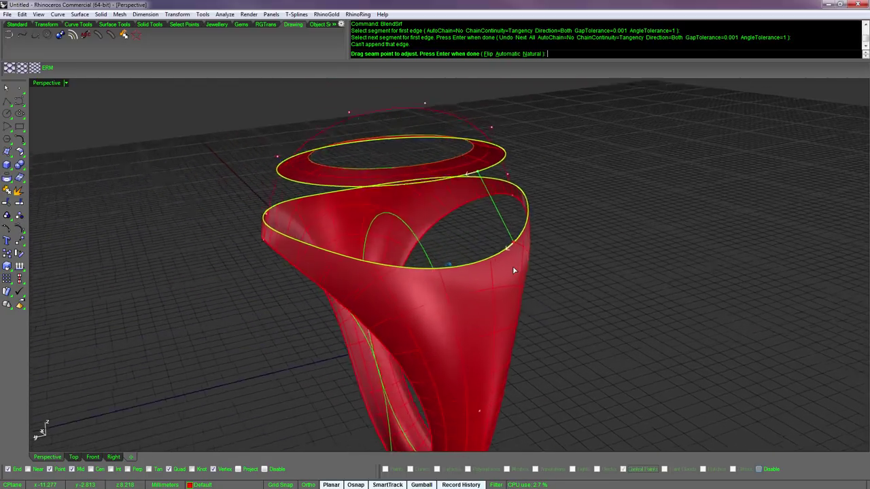
pyautogui.moveTo(513, 271); pyautogui.dragTo(432, 136, button='right')
pyautogui.press('Return')
pyautogui.press('Delete')
# - Examine the space between the ring's upper edge, the remaining dome profile curve and the head outlines from several angles
pyautogui.scroll(-3, 435, 140)
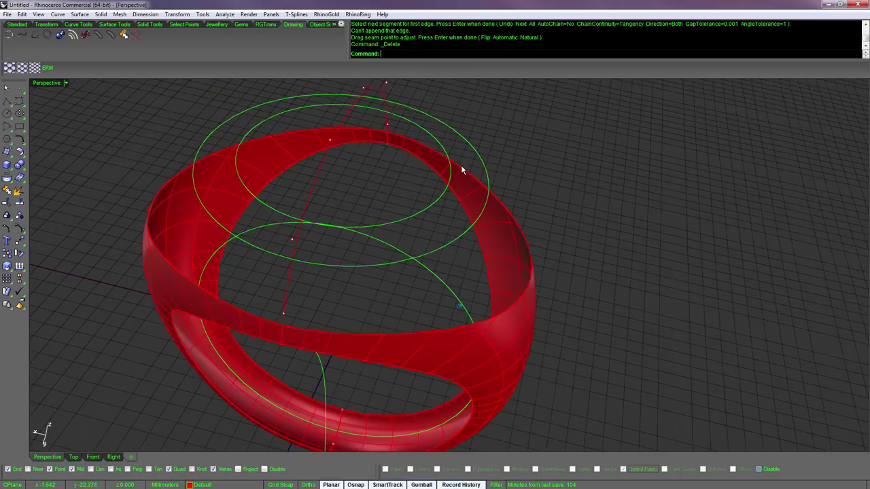
pyautogui.moveTo(463, 168); pyautogui.dragTo(561, 291, button='right')
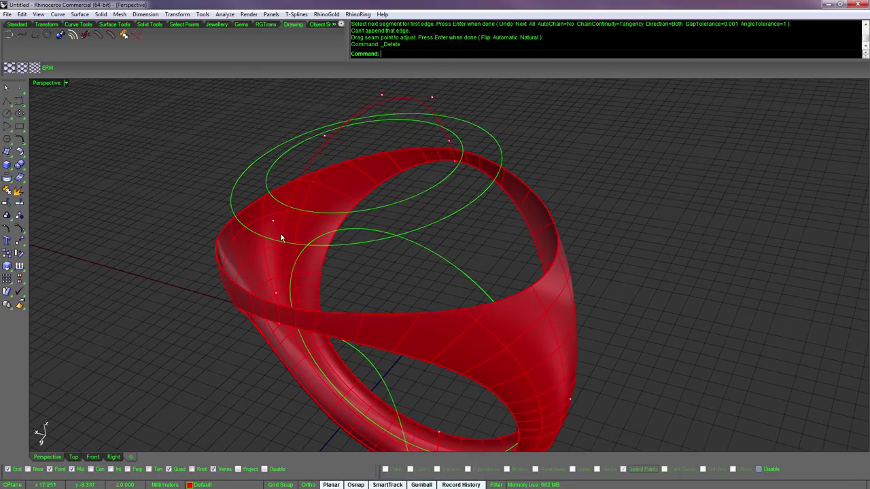
pyautogui.moveTo(280, 237); pyautogui.dragTo(478, 182, button='right')
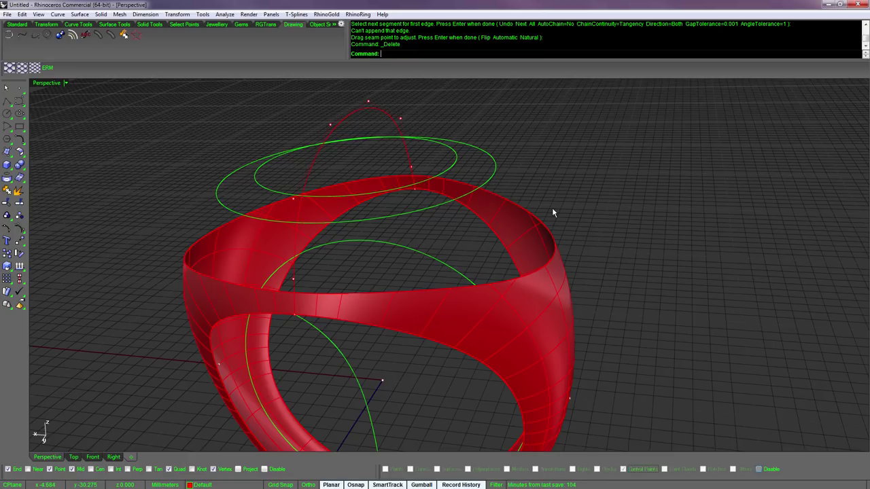
pyautogui.scroll(3, 552, 207)
pyautogui.moveTo(552, 208)
pyautogui.mouseDown(button='right')
pyautogui.moveTo(548, 185)
pyautogui.moveTo(493, 166)
pyautogui.moveTo(523, 239)
pyautogui.mouseUp(button='right')
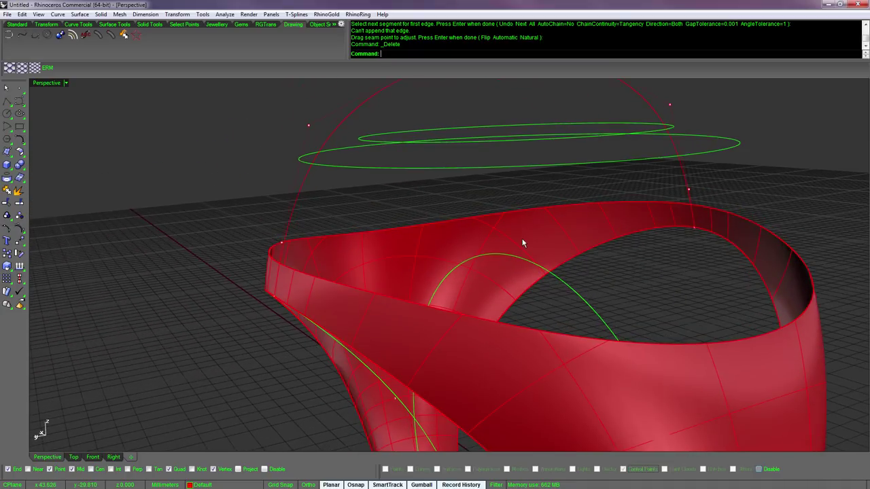
pyautogui.moveTo(609, 228); pyautogui.dragTo(601, 229, button='right')
# - In the Front view, trim away the dome profile curve above the larger head outline and return to the Perspective view
pyautogui.middleClick(607, 227)
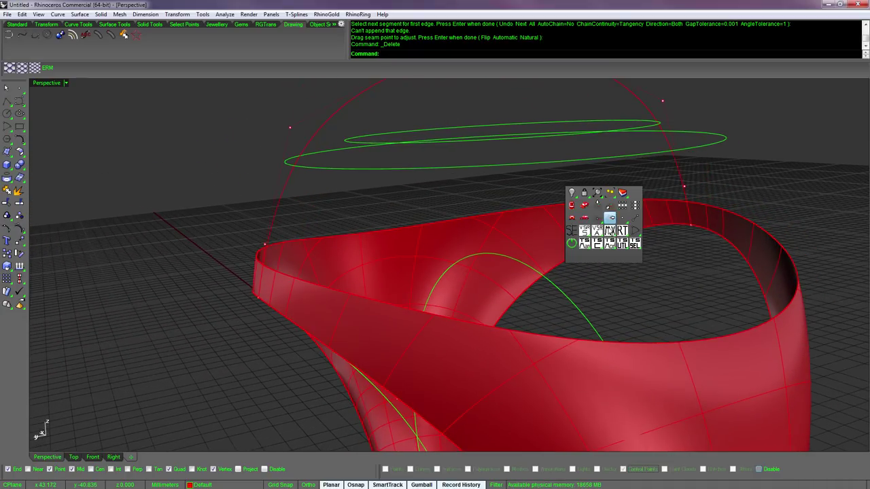
pyautogui.click(577, 219)
pyautogui.scroll(2, 602, 249)
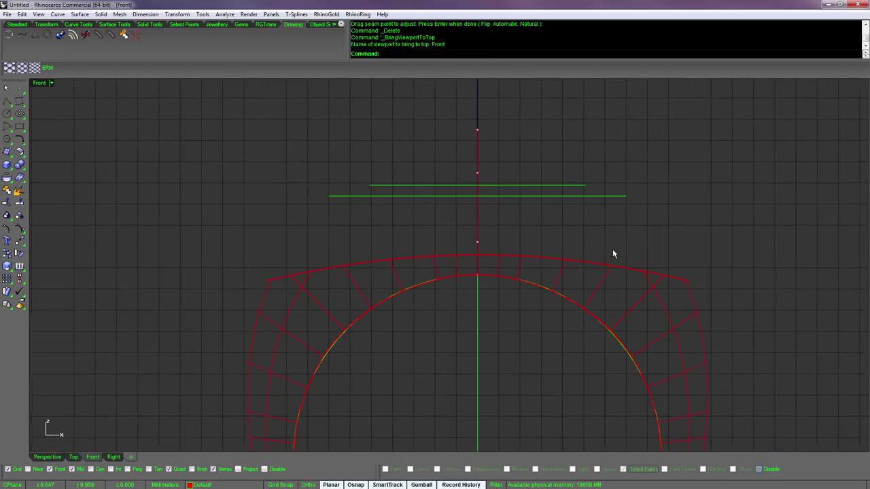
pyautogui.click(569, 197)
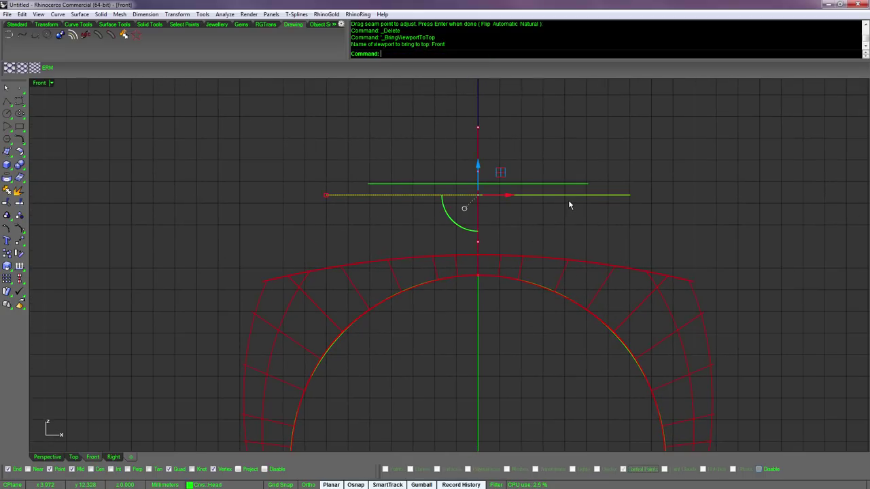
pyautogui.hotkey('ctrl', 't')
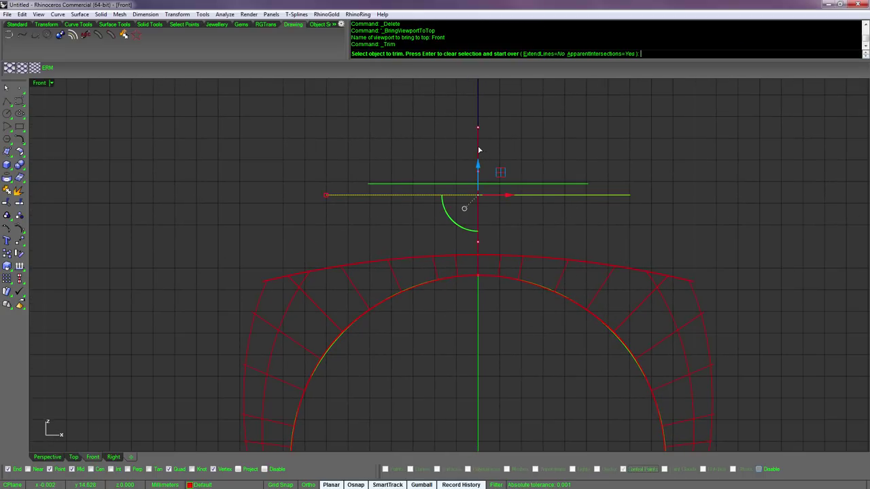
pyautogui.click(480, 150)
pyautogui.moveTo(534, 171); pyautogui.dragTo(521, 166, button='right')
pyautogui.rightClick(525, 170)
pyautogui.middleClick(521, 163)
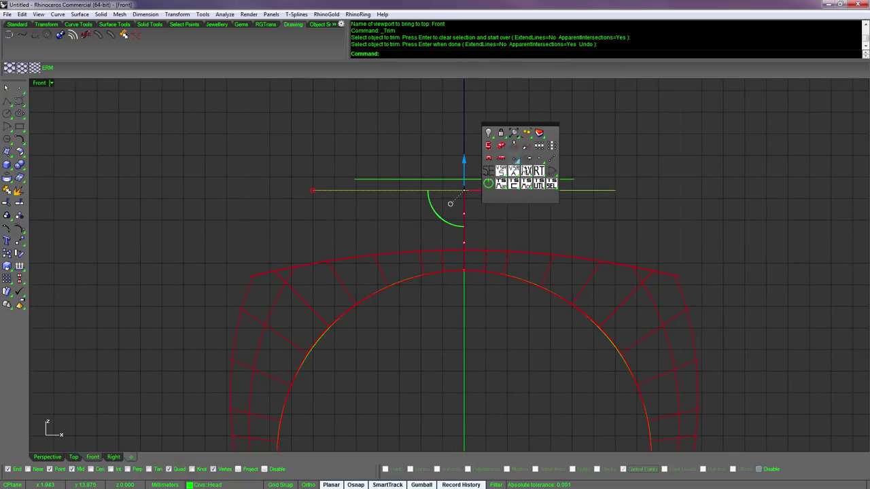
pyautogui.click(502, 147)
pyautogui.moveTo(510, 157); pyautogui.dragTo(379, 326, button='right')
pyautogui.click(211, 216)
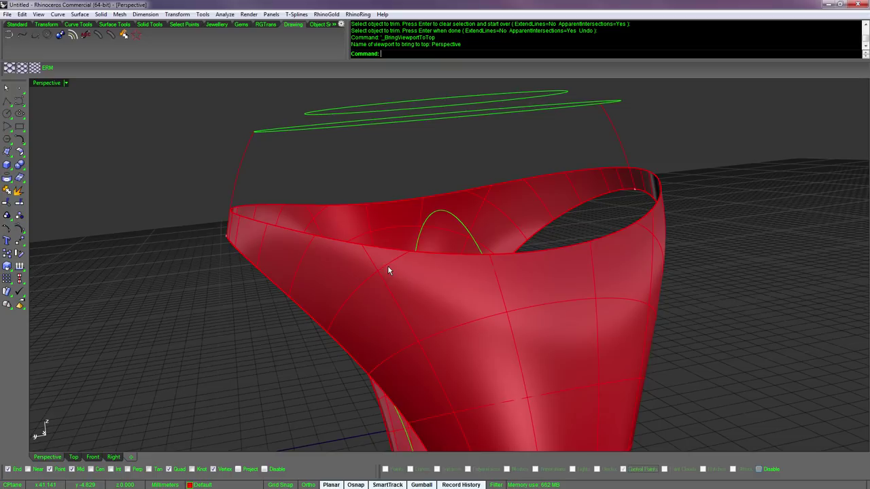
# - Extract a U-direction isocurve from the ring surface at the middle of the wide shoulder, running up to the trimmed edge
pyautogui.moveTo(388, 267); pyautogui.dragTo(517, 290, button='right')
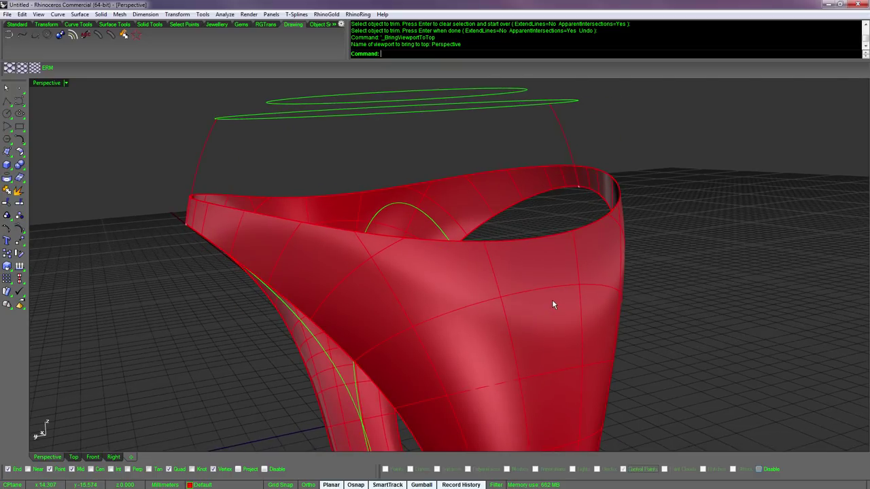
pyautogui.write('ExtractIsocurve')
pyautogui.press('Return')
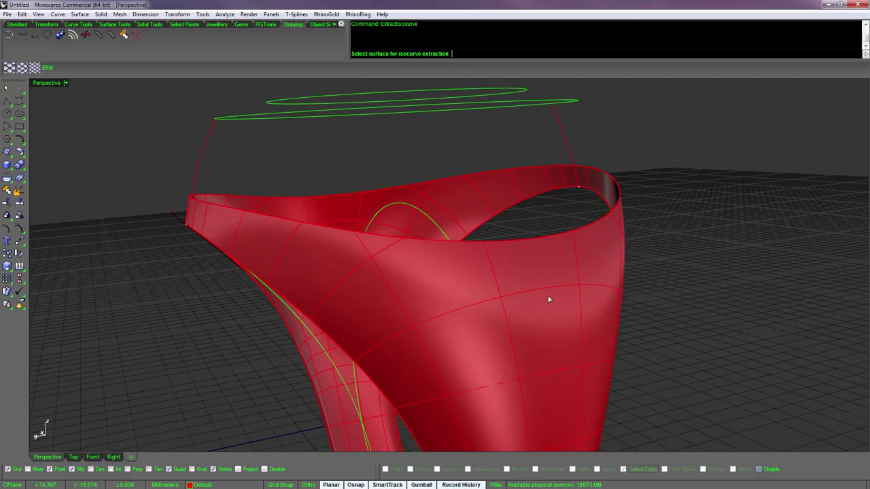
pyautogui.click(550, 312)
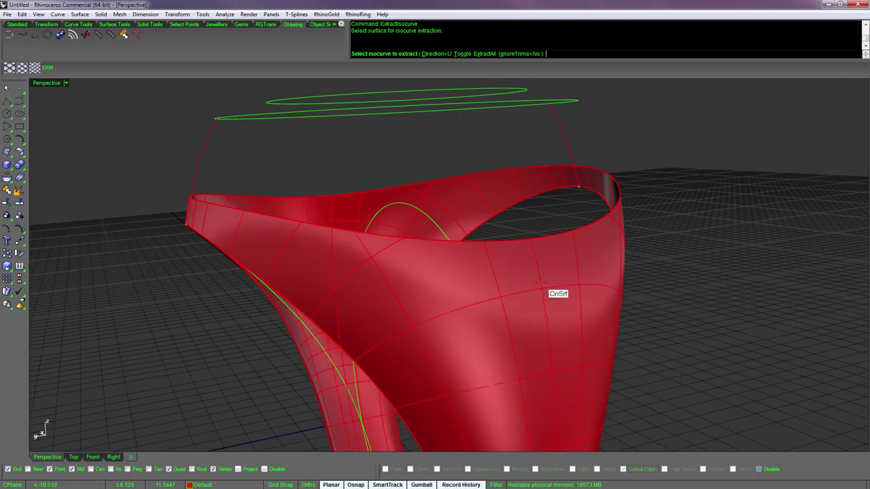
pyautogui.click(537, 241)
pyautogui.scroll(-2, 579, 258)
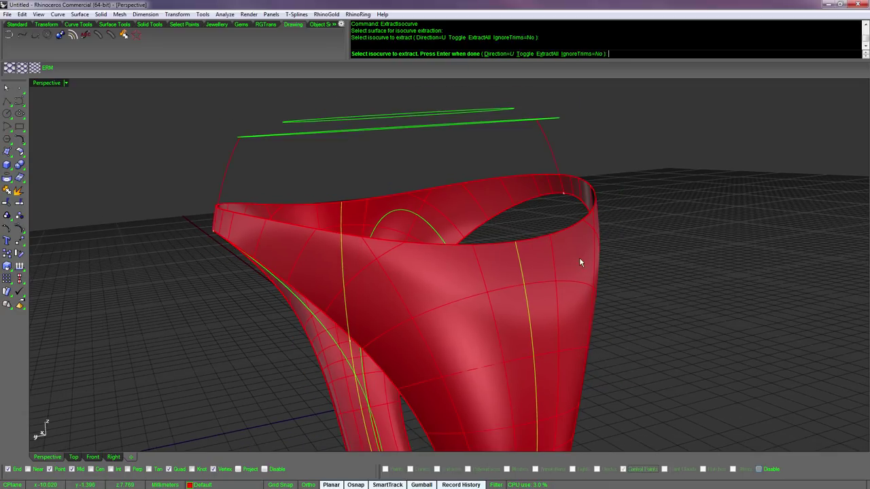
pyautogui.rightClick(578, 259)
# - Hide the ring surface so that only the curves remain in view
pyautogui.click(558, 272)
pyautogui.middleClick(557, 271)
pyautogui.click(534, 251)
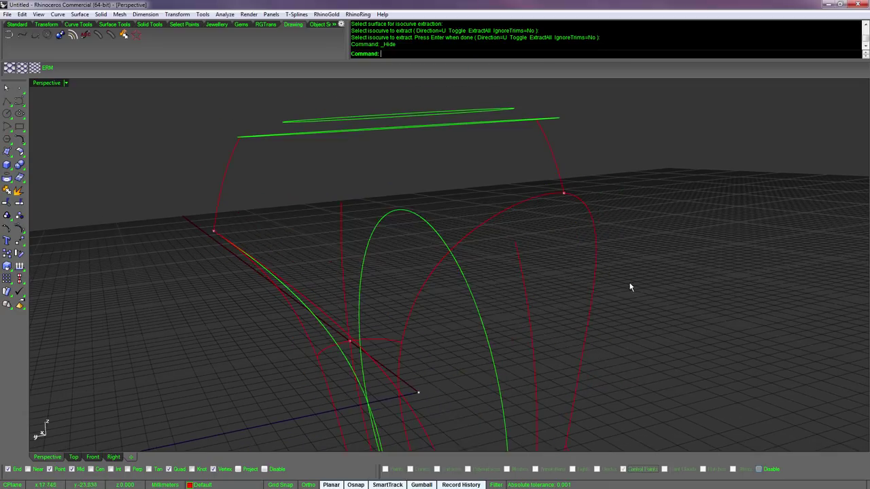
# - Draw a straight polyline about 10.1 mm long along the X direction between opposite quadrant points of the inner head outline
pyautogui.moveTo(639, 286); pyautogui.dragTo(417, 306, button='right')
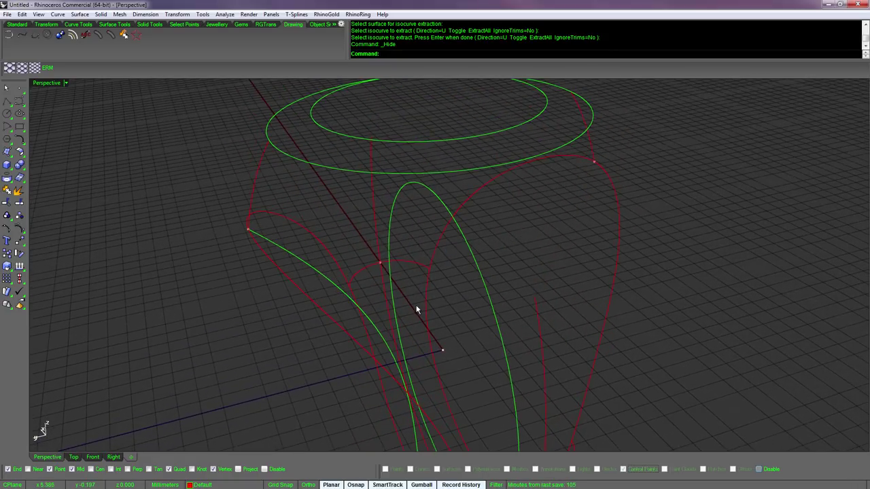
pyautogui.click(6, 101)
pyautogui.moveTo(416, 147); pyautogui.dragTo(397, 142, button='right')
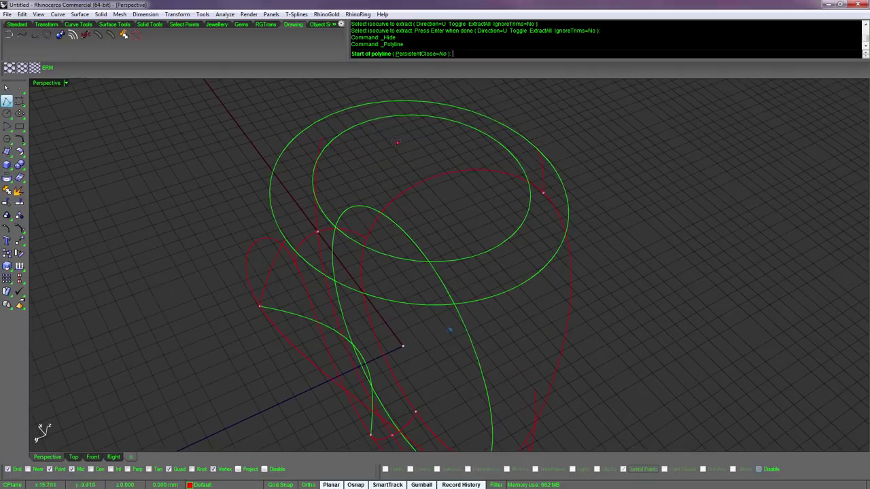
pyautogui.click(368, 122)
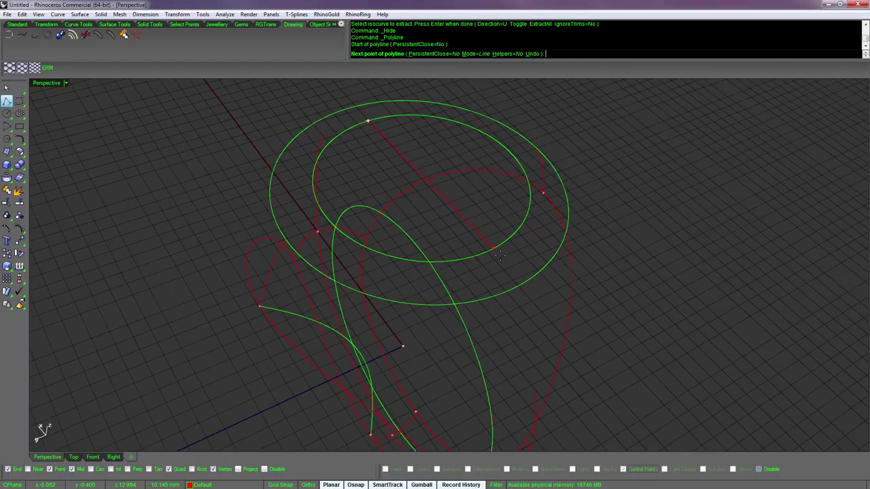
pyautogui.click(487, 252)
pyautogui.press('Return')
pyautogui.moveTo(486, 252); pyautogui.dragTo(391, 216, button='right')
# - Draw a second straight polyline across the inner head outline in the Y direction, between its other two quadrant points
pyautogui.press('Return')
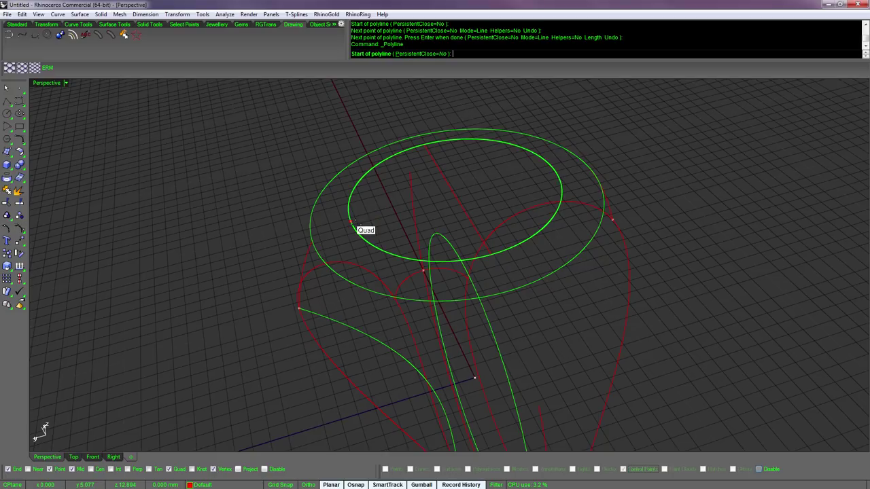
pyautogui.click(350, 221)
pyautogui.click(566, 178)
pyautogui.press('Return')
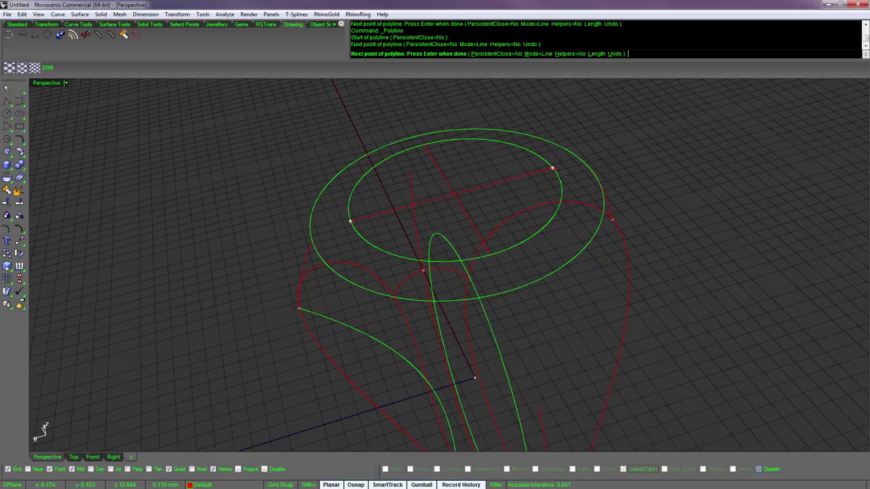
# - Start a curve blend from the side curve's end at the outer head outline to the nearest end of the Y-direction line
pyautogui.moveTo(565, 178); pyautogui.dragTo(564, 210, button='right')
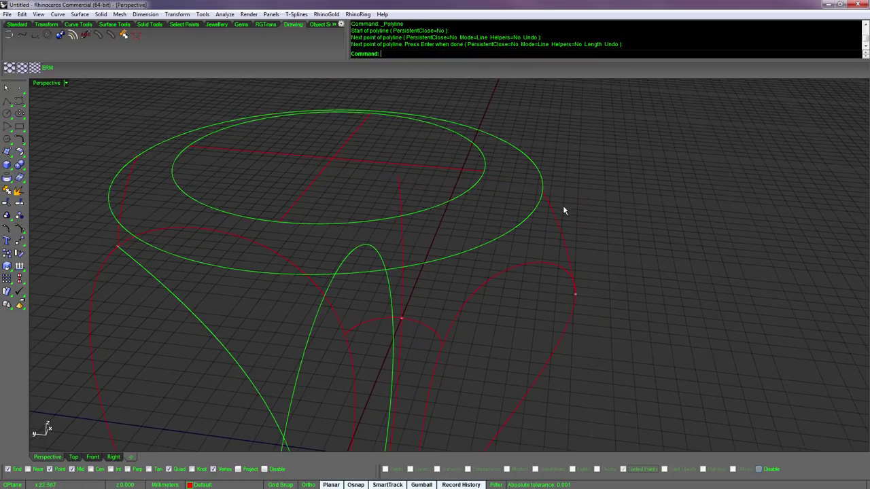
pyautogui.click(554, 213)
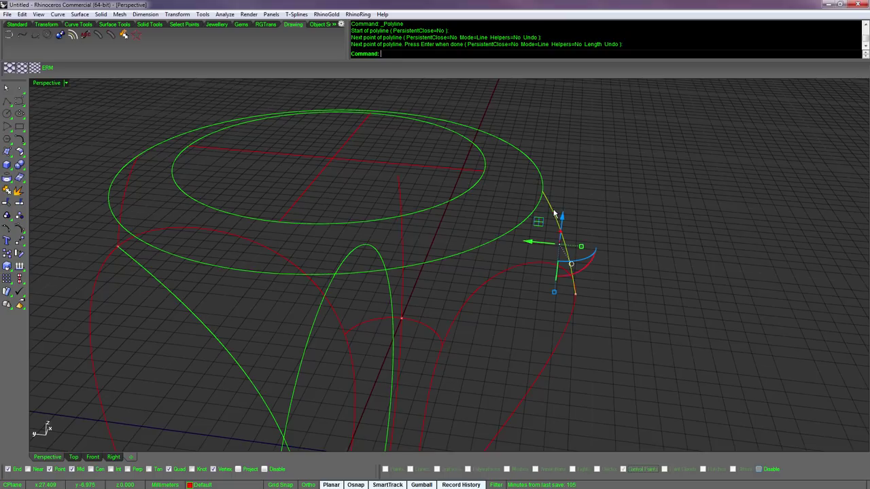
pyautogui.click(478, 176)
pyautogui.click(619, 204)
pyautogui.moveTo(619, 204); pyautogui.dragTo(616, 200, button='right')
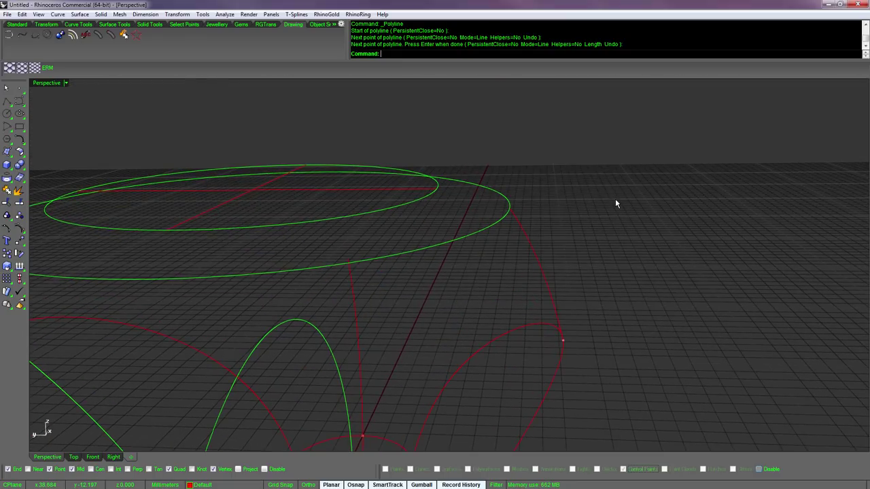
pyautogui.write('Be')
pyautogui.press('BackSpace')
pyautogui.press('BackSpace')
pyautogui.write('len')
pyautogui.press('Return')
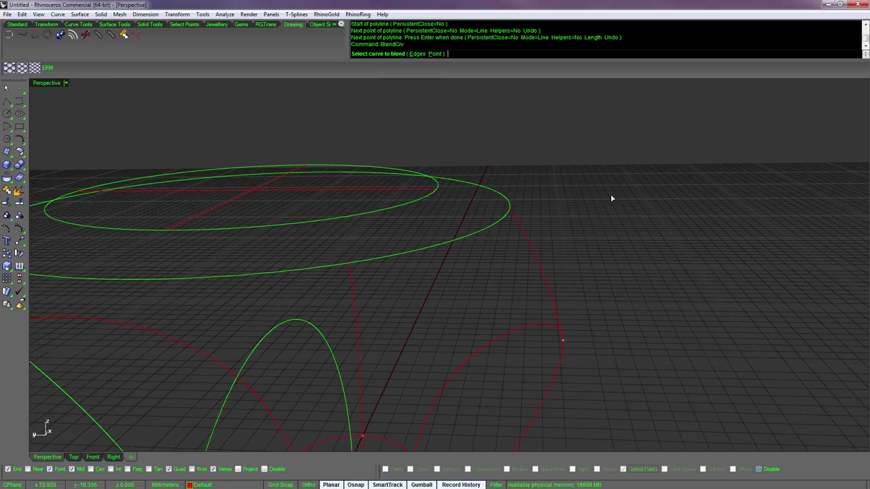
pyautogui.moveTo(602, 189); pyautogui.dragTo(572, 202, button='right')
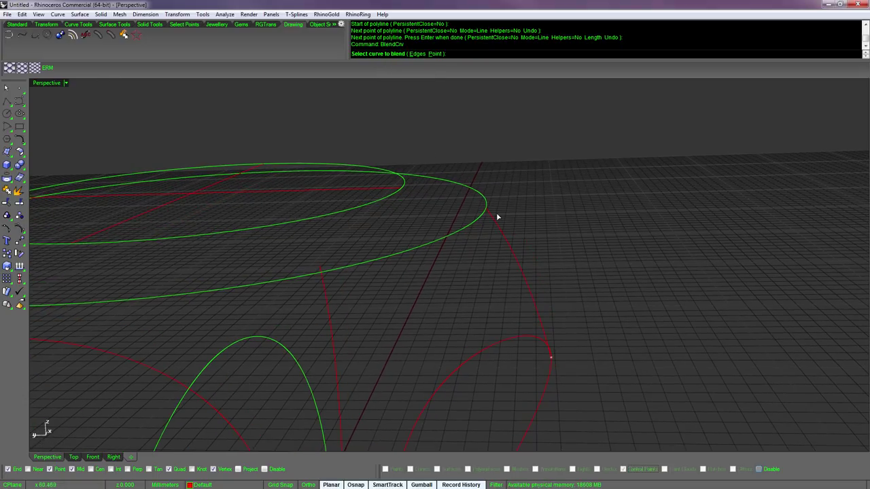
pyautogui.click(490, 215)
pyautogui.moveTo(524, 209); pyautogui.dragTo(517, 224, button='right')
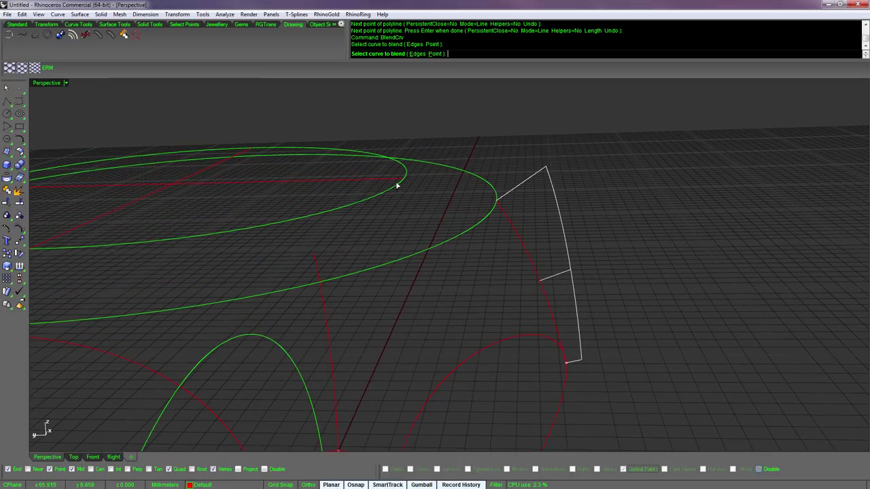
pyautogui.click(397, 184)
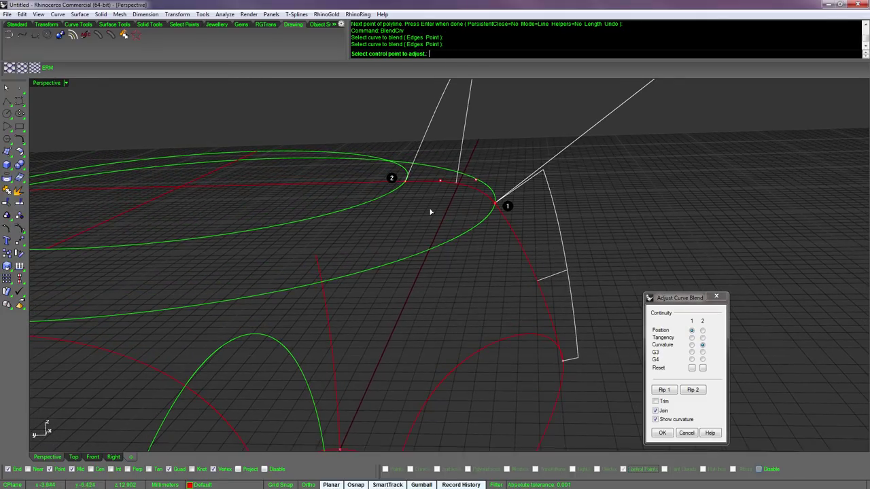
# - Try Position and Curvature continuity at end 2 of the blend, on the inner head outline
pyautogui.click(704, 332)
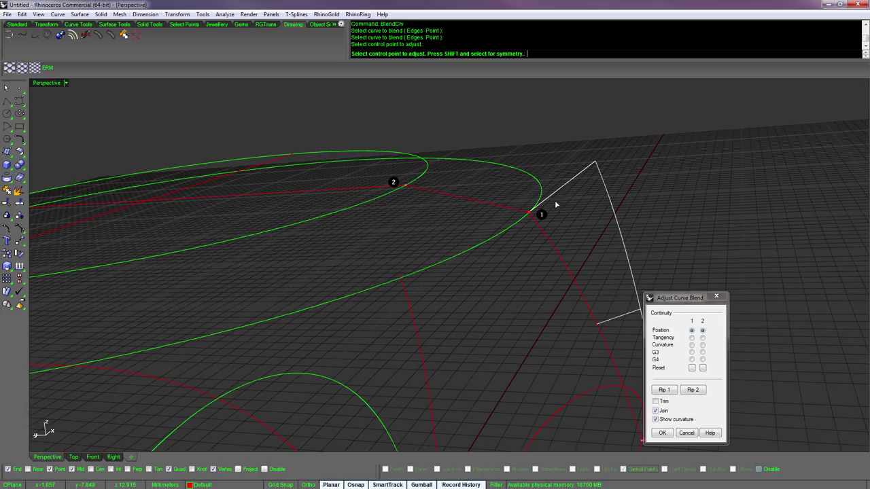
pyautogui.moveTo(488, 240); pyautogui.dragTo(464, 385, button='right')
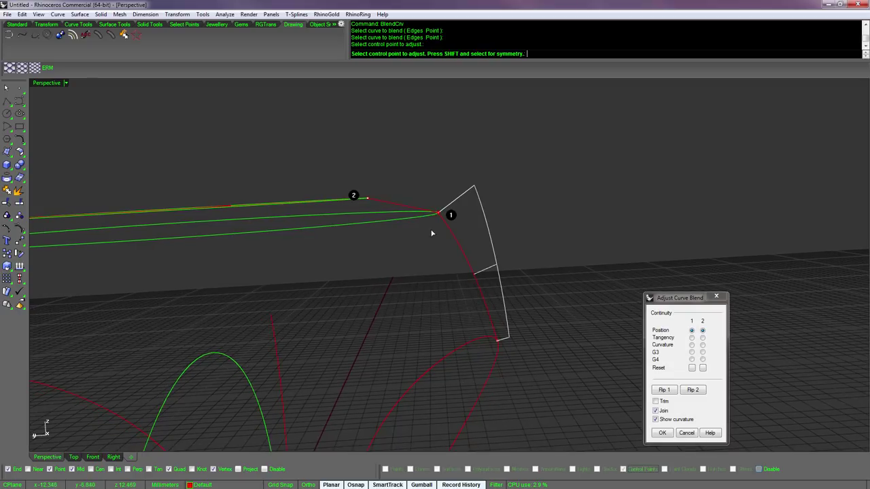
pyautogui.moveTo(431, 233); pyautogui.dragTo(469, 340, button='right')
pyautogui.click(707, 351)
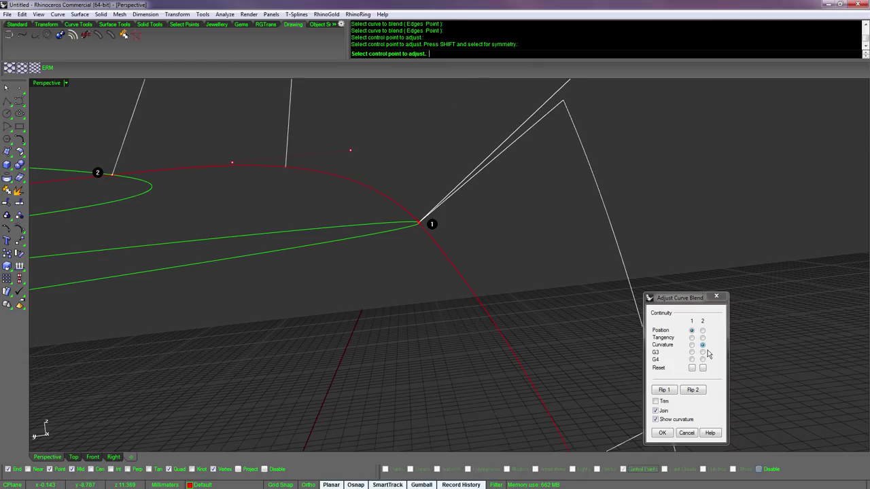
pyautogui.click(707, 350)
pyautogui.click(702, 345)
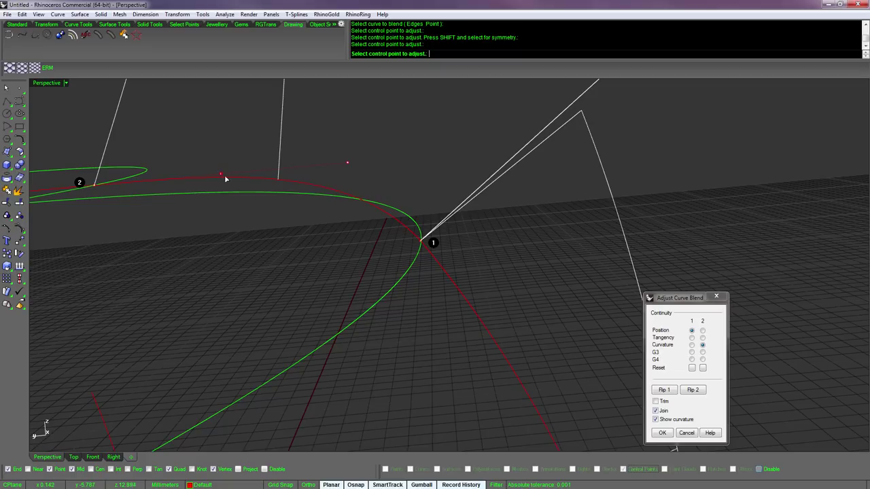
# - Set the blend's continuity to Curvature at end 1 and Position at end 2, and pull its handle in toward end 1
pyautogui.click(703, 331)
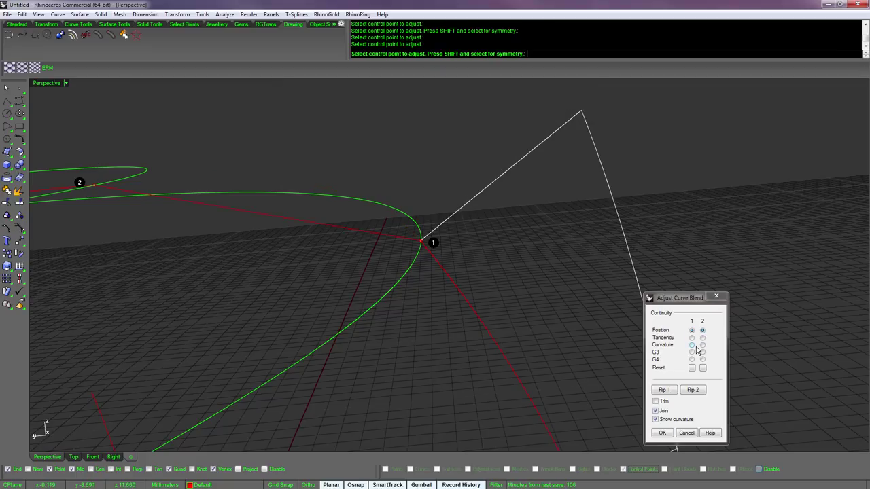
pyautogui.click(693, 345)
pyautogui.moveTo(636, 337); pyautogui.dragTo(413, 209, button='right')
pyautogui.click(409, 198)
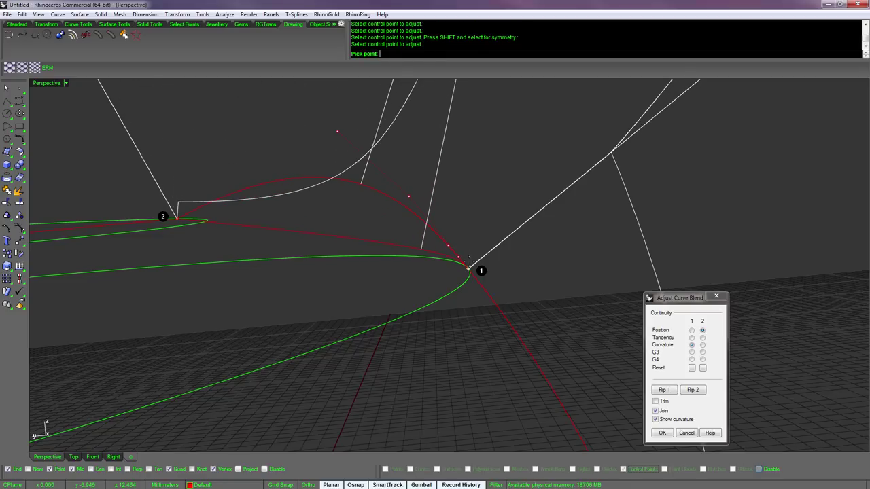
pyautogui.click(468, 258)
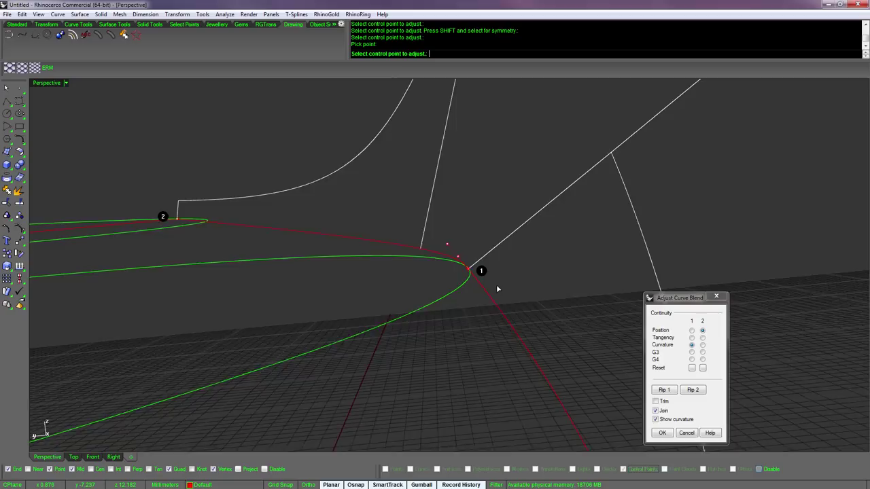
# - Tighten the blend by moving its farther control point closer to end 1, and accept the blend curve
pyautogui.moveTo(497, 286); pyautogui.dragTo(495, 283, button='right')
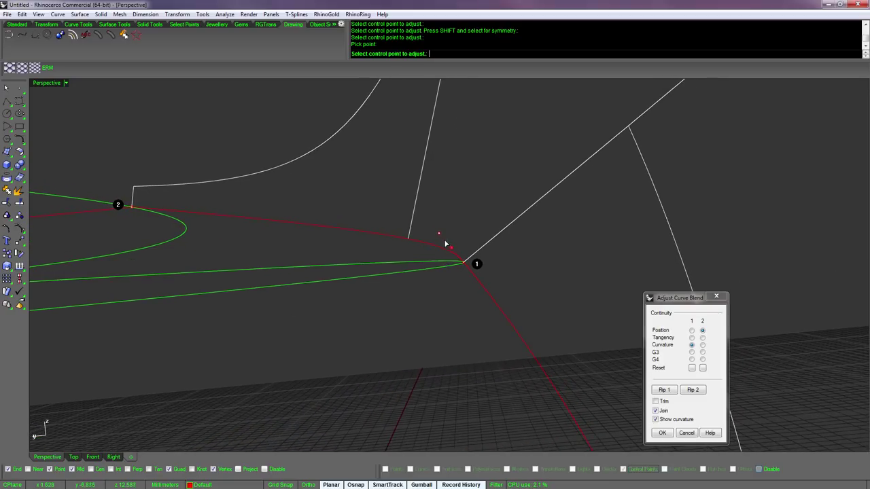
pyautogui.click(440, 234)
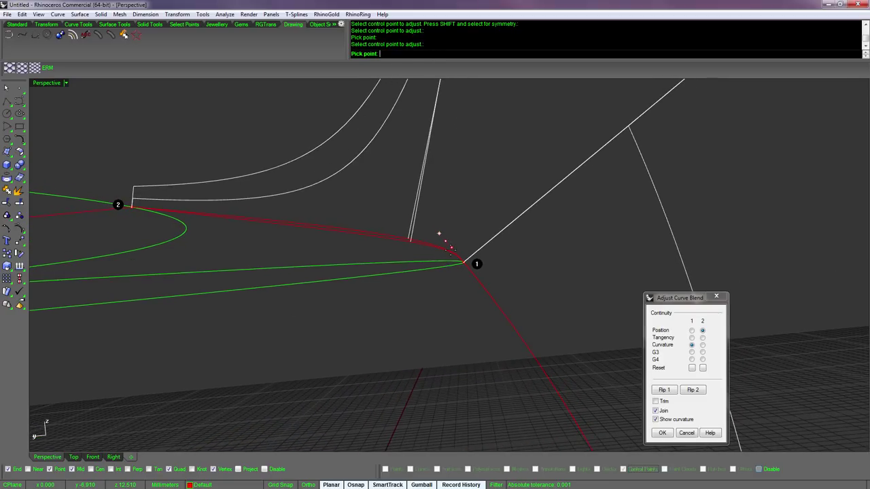
pyautogui.click(450, 250)
pyautogui.moveTo(432, 278); pyautogui.dragTo(455, 256, button='right')
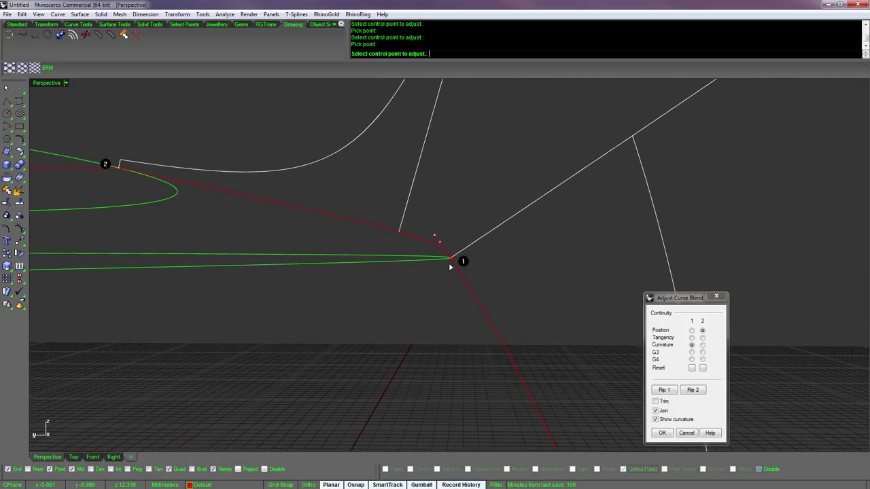
pyautogui.press('Up')
pyautogui.press('Up')
pyautogui.press('Up')
pyautogui.press('Up')
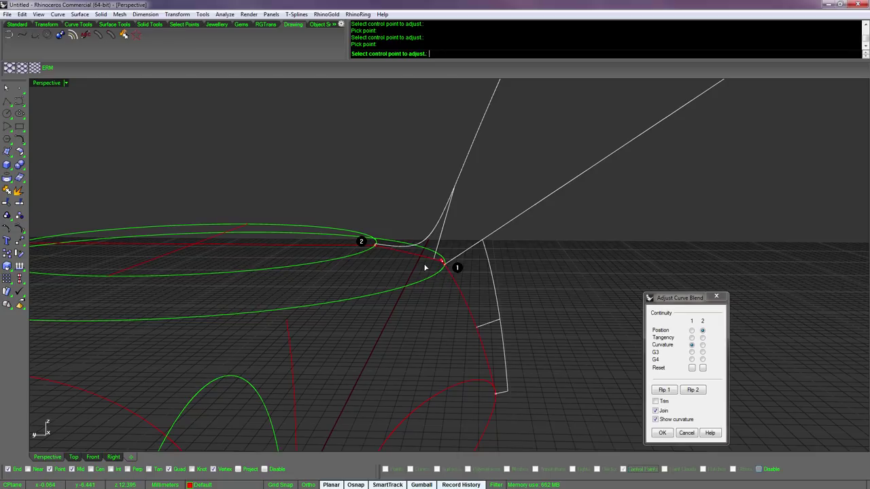
pyautogui.press('Down')
pyautogui.press('Down')
pyautogui.press('Down')
pyautogui.press('Down')
pyautogui.press('Up')
pyautogui.press('Up')
pyautogui.press('Up')
pyautogui.press('Up')
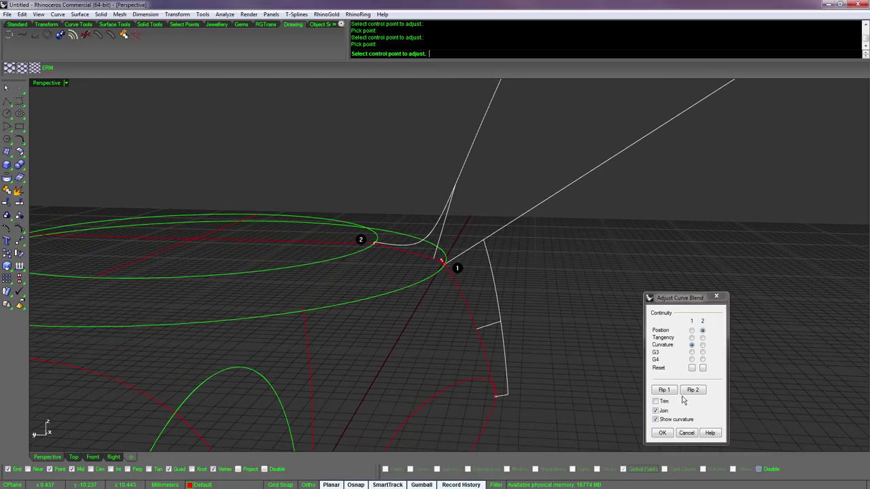
pyautogui.click(667, 433)
pyautogui.moveTo(651, 412); pyautogui.dragTo(426, 298, button='right')
pyautogui.press('Return')
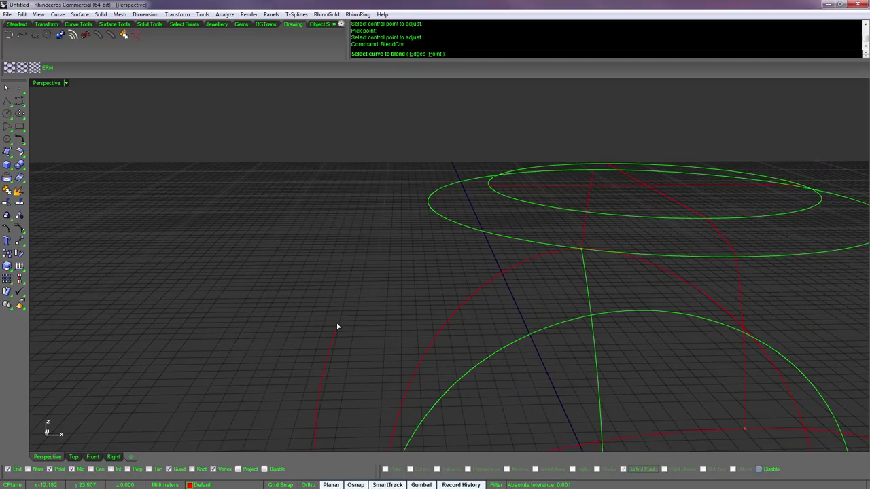
pyautogui.click(337, 331)
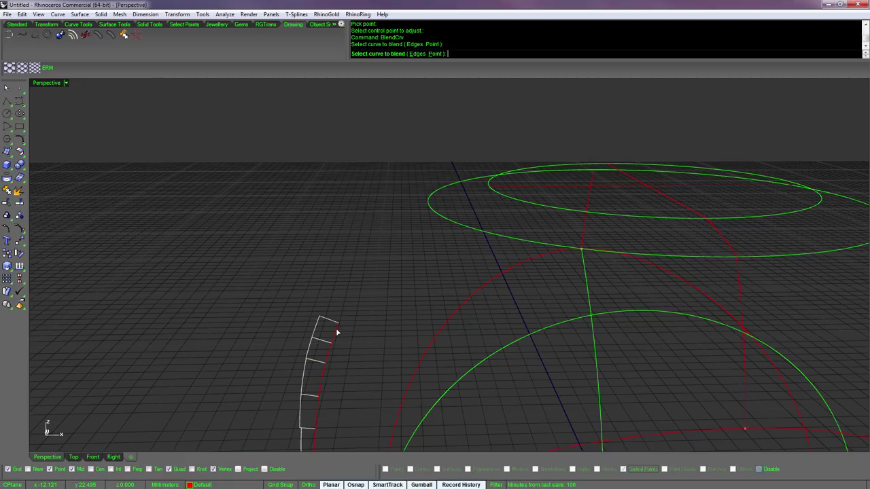
pyautogui.press('Escape')
pyautogui.moveTo(394, 320); pyautogui.dragTo(396, 313, button='right')
pyautogui.write('ro')
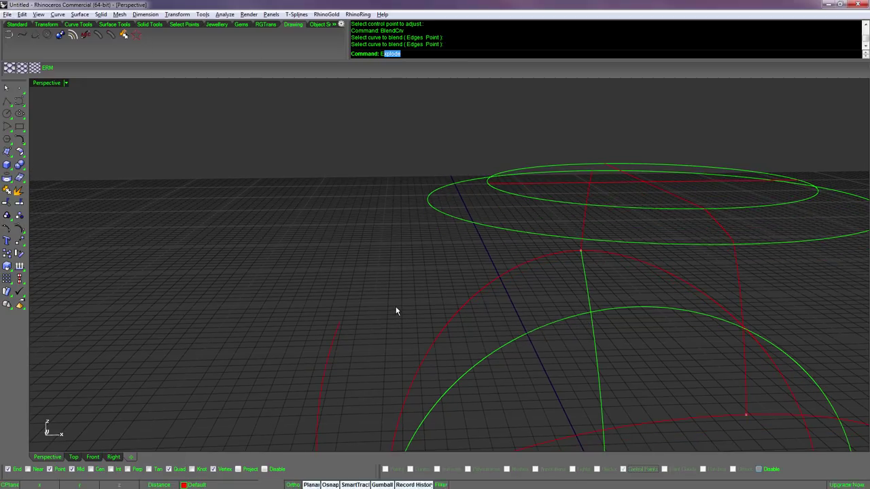
pyautogui.press('Return')
pyautogui.press('Escape')
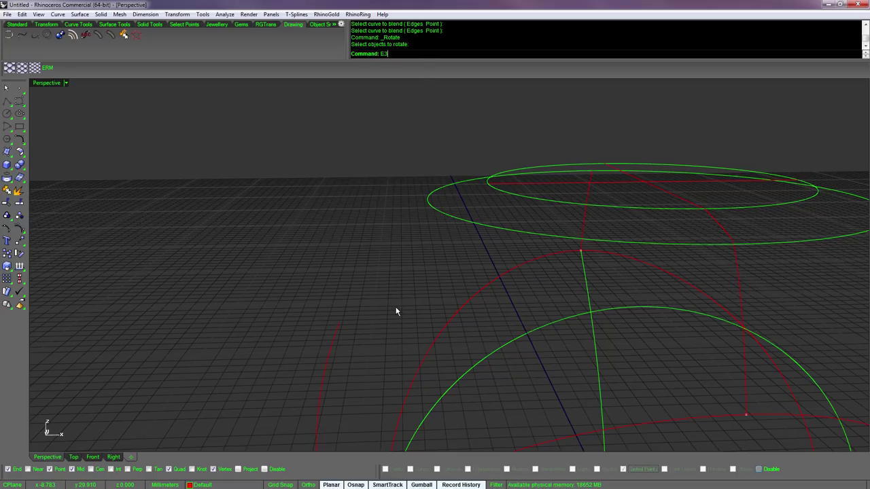
# - Extend the wide shoulder's isocurve with an Arc extension, using ToPoint to end at the outer head outline's nearest quadrant point
pyautogui.write('ex')
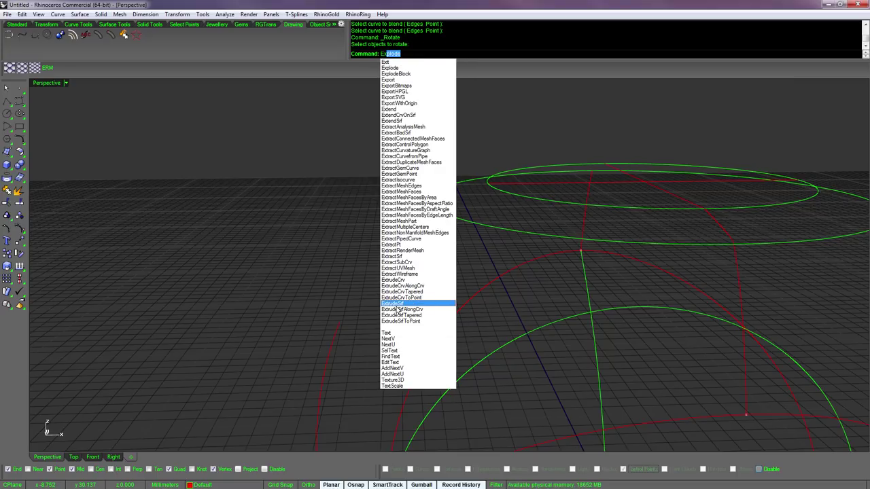
pyautogui.write('tend')
pyautogui.press('Return')
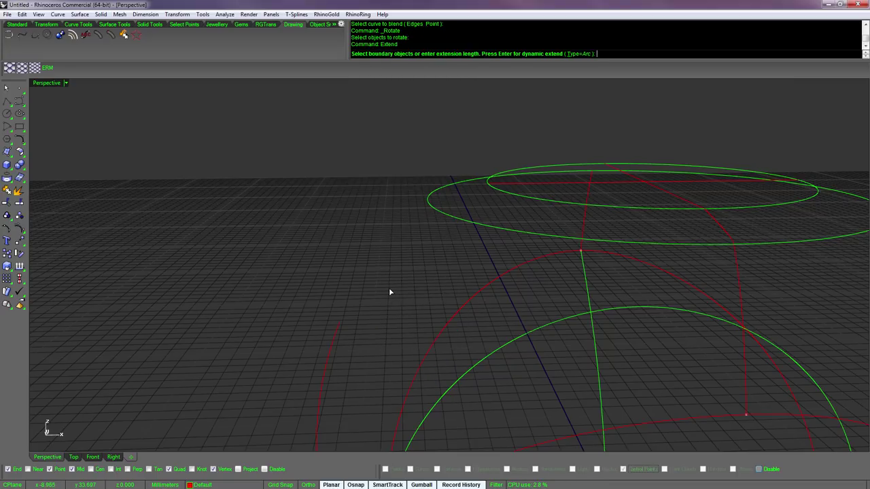
pyautogui.press('Return')
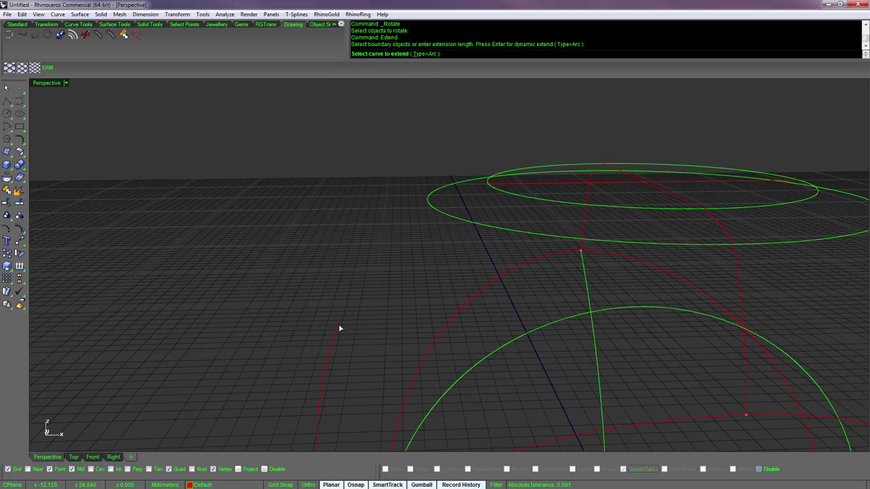
pyautogui.click(339, 329)
pyautogui.click(522, 55)
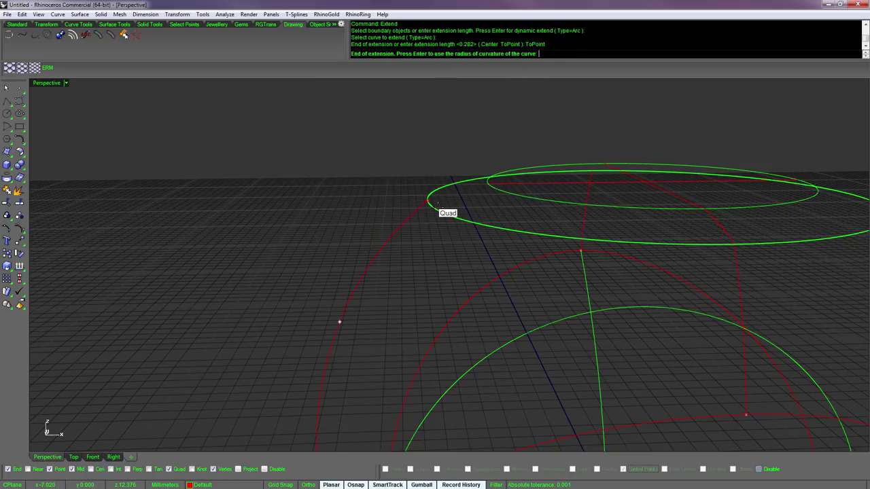
pyautogui.click(427, 201)
pyautogui.press('Return')
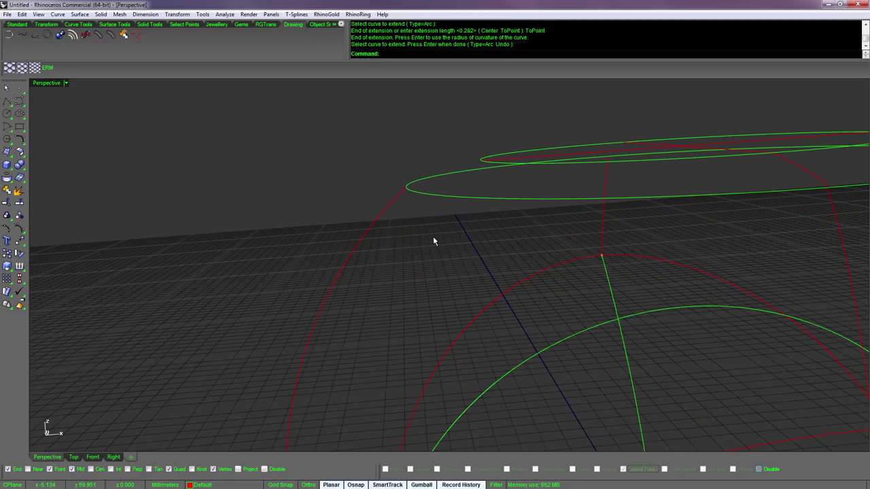
# - Start a curve blend from the extended isocurve's upper end to the nearest end of the X-direction line across the inner outline
pyautogui.write('BlendCrv')
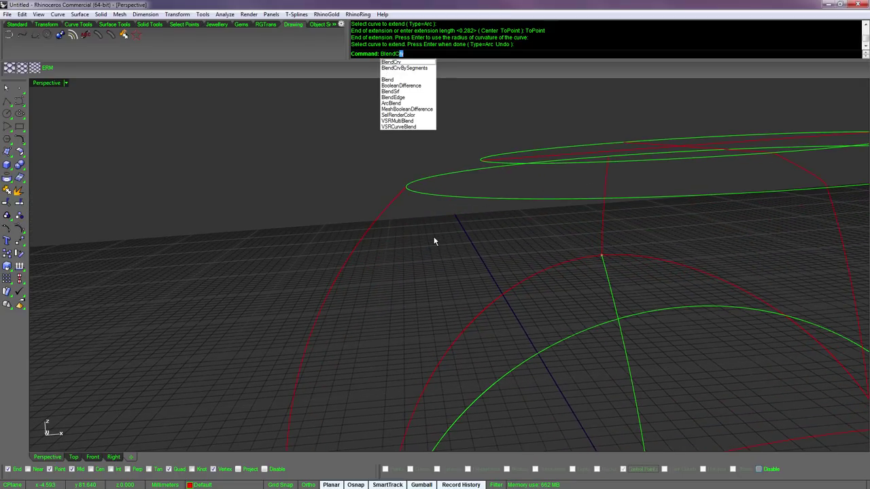
pyautogui.press('Return')
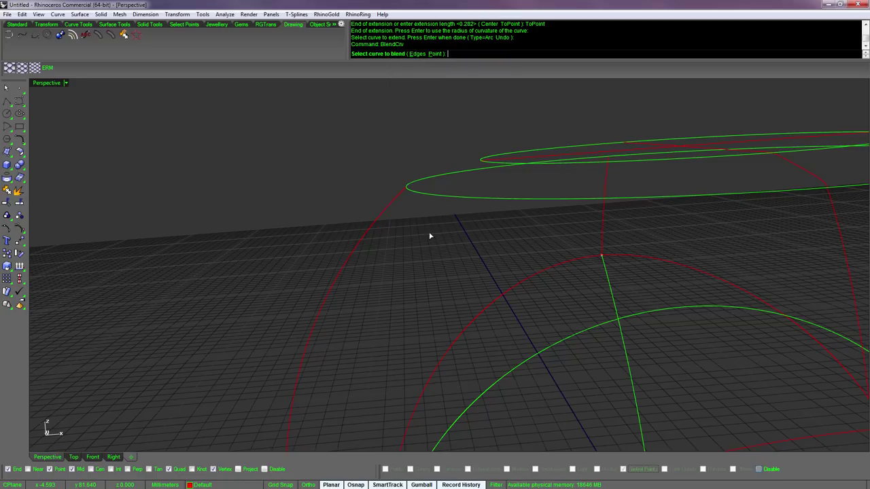
pyautogui.click(401, 194)
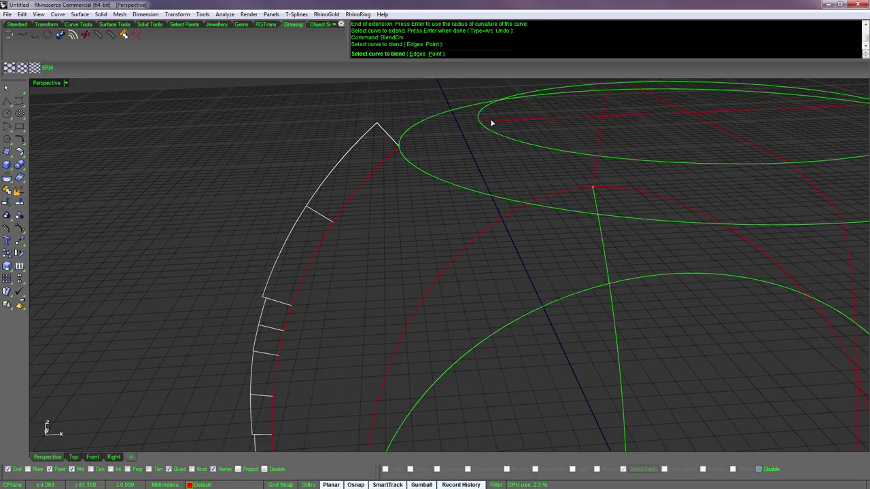
pyautogui.click(491, 123)
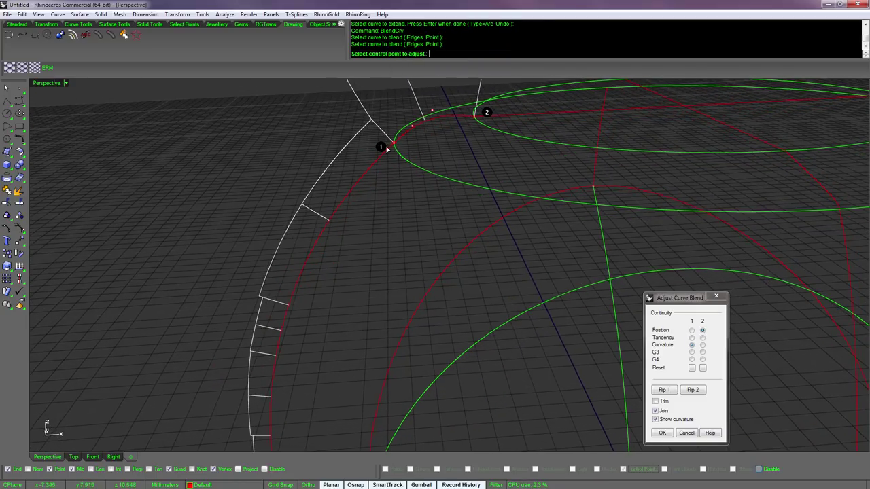
# - Pull the blend's control point in close to end 1 to tighten the curve
pyautogui.press('Down')
pyautogui.press('Down')
pyautogui.press('Down')
pyautogui.press('Down')
pyautogui.press('Down')
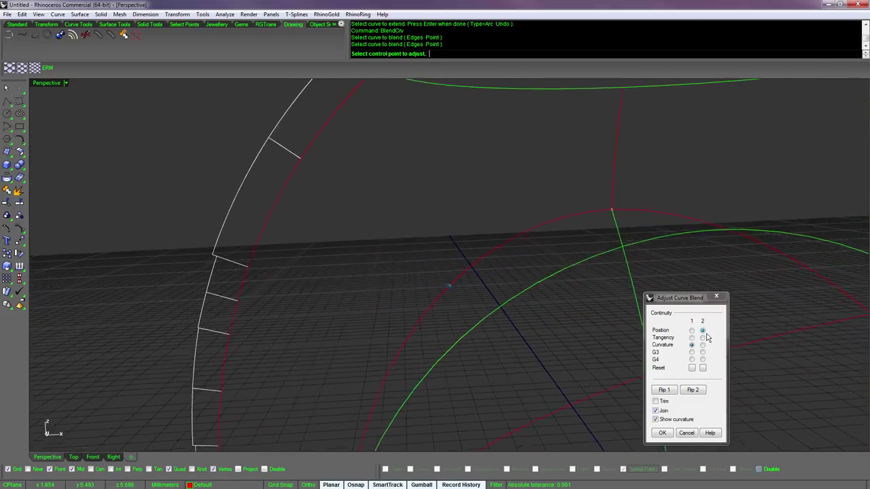
pyautogui.scroll(1, 443, 229)
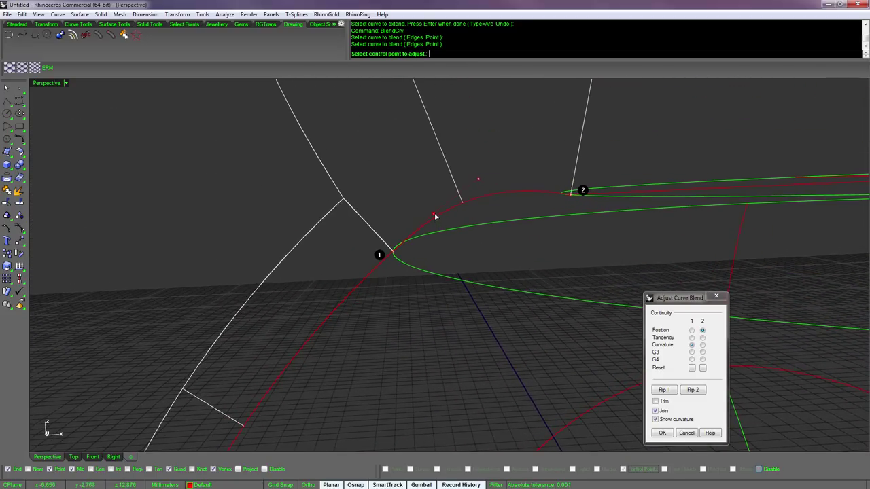
pyautogui.click(435, 216)
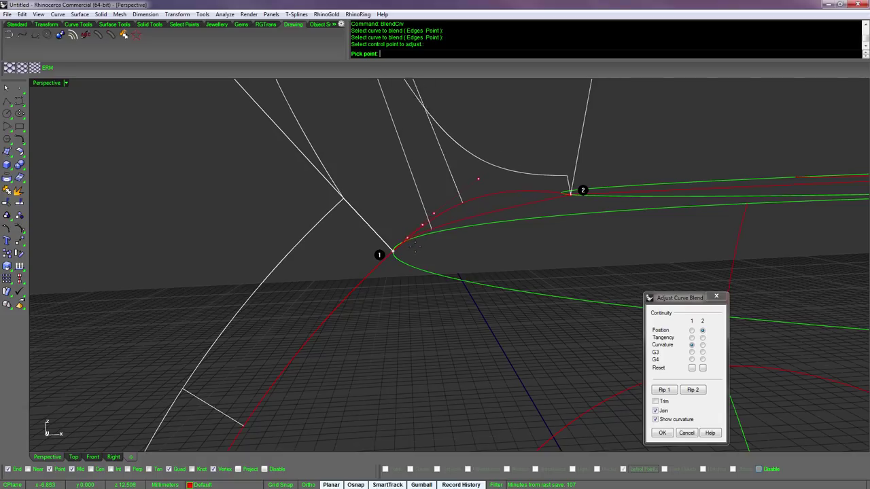
pyautogui.click(410, 244)
pyautogui.moveTo(410, 244); pyautogui.dragTo(443, 256, button='right')
# - Nudge the farther control point of the blend slightly closer to end 1, and accept the blend curve
pyautogui.click(442, 254)
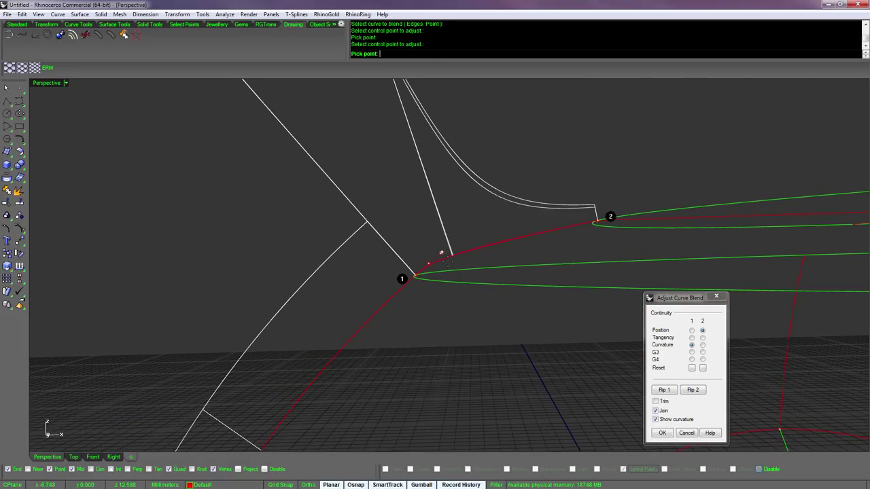
pyautogui.click(439, 257)
pyautogui.moveTo(483, 276)
pyautogui.mouseDown(button='right')
pyautogui.moveTo(491, 282)
pyautogui.moveTo(480, 269)
pyautogui.mouseUp(button='right')
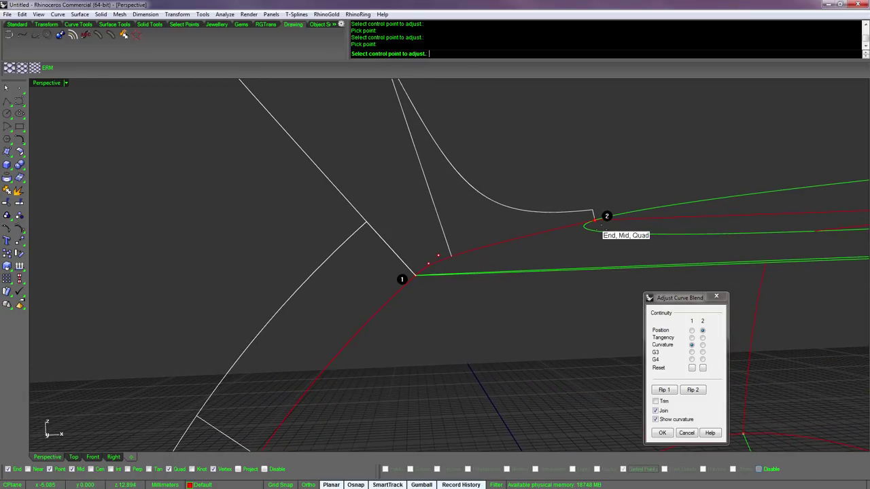
pyautogui.click(662, 433)
# - Explode the two joined blend curves running from the shoulder profiles across the head into separate segments
pyautogui.press('Down')
pyautogui.press('Down')
pyautogui.press('Down')
pyautogui.scroll(-3, 670, 431)
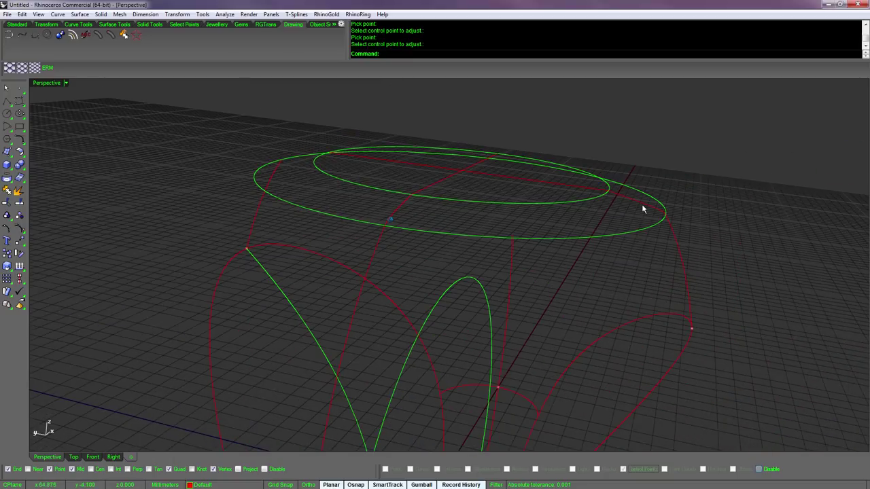
pyautogui.press('Down')
pyautogui.press('Down')
pyautogui.click(679, 247)
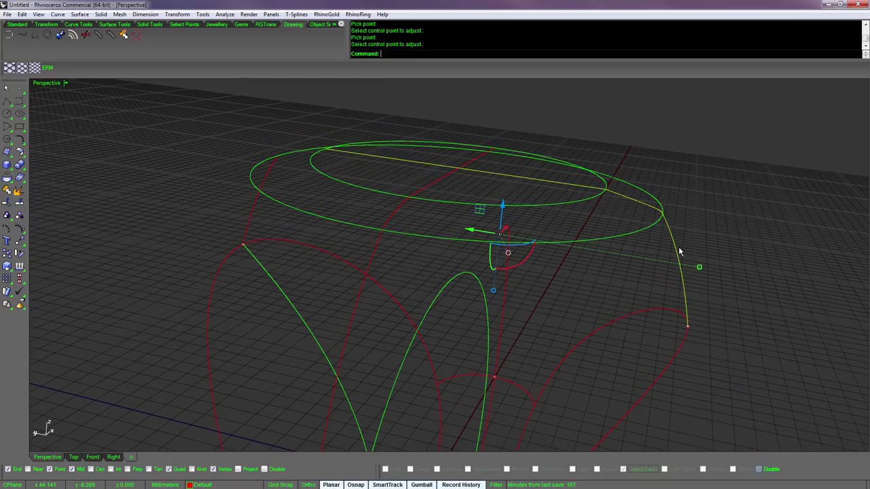
pyautogui.click(378, 268)
pyautogui.hotkey('ctrl', 'e')
pyautogui.click(407, 266)
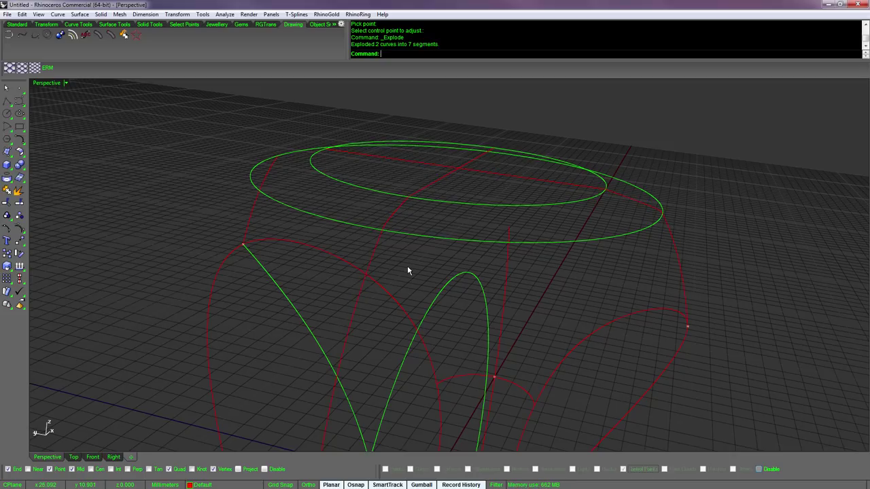
# - Mirror-copy the two short blend segments between the head outlines across a diagonal plane starting at 0
pyautogui.click(396, 225)
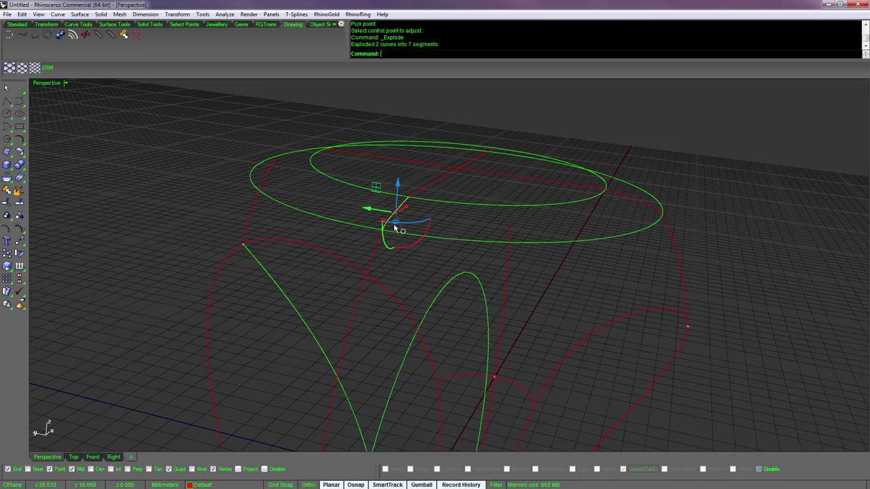
pyautogui.keyDown('shift'); pyautogui.click(640, 206); pyautogui.keyUp('shift')
pyautogui.scroll(-6, 664, 241)
pyautogui.moveTo(664, 241); pyautogui.dragTo(656, 239, button='right')
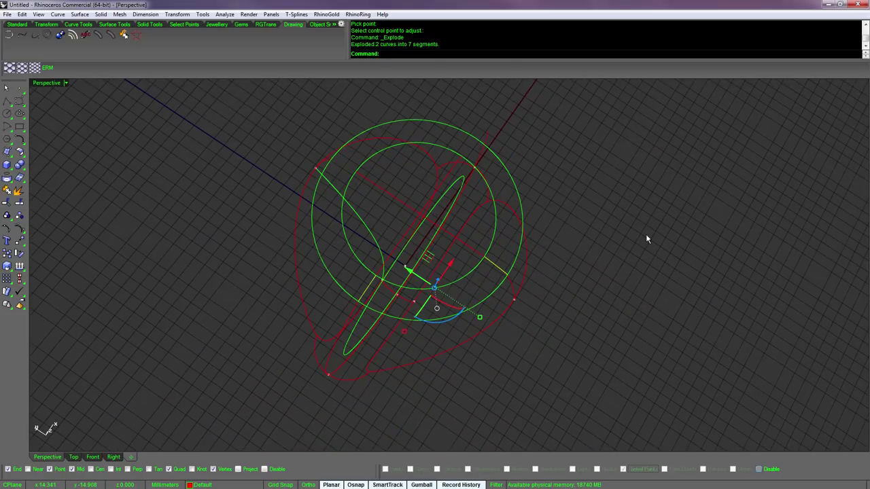
pyautogui.hotkey('ctrl', 'm')
pyautogui.write('0')
pyautogui.press('Return')
pyautogui.press('F8')
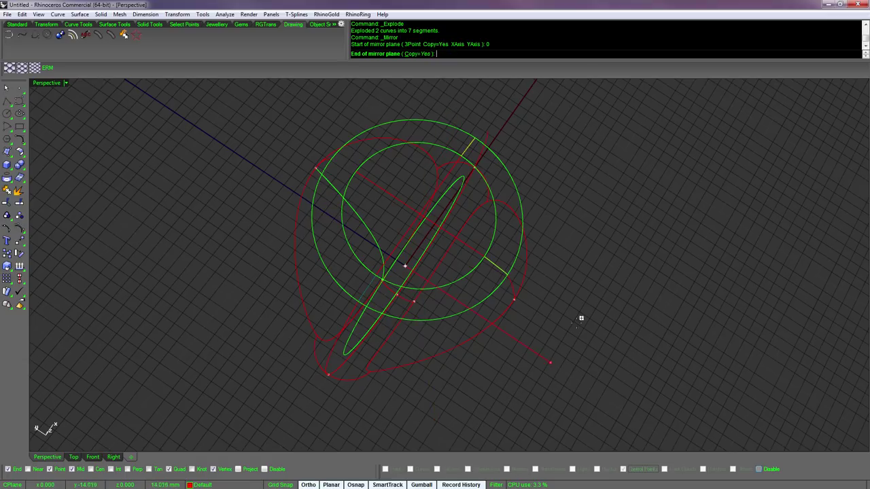
pyautogui.keyDown('shift'); pyautogui.click(574, 253); pyautogui.keyUp('shift')
pyautogui.press('Escape')
pyautogui.moveTo(599, 272)
pyautogui.mouseDown(button='right')
pyautogui.moveTo(599, 252)
pyautogui.moveTo(599, 363)
pyautogui.moveTo(599, 265)
pyautogui.mouseUp(button='right')
pyautogui.scroll(3, 599, 272)
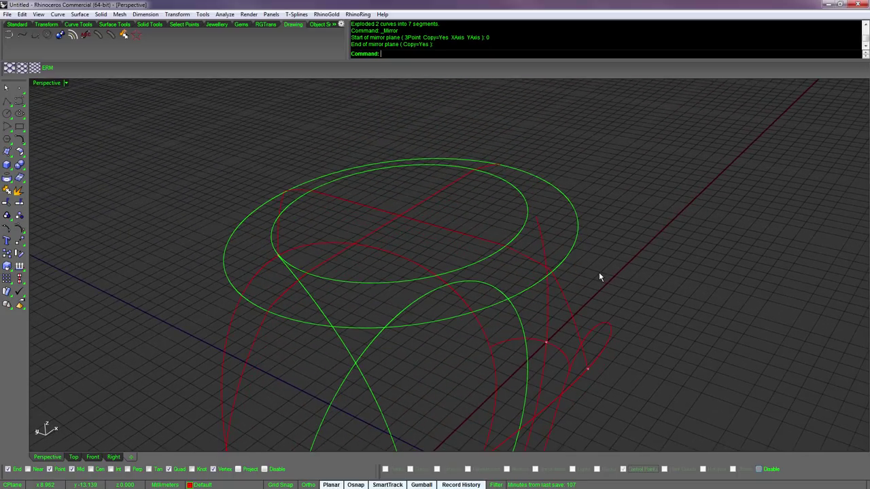
# - Create a closed Sweep2 surface along the inner and outer head outlines using the four short blend segments as unsimplified cross sections
pyautogui.press('Return')
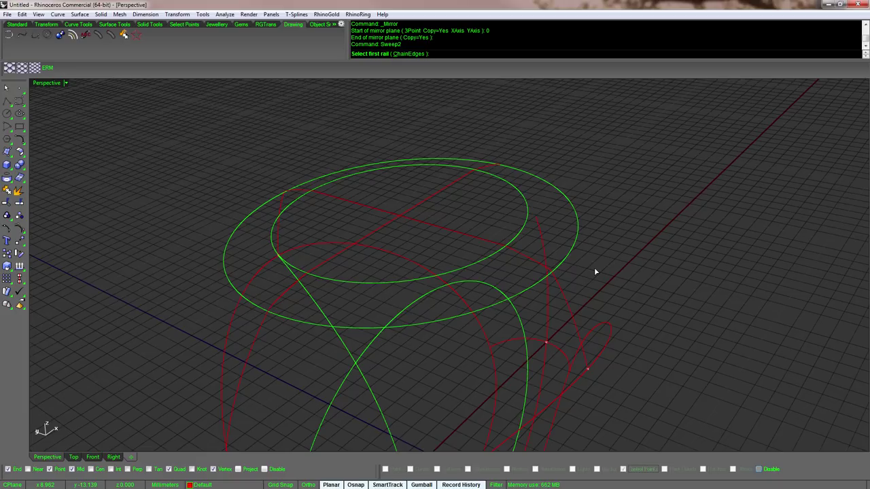
pyautogui.click(525, 234)
pyautogui.click(566, 257)
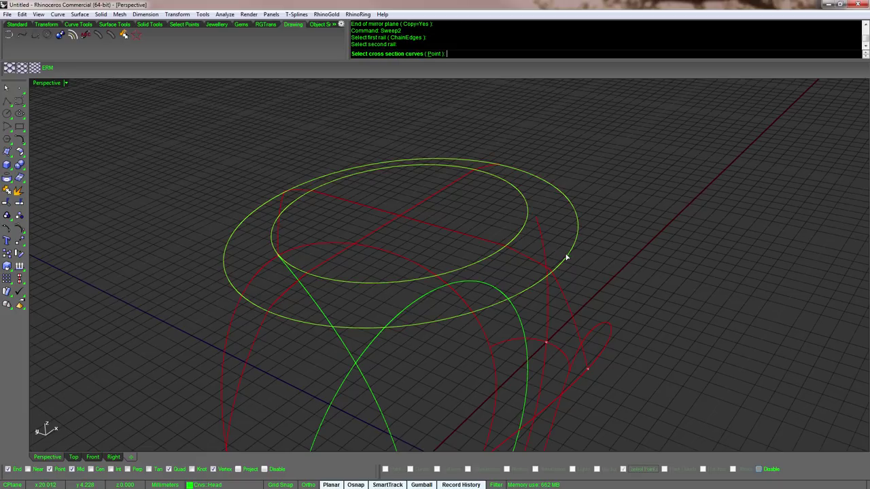
pyautogui.click(516, 252)
pyautogui.click(293, 290)
pyautogui.moveTo(292, 287); pyautogui.dragTo(285, 175, button='right')
pyautogui.click(285, 168)
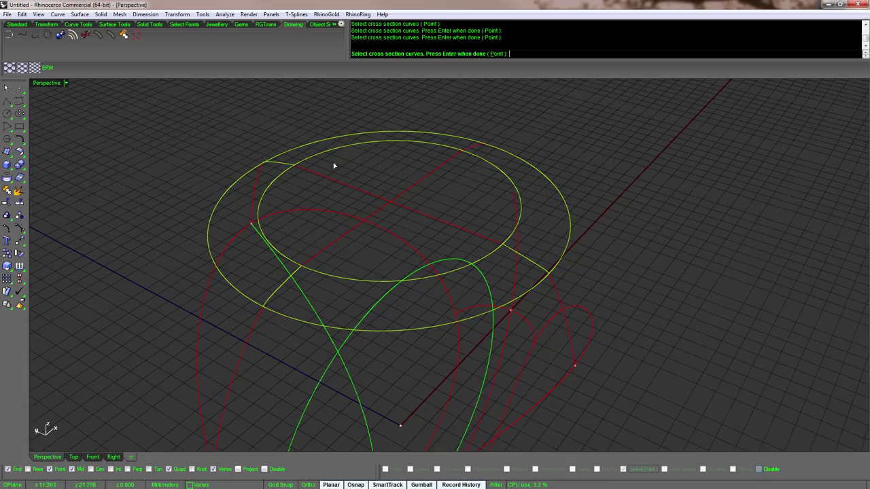
pyautogui.click(468, 150)
pyautogui.rightClick(592, 147)
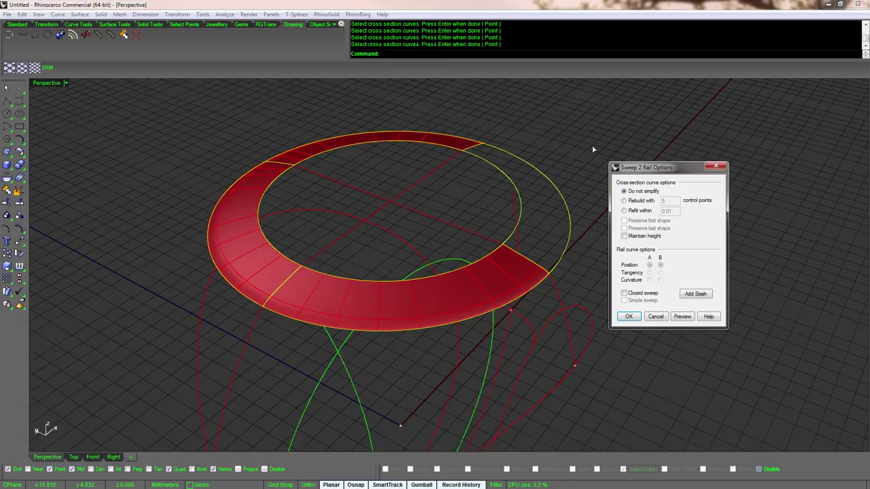
pyautogui.click(629, 317)
# - Examine the swept head surface from low and high angles, checking its rounded outer edge
pyautogui.press('Down')
pyautogui.press('Down')
pyautogui.press('Down')
pyautogui.press('Down')
pyautogui.press('Down')
pyautogui.press('Down')
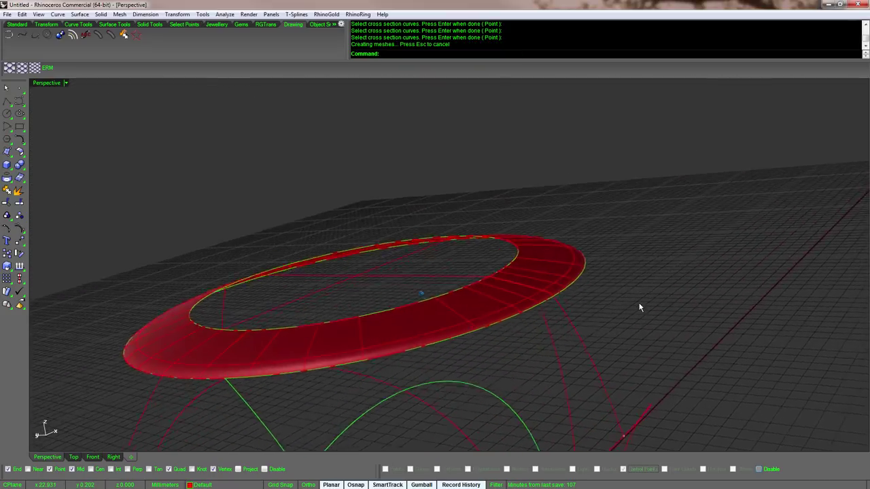
pyautogui.scroll(6, 632, 307)
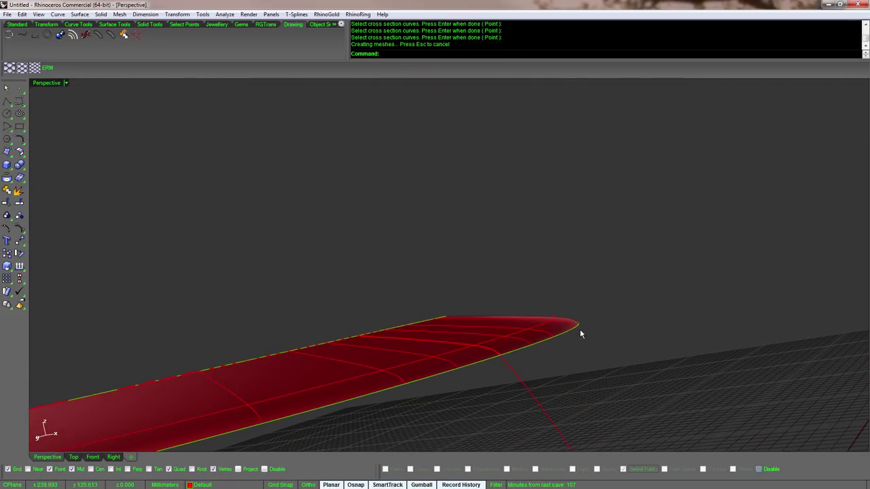
pyautogui.scroll(-6, 590, 331)
pyautogui.press('Up')
pyautogui.press('Up')
pyautogui.press('Up')
pyautogui.press('Up')
pyautogui.press('Up')
pyautogui.press('Up')
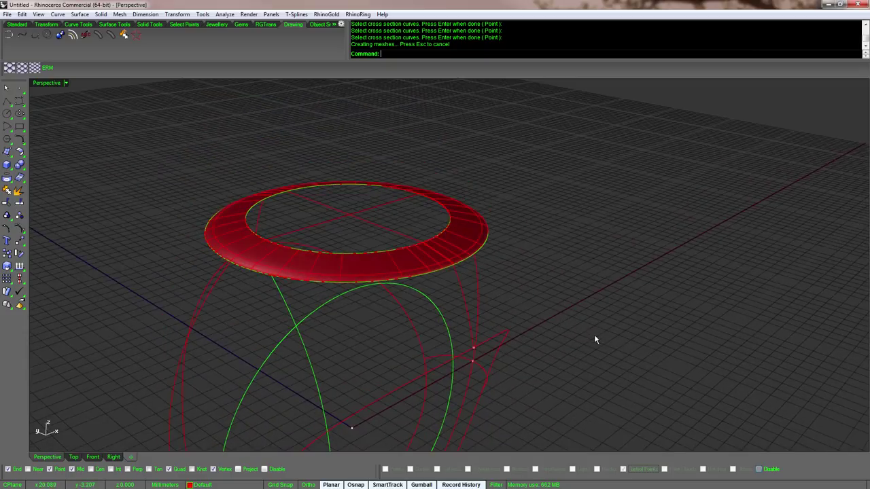
# - Show the hidden ring body surface, and hide all curves using SelCrv and Hide
pyautogui.middleClick(594, 338)
pyautogui.click(557, 307)
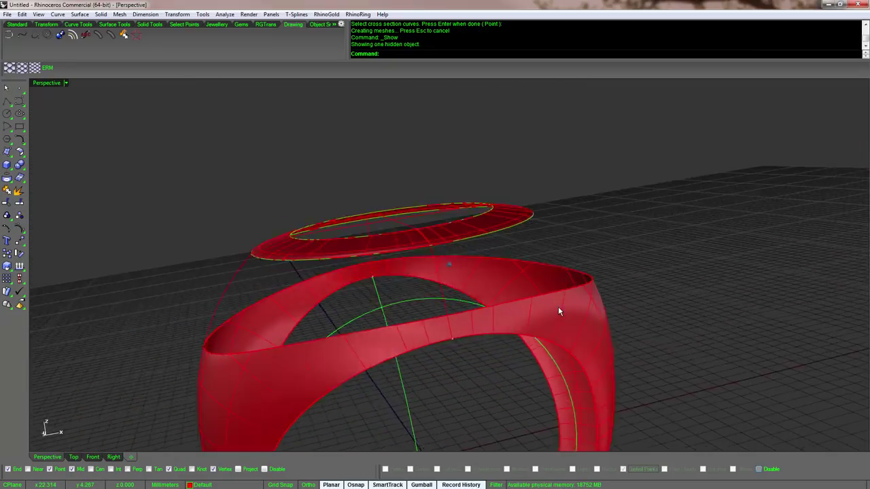
pyautogui.moveTo(558, 307); pyautogui.dragTo(583, 288, button='right')
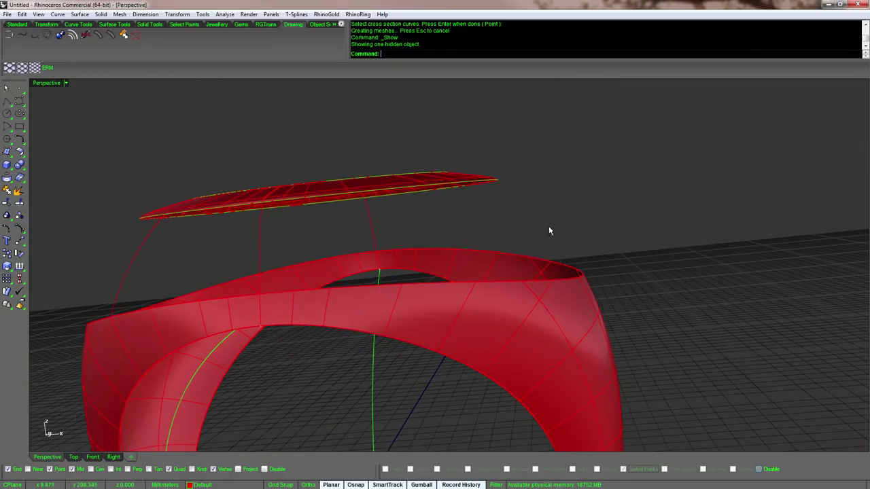
pyautogui.moveTo(550, 231); pyautogui.dragTo(528, 215, button='right')
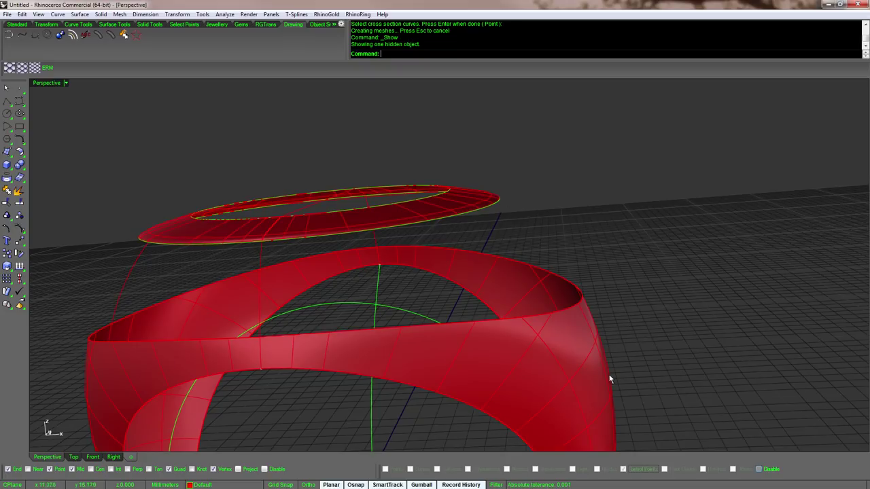
pyautogui.moveTo(668, 271); pyautogui.dragTo(670, 270, button='right')
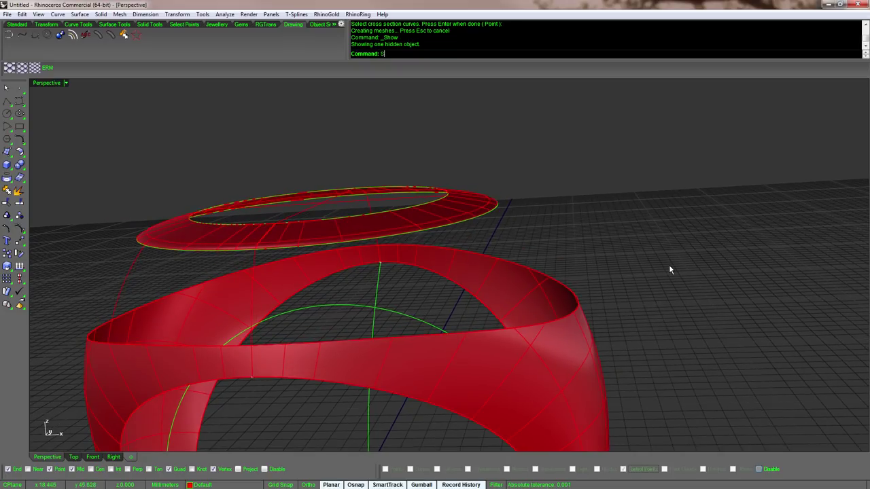
pyautogui.press('Return')
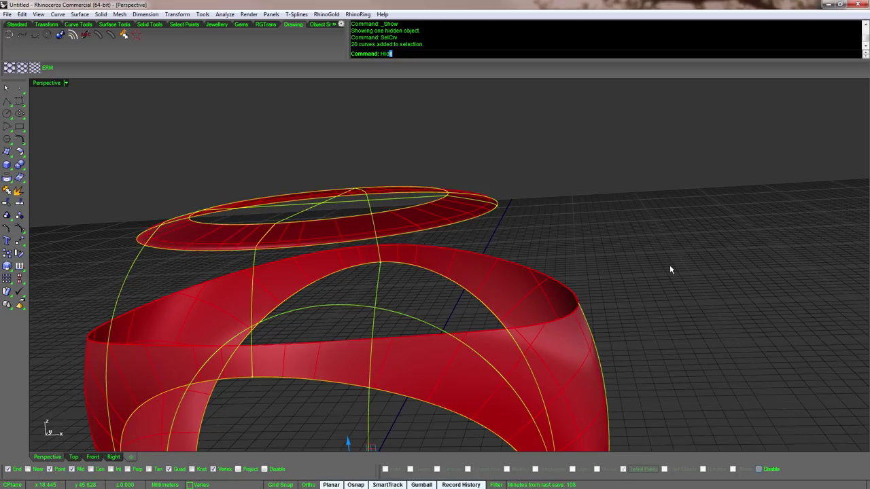
pyautogui.press('Return')
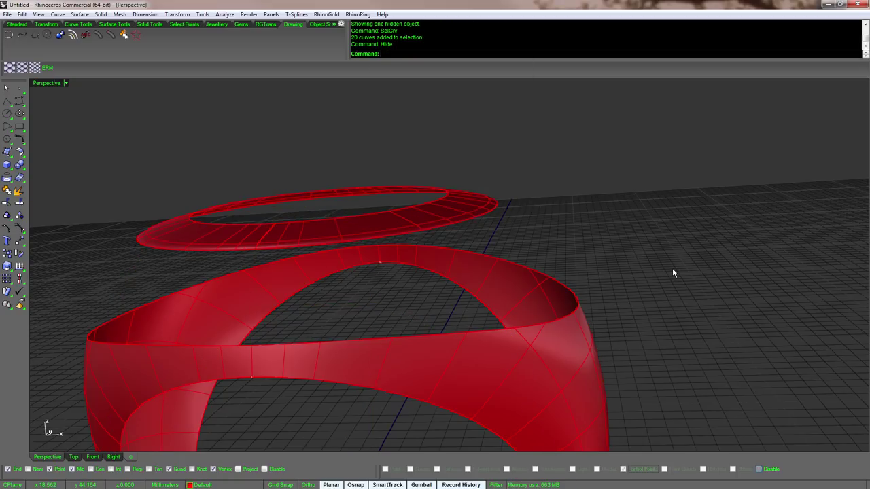
# - Start BlendSrf with the ring body's upper edge as the first edge and the head surface's outer edge as the second
pyautogui.moveTo(672, 270); pyautogui.dragTo(673, 278, button='right')
pyautogui.press('Left')
pyautogui.press('Left')
pyautogui.press('Left')
pyautogui.press('Left')
pyautogui.press('Left')
pyautogui.press('Left')
pyautogui.press('Left')
pyautogui.press('Left')
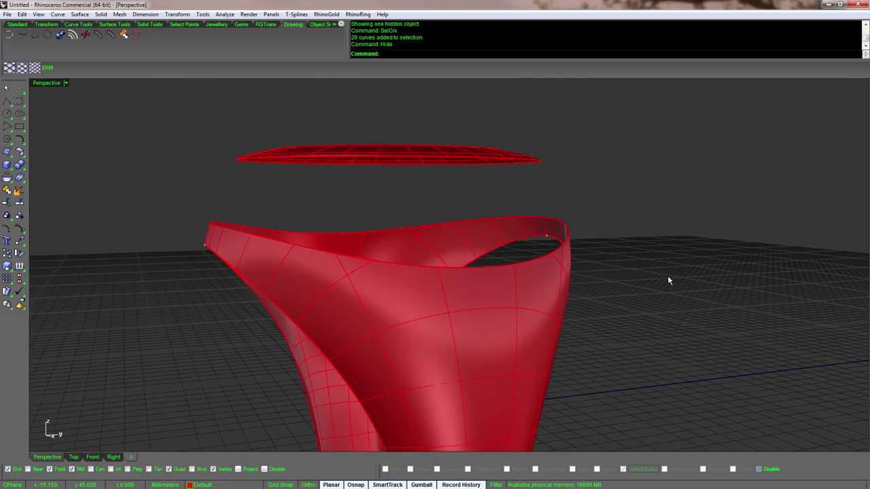
pyautogui.write('BlendSrf')
pyautogui.press('Return')
pyautogui.moveTo(591, 256); pyautogui.dragTo(554, 257, button='right')
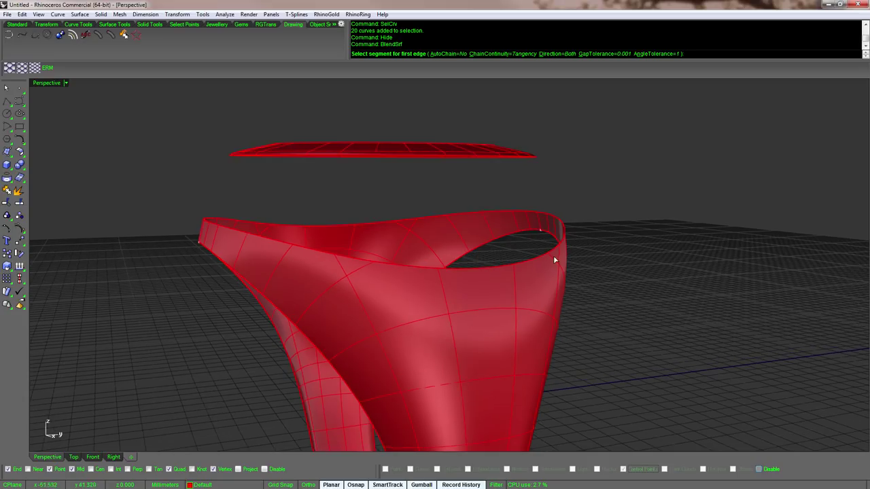
pyautogui.click(535, 260)
pyautogui.press('Down')
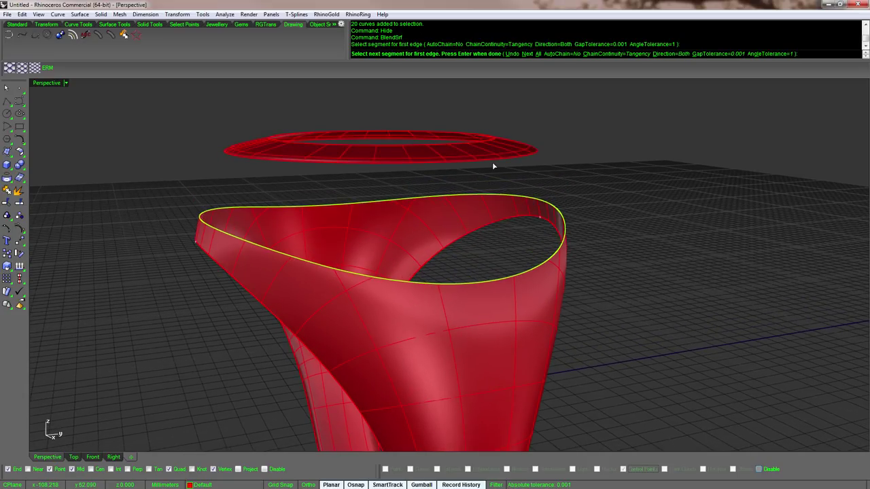
pyautogui.click(492, 162)
# - Move the seam points of both blend edges to the same end of the ring, at the wide shoulder
pyautogui.moveTo(584, 193); pyautogui.dragTo(492, 278, button='right')
pyautogui.moveTo(432, 325); pyautogui.dragTo(363, 323)
pyautogui.moveTo(430, 255); pyautogui.dragTo(440, 275, button='right')
pyautogui.moveTo(440, 276); pyautogui.dragTo(382, 265)
pyautogui.moveTo(485, 296); pyautogui.dragTo(610, 308, button='right')
pyautogui.scroll(4, 609, 309)
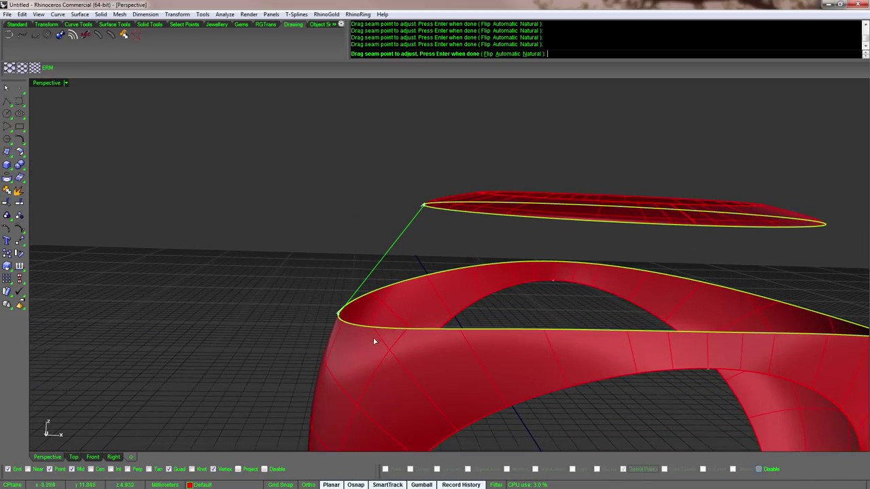
pyautogui.moveTo(858, 231); pyautogui.dragTo(734, 310, button='right')
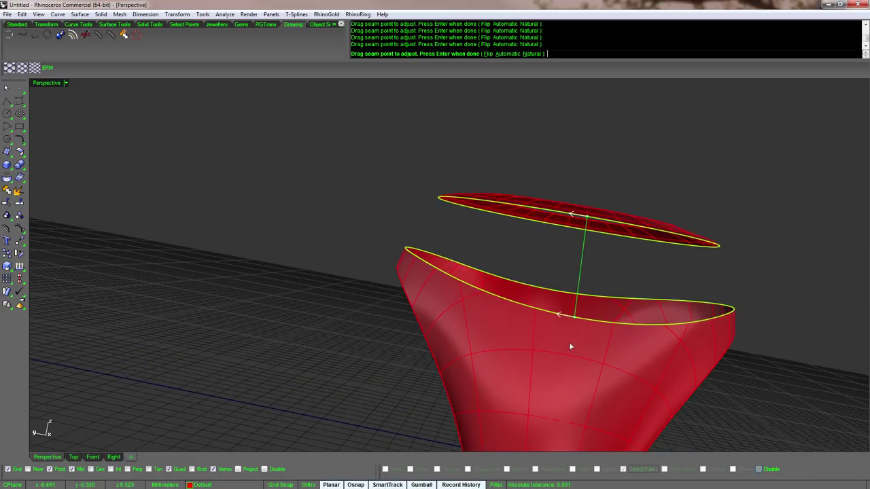
# - Refine the seam point on the ring body's upper edge at the wide shoulder, and accept the seams
pyautogui.moveTo(571, 346); pyautogui.dragTo(566, 288, button='right')
pyautogui.click(526, 315)
pyautogui.moveTo(532, 319); pyautogui.dragTo(502, 314, button='right')
pyautogui.click(480, 304)
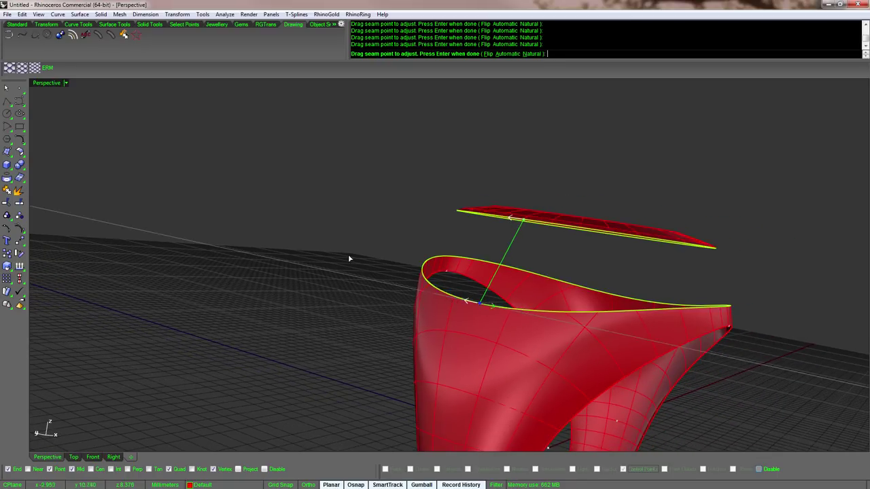
pyautogui.rightClick(349, 256)
# - Add a blend shape between the ring body's edge and the head's edge at the middle of the near long side
pyautogui.moveTo(449, 291); pyautogui.dragTo(380, 296, button='right')
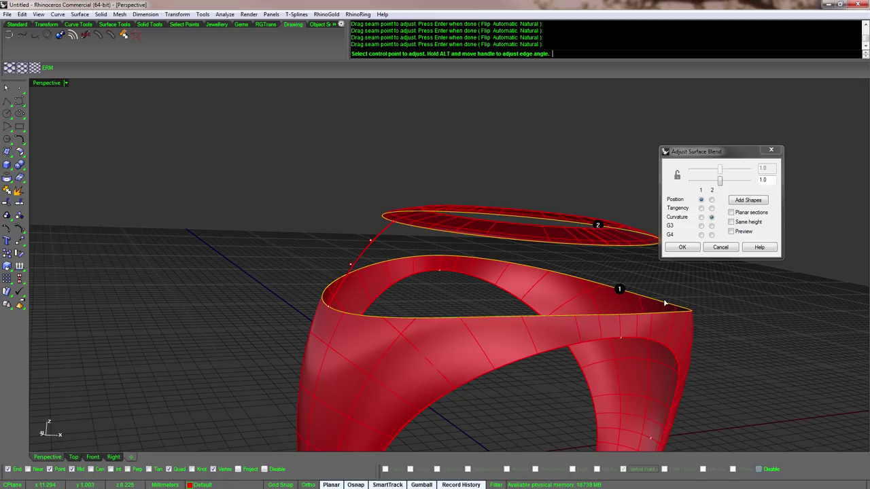
pyautogui.moveTo(724, 280); pyautogui.dragTo(711, 279, button='right')
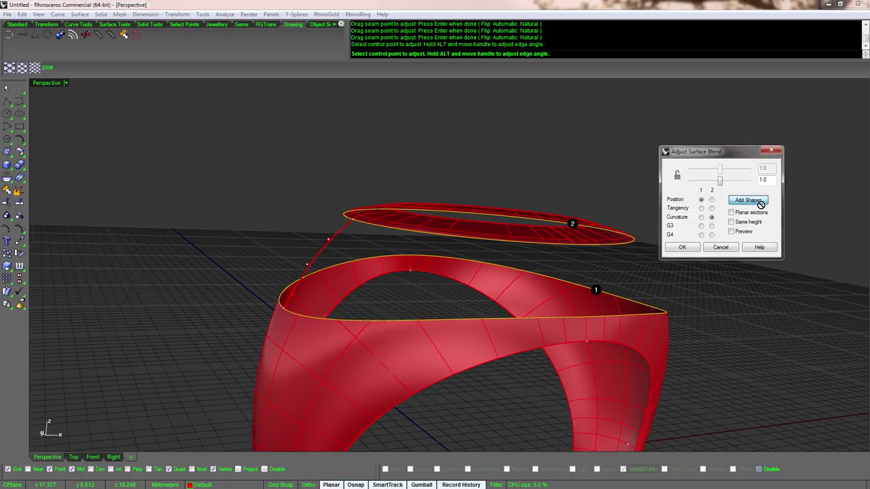
pyautogui.click(748, 200)
pyautogui.moveTo(650, 320); pyautogui.dragTo(598, 350, button='right')
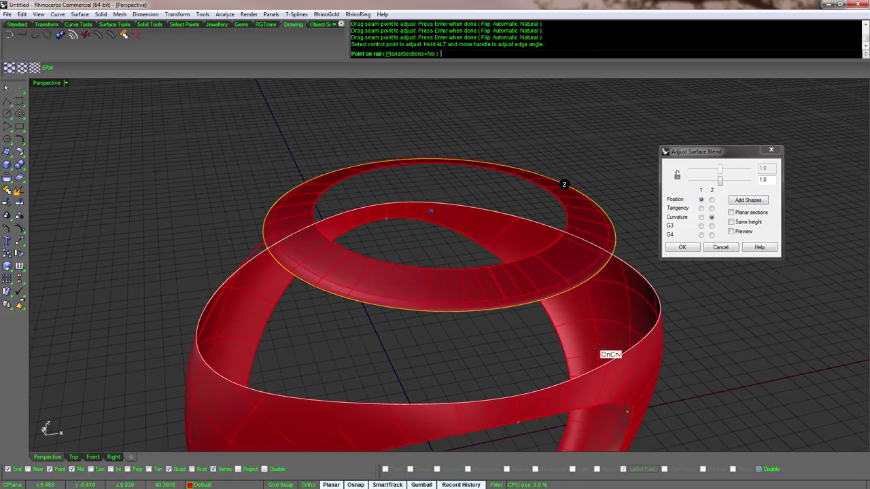
pyautogui.click(517, 397)
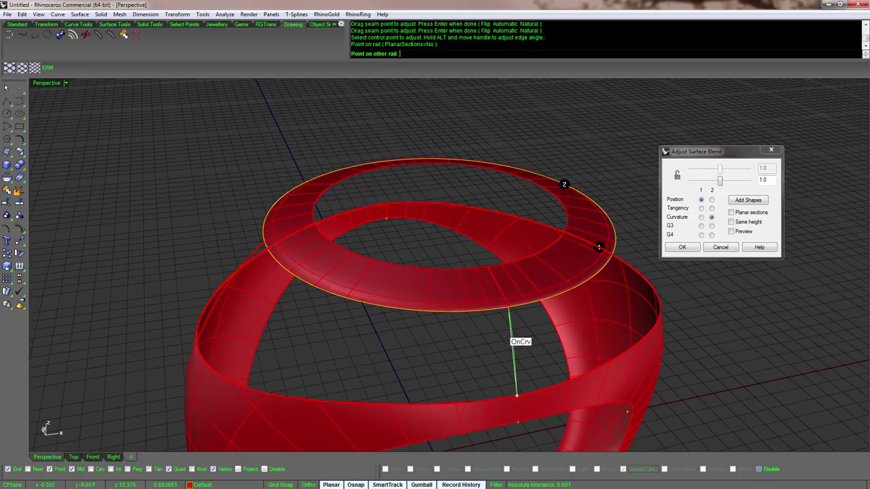
pyautogui.click(509, 309)
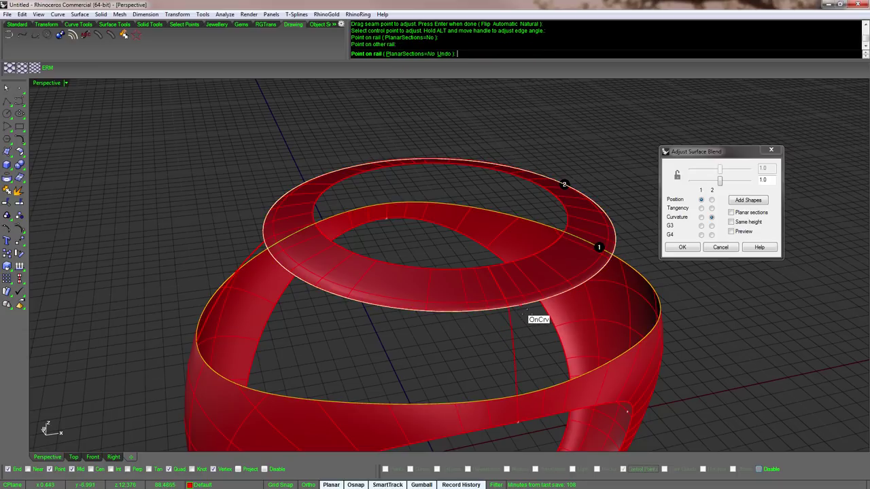
# - Add two more blend shapes, one at the end opposite the seam and one at the middle of the remaining long side
pyautogui.moveTo(516, 311)
pyautogui.mouseDown(button='right')
pyautogui.moveTo(554, 326)
pyautogui.moveTo(524, 309)
pyautogui.mouseUp(button='right')
pyautogui.click(525, 302)
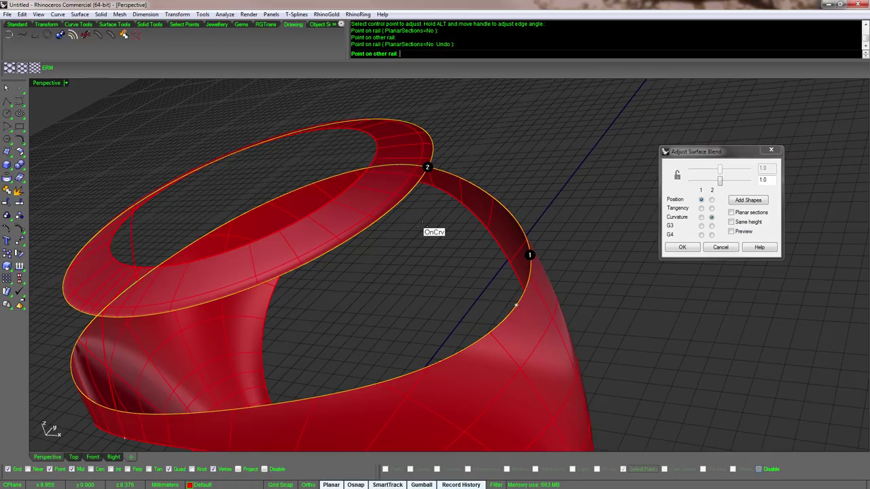
pyautogui.click(410, 198)
pyautogui.moveTo(410, 199); pyautogui.dragTo(544, 221, button='right')
pyautogui.click(532, 197)
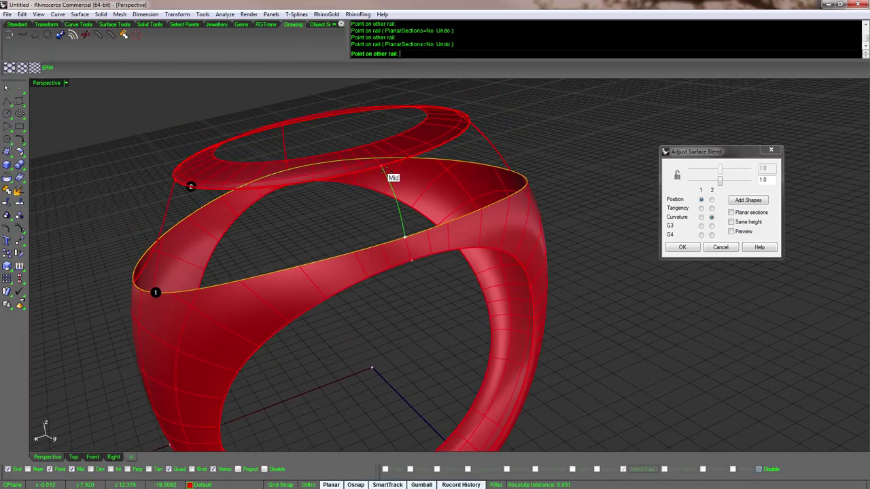
pyautogui.click(382, 167)
# - Set the blend continuity of edge 1, the ring body's edge, to Curvature
pyautogui.moveTo(399, 186); pyautogui.dragTo(726, 230, button='right')
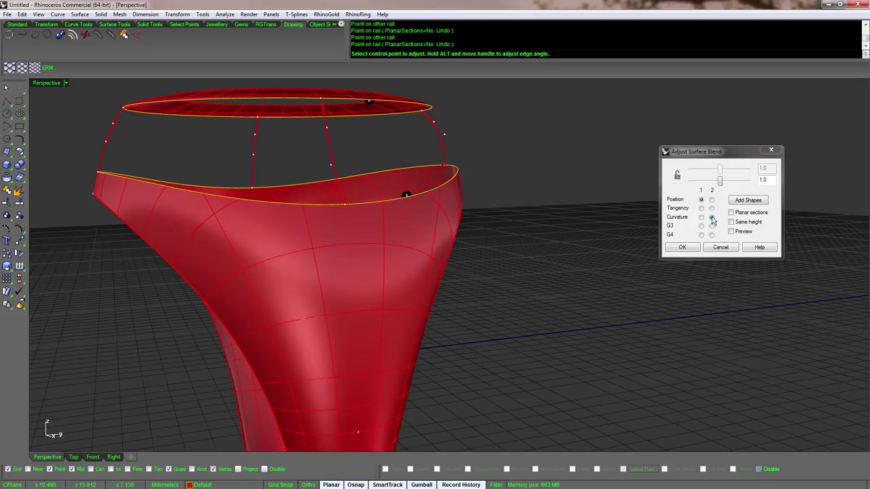
pyautogui.click(701, 217)
pyautogui.moveTo(588, 236); pyautogui.dragTo(588, 234, button='right')
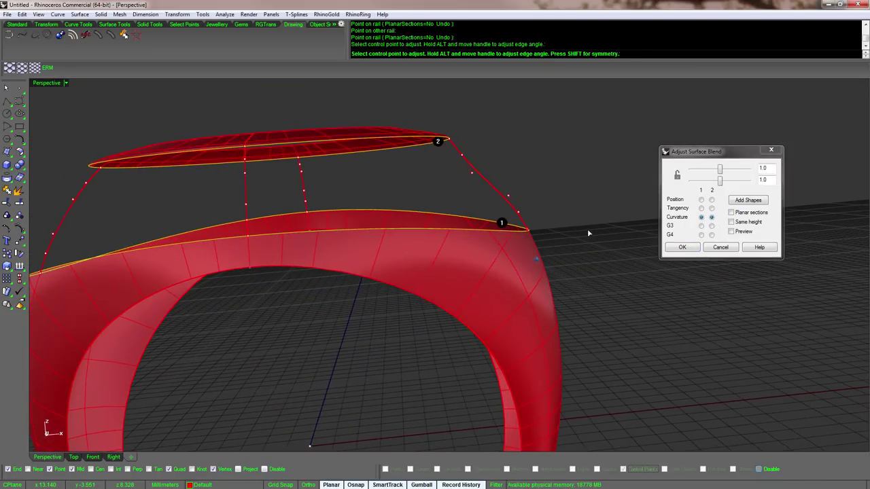
pyautogui.scroll(-2, 570, 248)
# - In the Front view, shorten the upper handle of the left end shape by moving it closer to the head's edge
pyautogui.middleClick(570, 248)
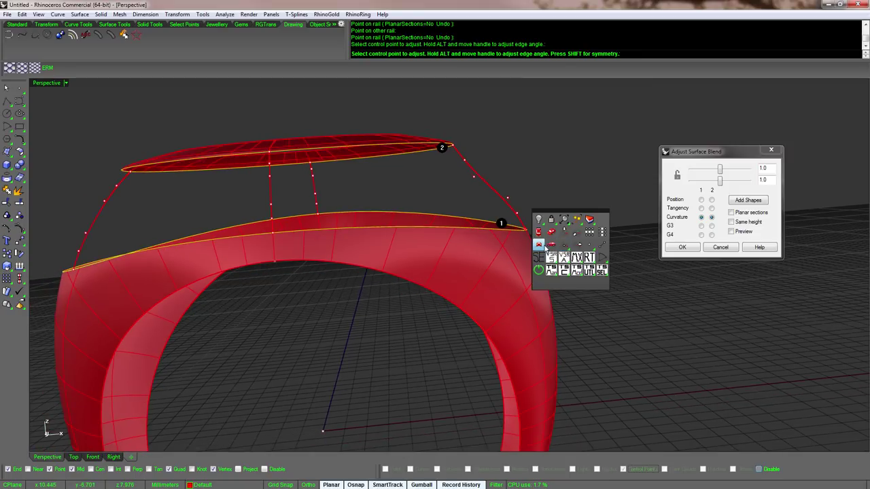
pyautogui.click(544, 250)
pyautogui.click(544, 252)
pyautogui.moveTo(563, 202); pyautogui.dragTo(514, 255, button='right')
pyautogui.scroll(2, 514, 255)
pyautogui.scroll(5, 524, 238)
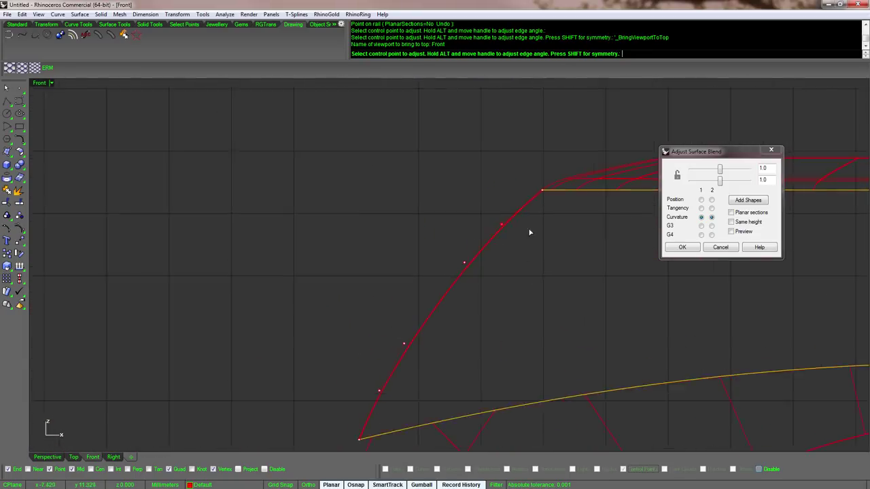
pyautogui.scroll(1, 467, 232)
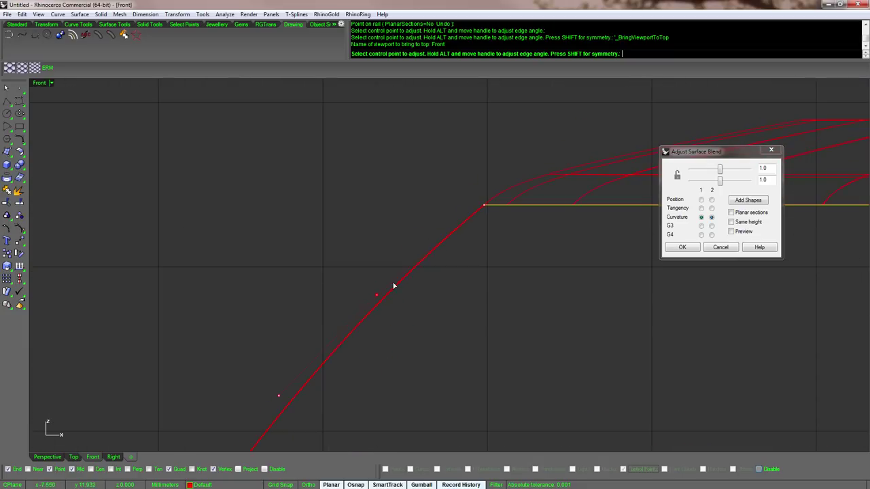
pyautogui.click(378, 298)
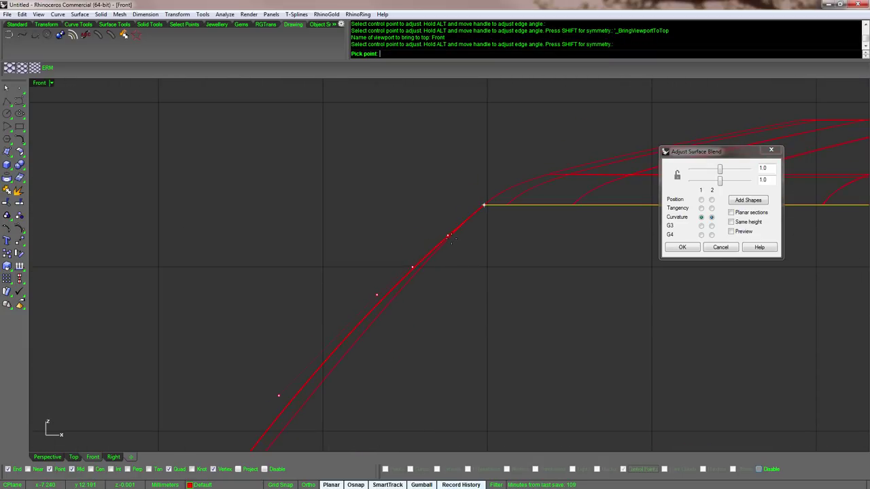
pyautogui.click(447, 236)
pyautogui.scroll(-4, 436, 270)
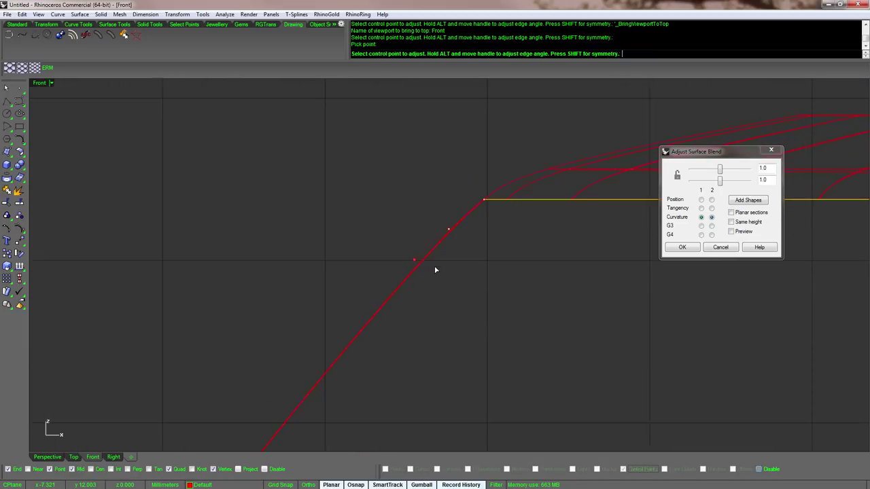
# - Adjust the lower handle of the left end shape, lengthening it upward to give a rounder profile
pyautogui.click(401, 290)
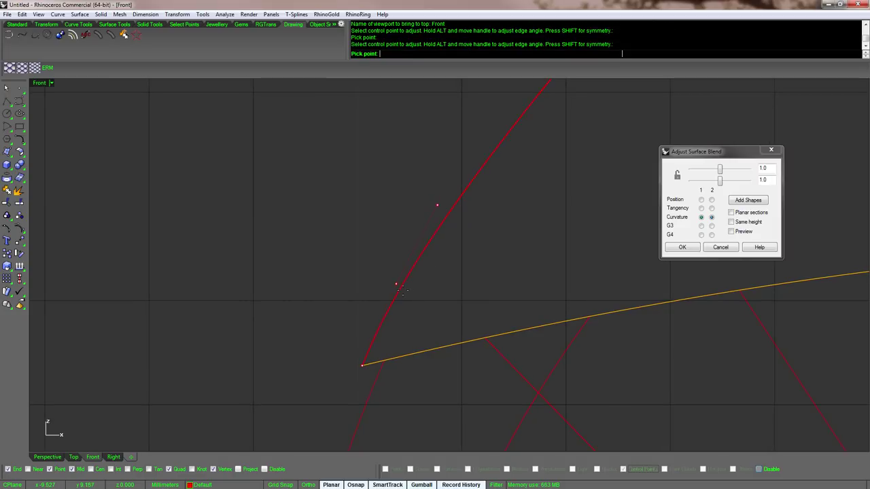
pyautogui.click(381, 325)
pyautogui.scroll(-2, 382, 317)
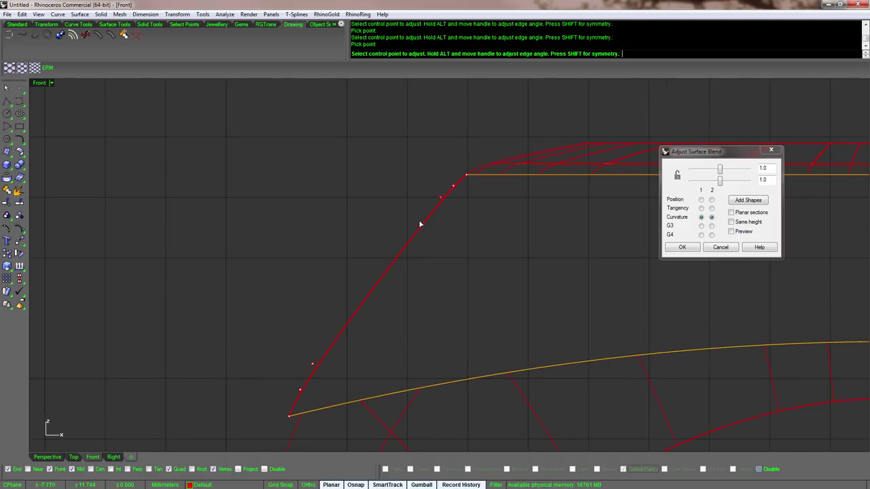
pyautogui.click(300, 389)
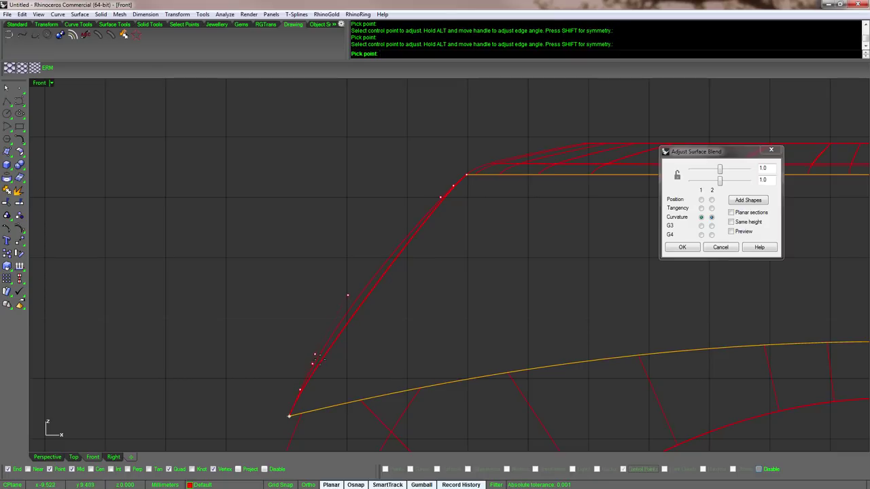
pyautogui.click(315, 354)
pyautogui.moveTo(480, 315); pyautogui.dragTo(484, 291, button='right')
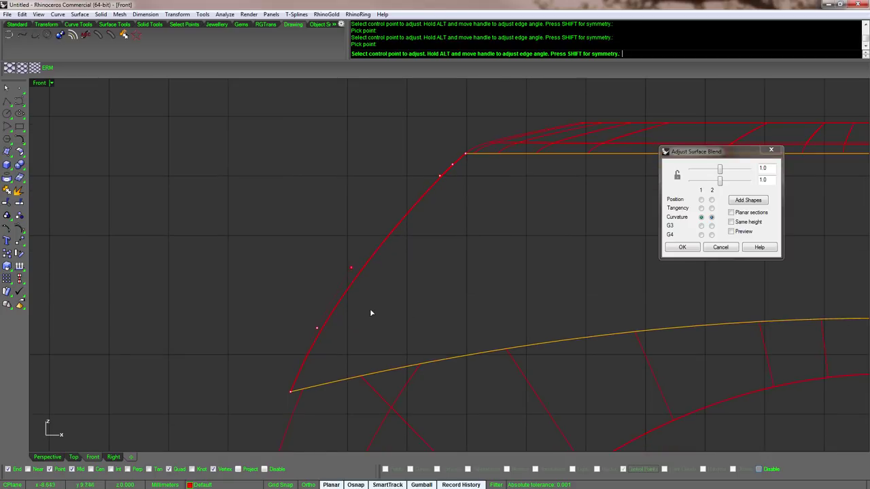
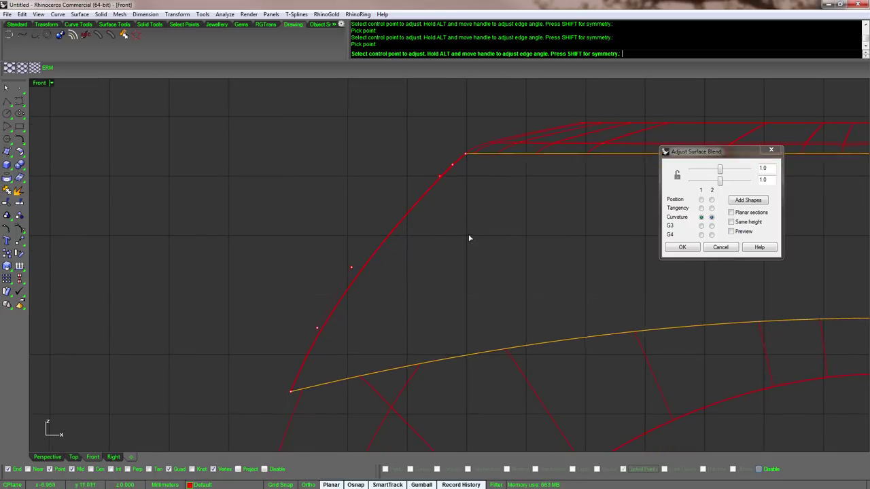
# - Lengthen the left end shape's upper handle slightly down along the profile
pyautogui.scroll(-1, 468, 237)
pyautogui.scroll(1, 446, 226)
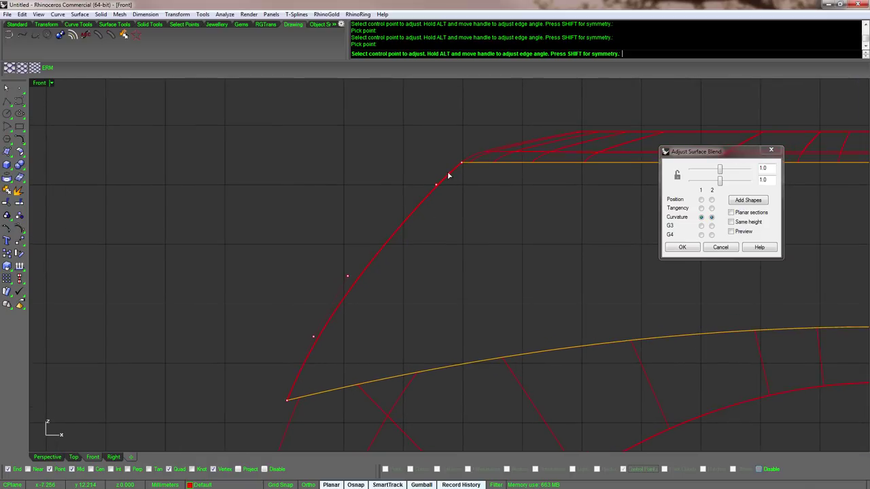
pyautogui.click(438, 182)
pyautogui.click(425, 204)
pyautogui.scroll(-5, 495, 212)
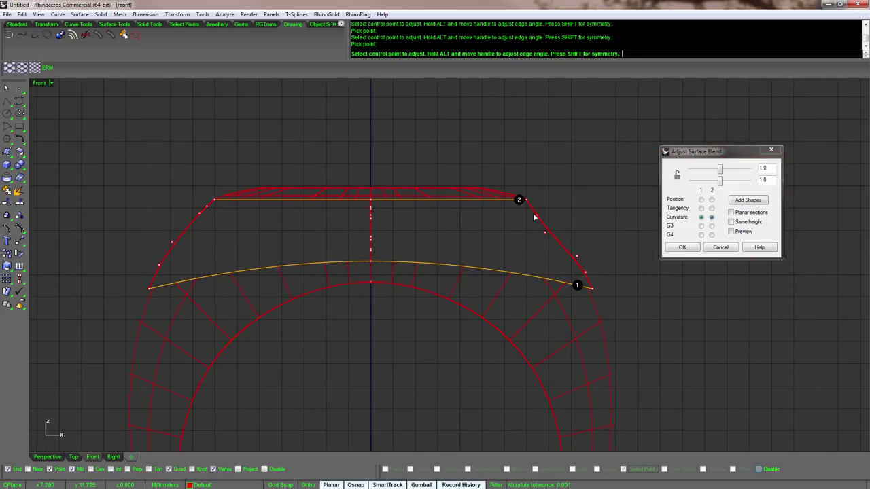
# - Shorten the right end shape's upper handle, and lengthen and fine-tune its lower handle to match the left end's curve
pyautogui.click(544, 224)
pyautogui.click(535, 212)
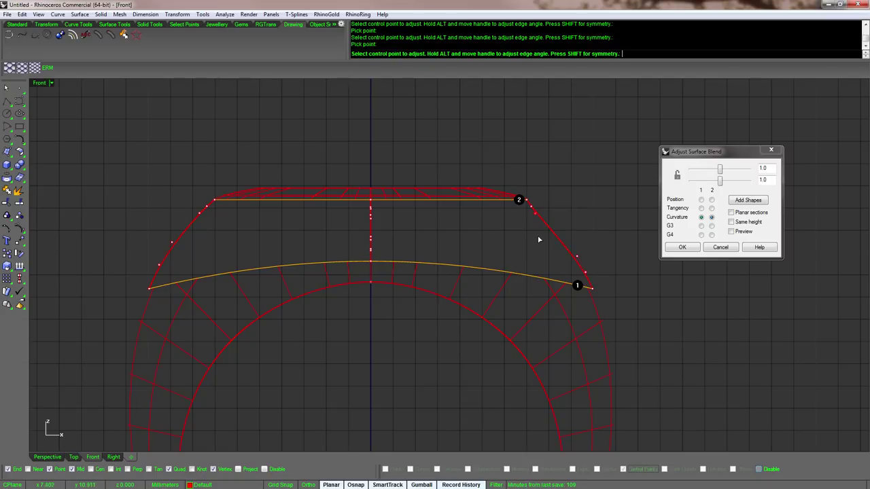
pyautogui.click(585, 273)
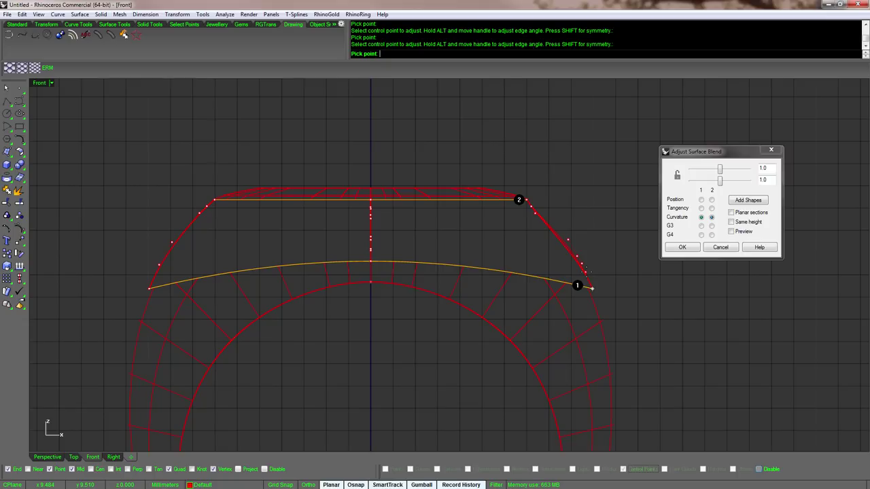
pyautogui.click(580, 266)
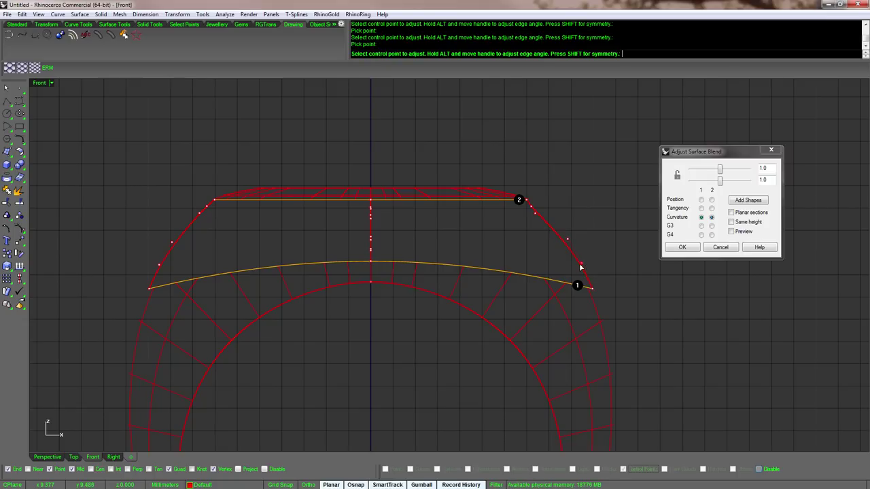
pyautogui.click(568, 243)
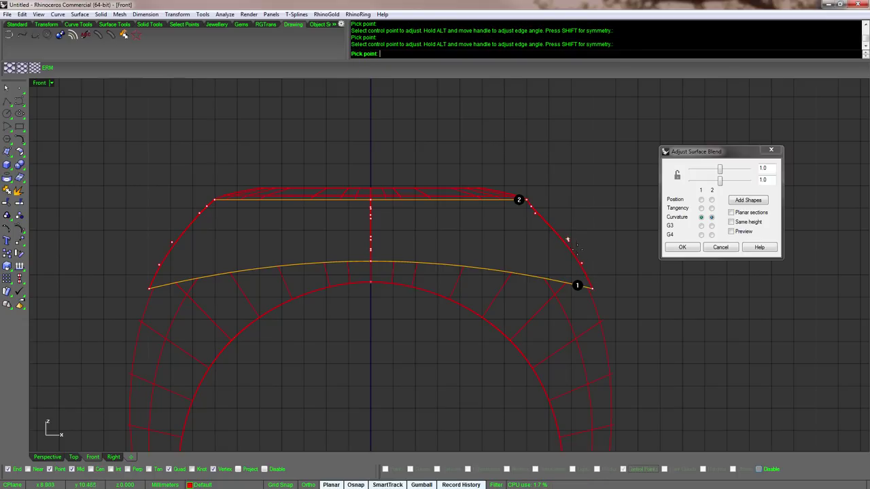
pyautogui.click(569, 240)
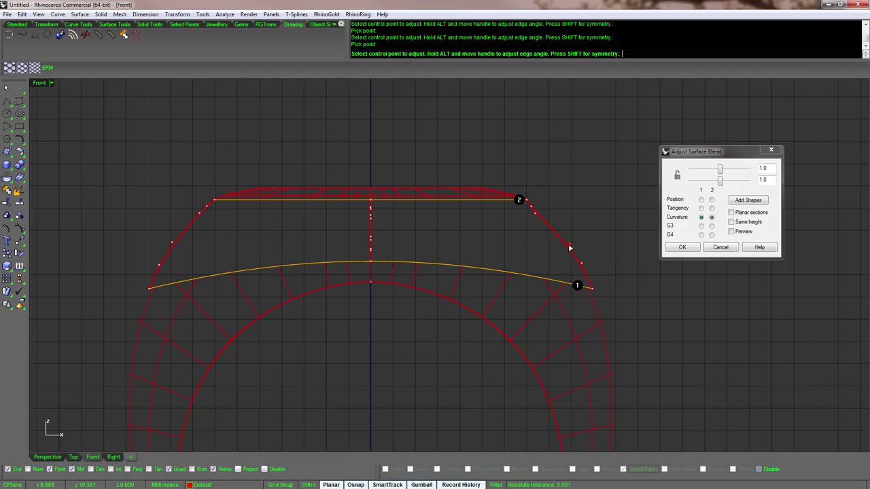
pyautogui.click(570, 245)
pyautogui.click(569, 246)
# - Move the right end shape's upper handle progressively closer to the head's edge in the Front view
pyautogui.scroll(1, 335, 236)
pyautogui.scroll(6, 335, 236)
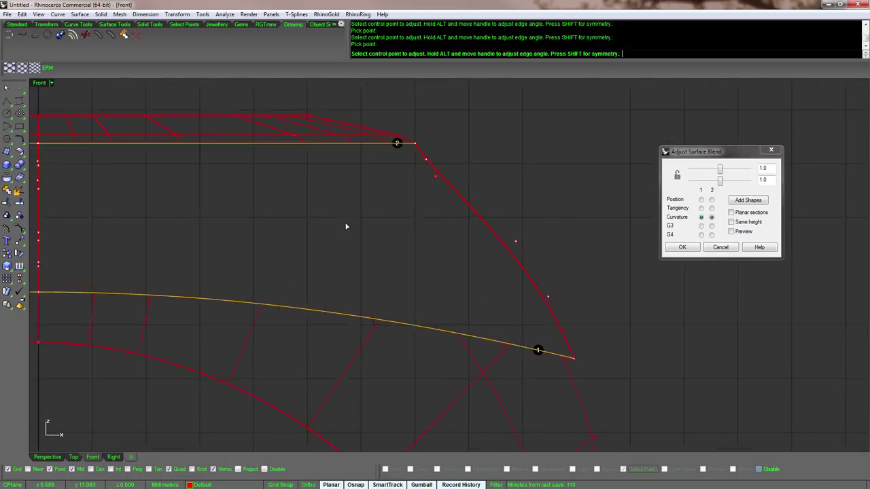
pyautogui.scroll(2, 429, 255)
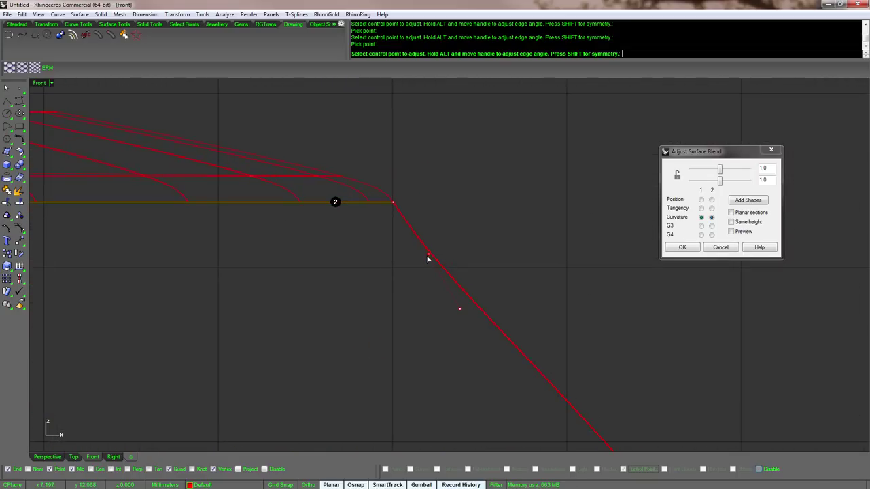
pyautogui.click(429, 257)
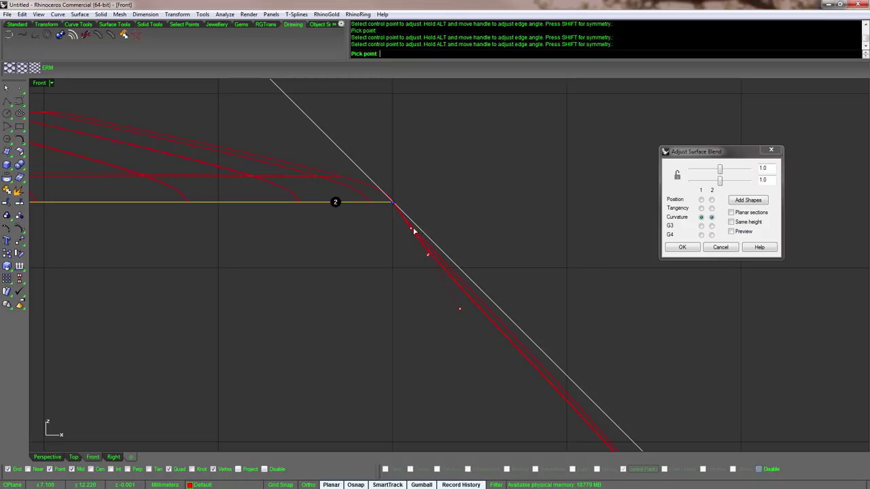
pyautogui.click(413, 231)
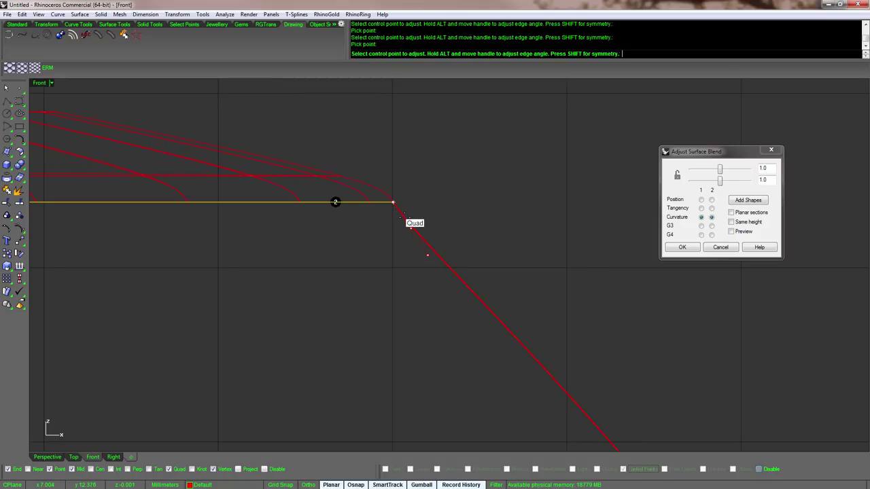
pyautogui.scroll(1, 391, 276)
pyautogui.scroll(2, 408, 173)
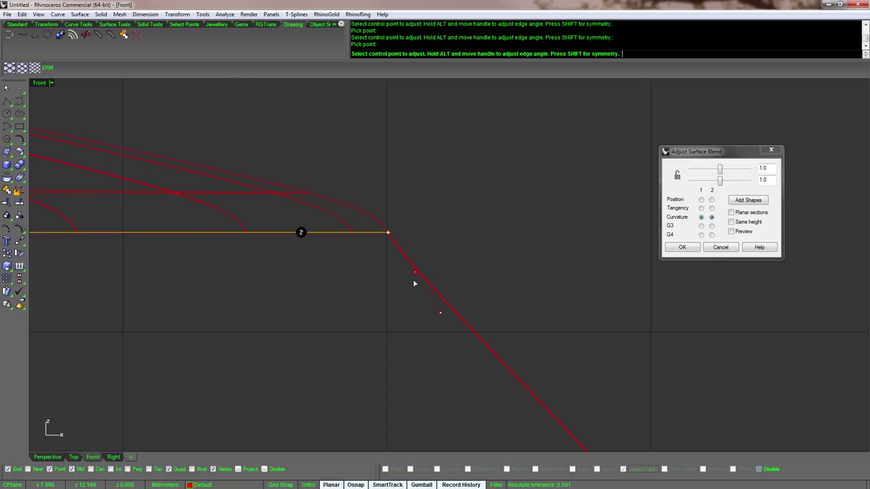
pyautogui.moveTo(415, 273); pyautogui.dragTo(401, 259)
pyautogui.scroll(-2, 404, 285)
pyautogui.moveTo(402, 285); pyautogui.dragTo(409, 208, button='right')
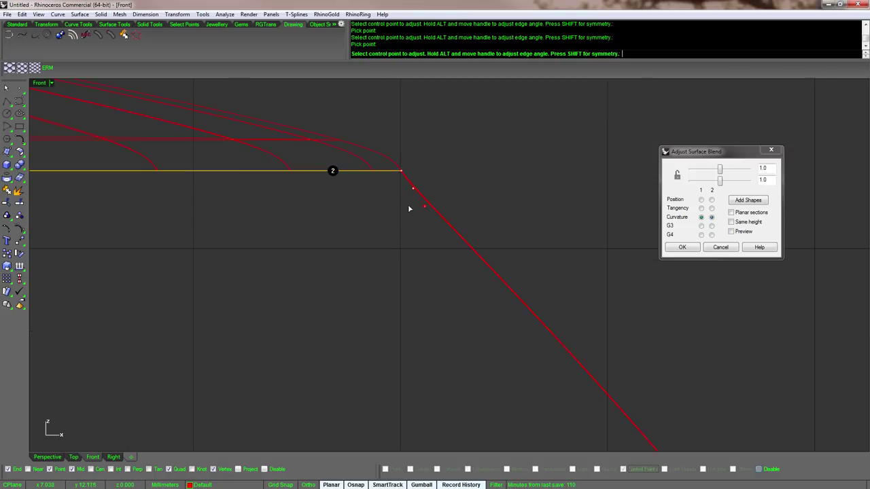
pyautogui.scroll(-3, 405, 211)
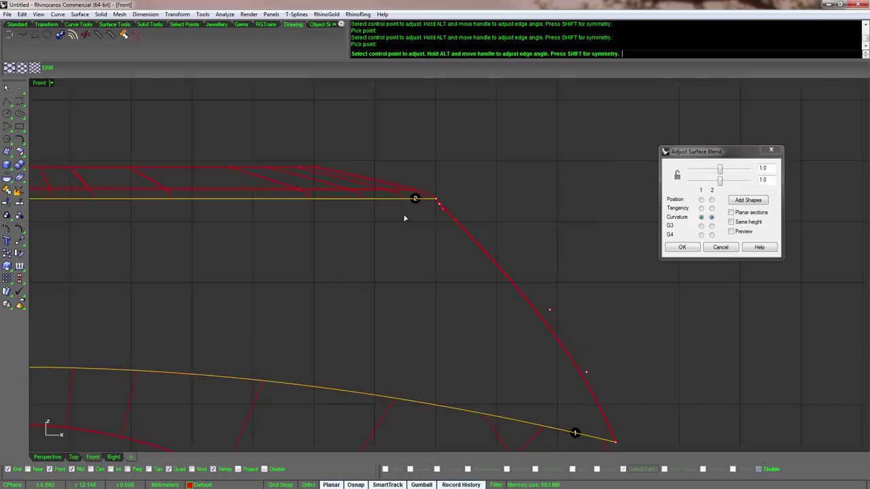
pyautogui.scroll(2, 436, 243)
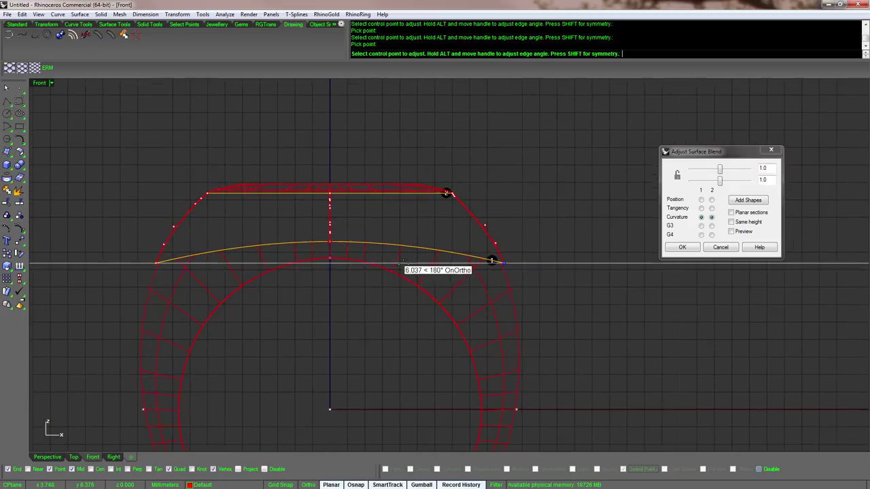
pyautogui.scroll(1, 519, 311)
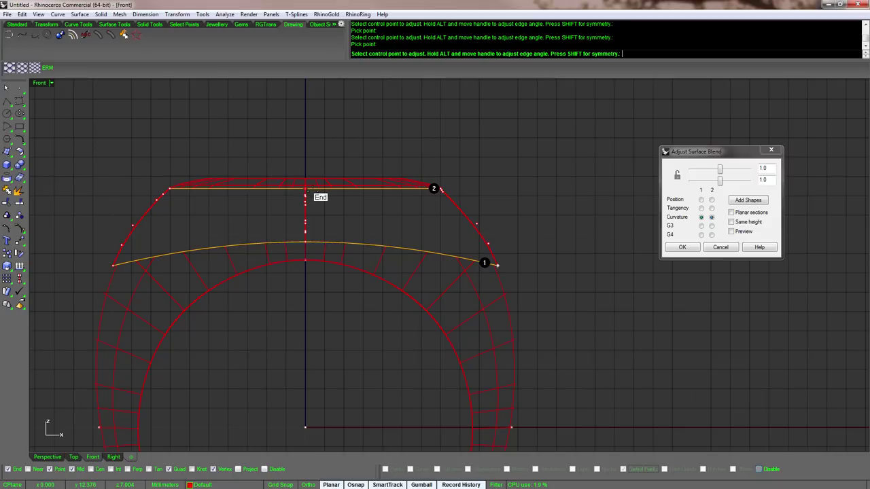
# - Cancel the surface blend and delete the head's sweep surface in the Perspective view
pyautogui.click(724, 249)
pyautogui.scroll(-2, 547, 221)
pyautogui.middleClick(547, 220)
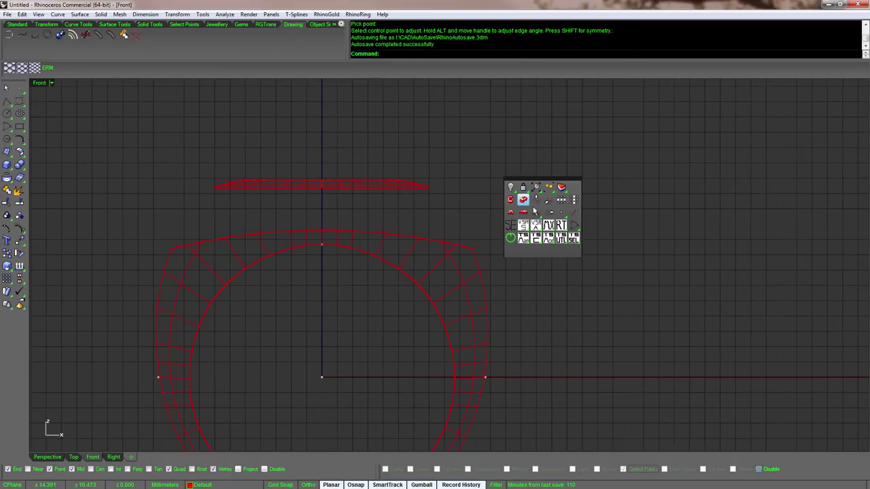
pyautogui.click(525, 202)
pyautogui.moveTo(531, 208); pyautogui.dragTo(521, 197, button='right')
pyautogui.click(469, 141)
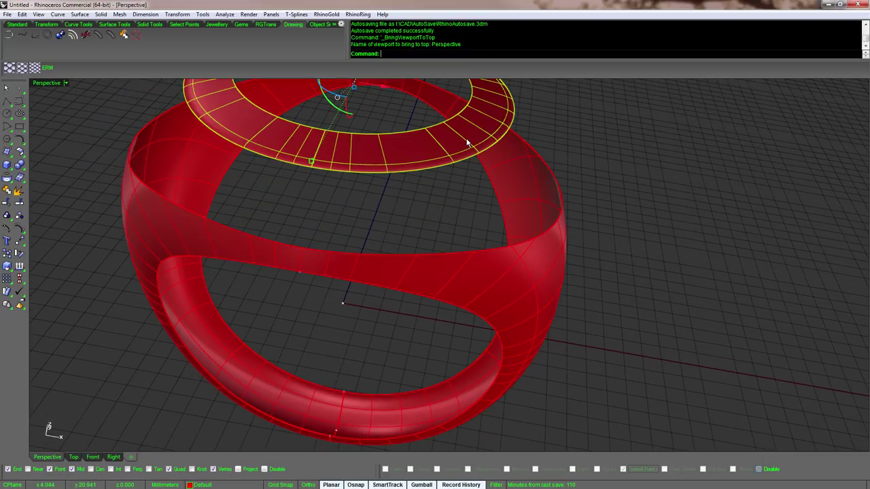
pyautogui.scroll(-2, 467, 143)
pyautogui.press('Delete')
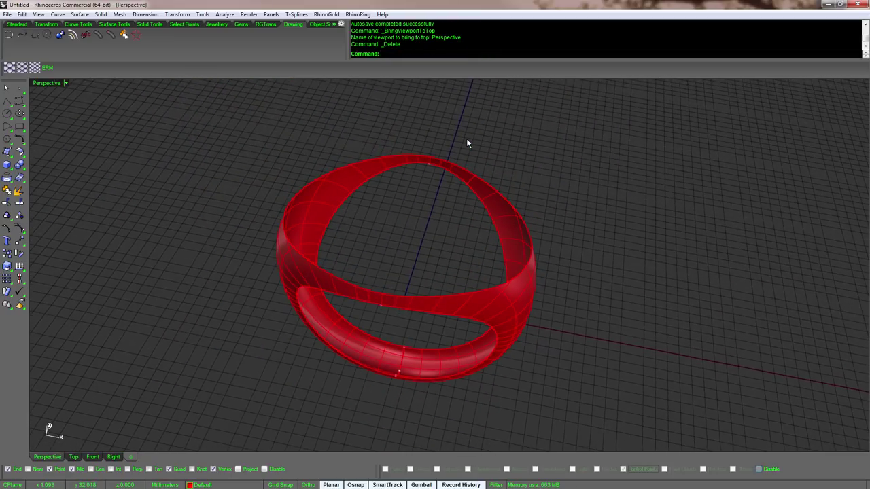
# - Show the hidden objects, and undo back through the head's two-rail sweep and the mirroring of its section curves
pyautogui.middleClick(476, 124)
pyautogui.rightClick(479, 129)
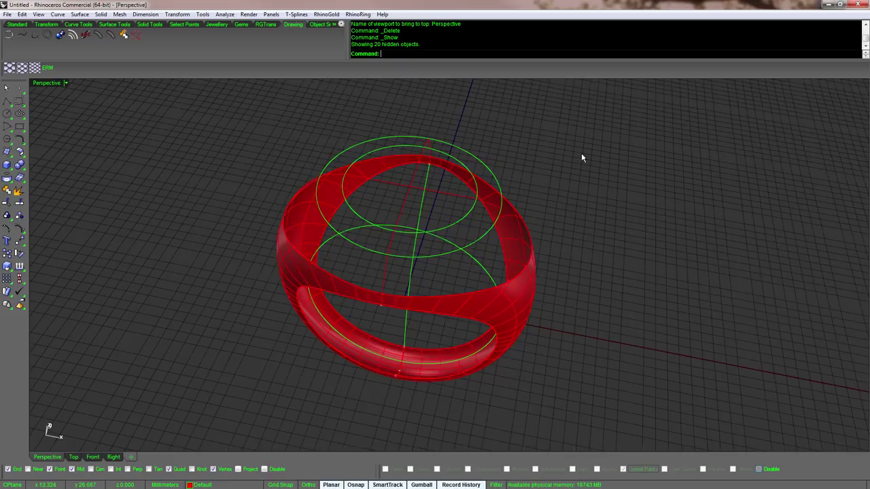
pyautogui.moveTo(581, 155); pyautogui.dragTo(526, 221, button='right')
pyautogui.scroll(2, 583, 155)
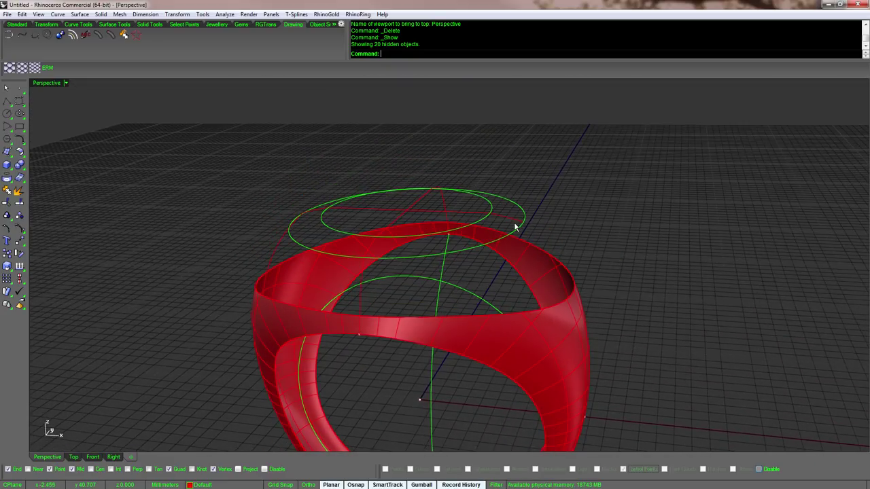
pyautogui.click(515, 226)
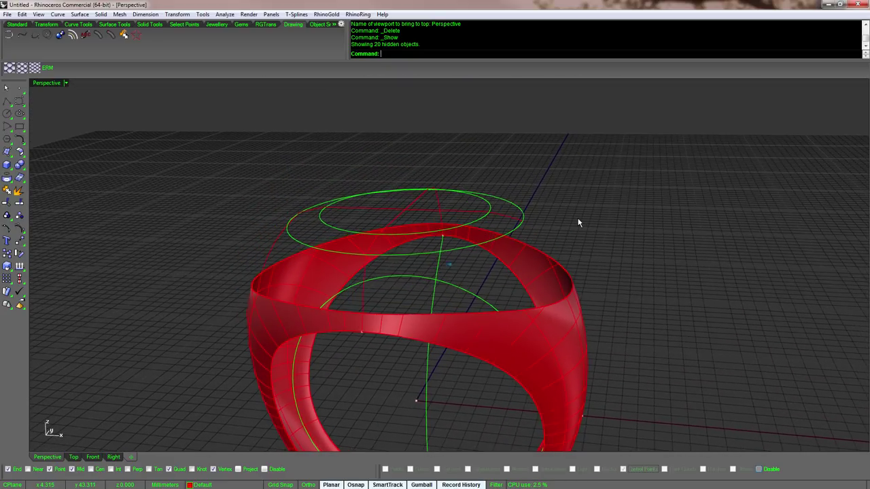
pyautogui.hotkey('ctrl', 'z')
pyautogui.hotkey('ctrl', 'z')
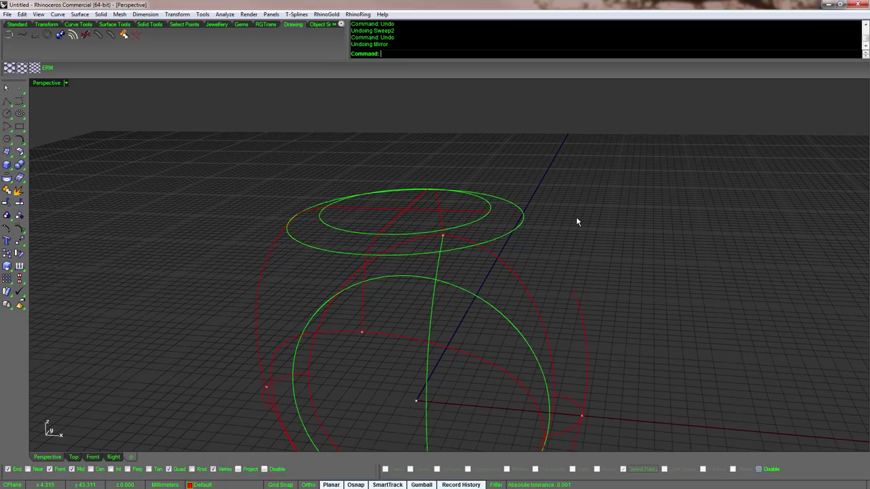
# - Mirror the head's back cross-section curve to the front, with the mirror plane starting at 0 and running along the X axis
pyautogui.press('Down')
pyautogui.press('Down')
pyautogui.press('Down')
pyautogui.press('Down')
pyautogui.press('Down')
pyautogui.press('Down')
pyautogui.press('Down')
pyautogui.press('Down')
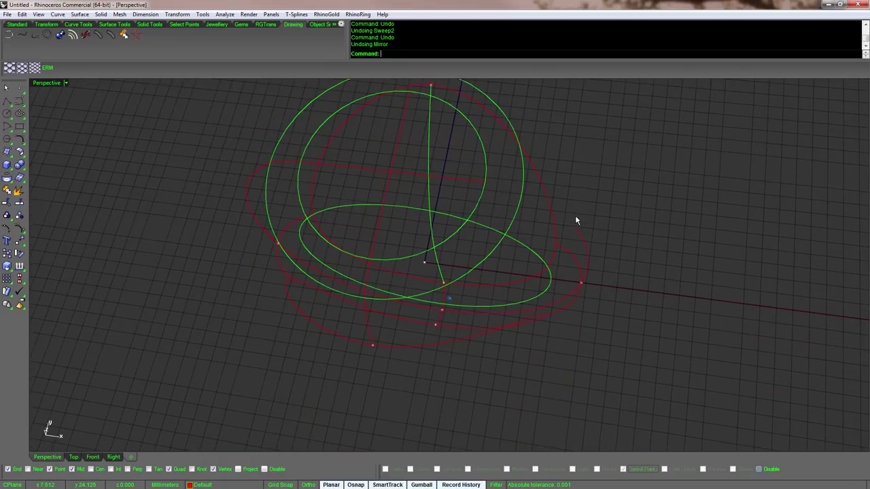
pyautogui.moveTo(500, 241); pyautogui.dragTo(465, 197, button='right')
pyautogui.click(450, 155)
pyautogui.scroll(-2, 451, 157)
pyautogui.moveTo(454, 160); pyautogui.dragTo(560, 213, button='right')
pyautogui.write('mi')
pyautogui.press('Return')
pyautogui.write('0')
pyautogui.press('Return')
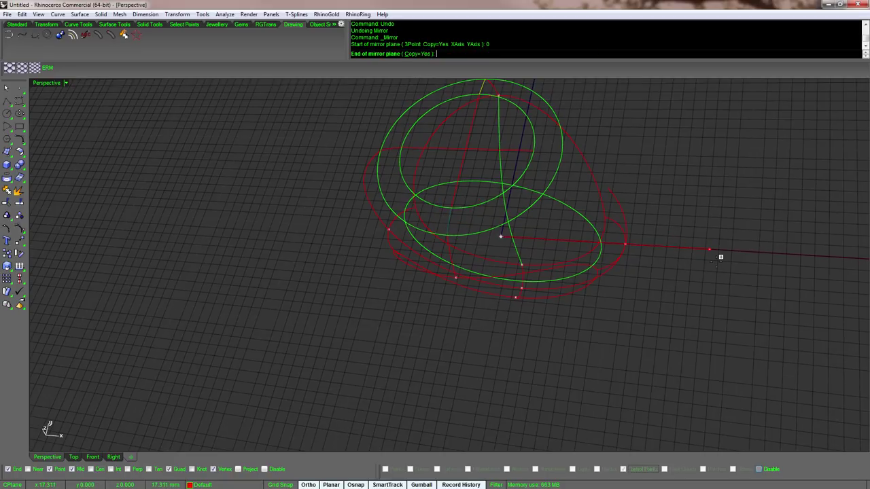
pyautogui.write('0')
pyautogui.press('Return')
pyautogui.click(710, 253)
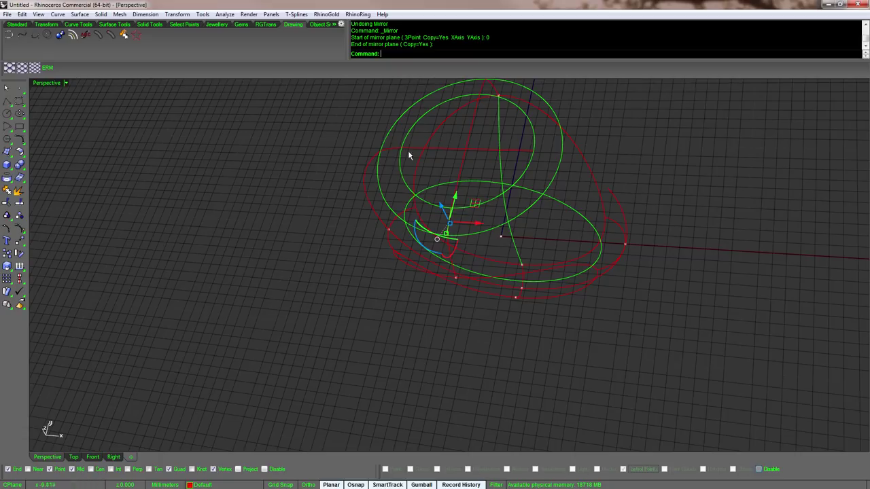
# - Mirror the head's left cross-section curve to the opposite side, with the mirror plane starting at 0 and running along the Y axis
pyautogui.moveTo(391, 157); pyautogui.dragTo(542, 167, button='right')
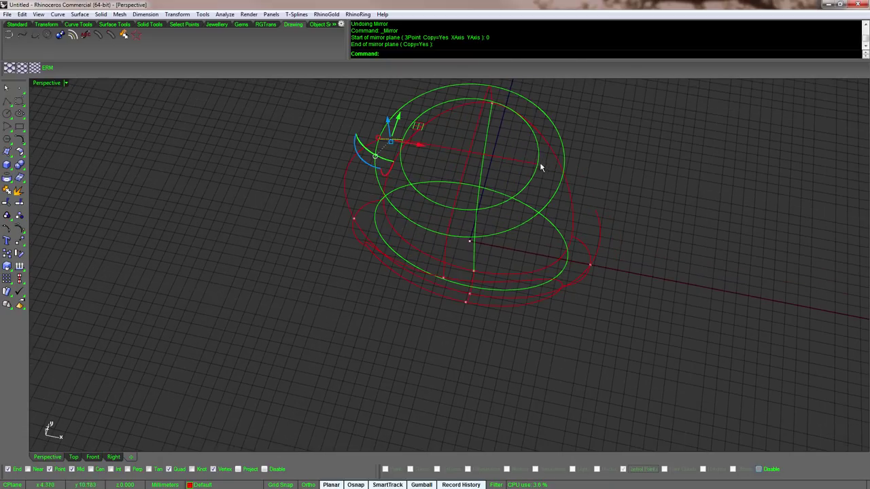
pyautogui.press('Return')
pyautogui.write('0')
pyautogui.press('Return')
pyautogui.keyDown('shift'); pyautogui.click(503, 134); pyautogui.keyUp('shift')
pyautogui.click(605, 163)
# - Show the hidden ring body surface again
pyautogui.moveTo(607, 164); pyautogui.dragTo(609, 157, button='right')
pyautogui.middleClick(608, 165)
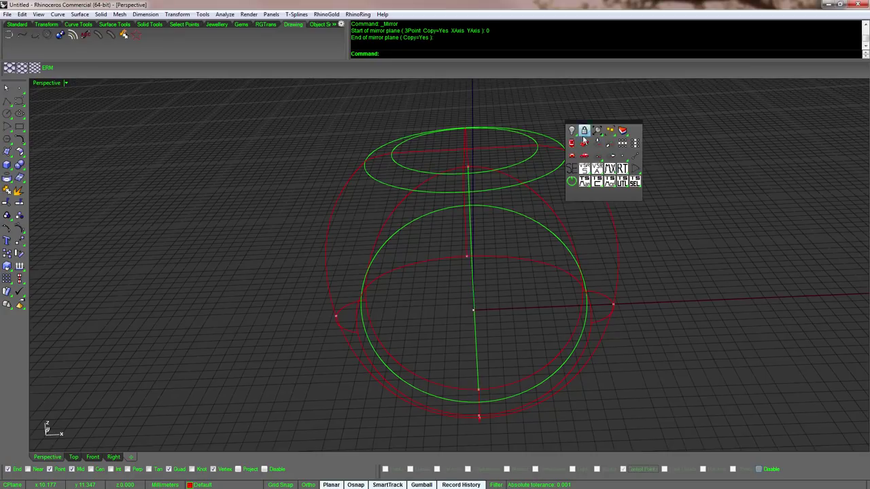
pyautogui.click(575, 131)
pyautogui.moveTo(574, 131); pyautogui.dragTo(601, 154, button='right')
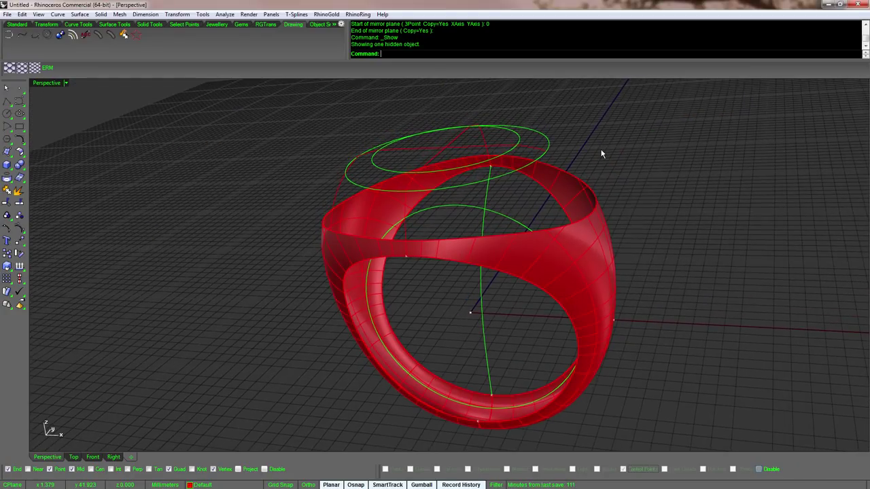
# - Create a closed Sweep2 surface along the head's inner and outer ellipses using the four cross-section curves, without simplification
pyautogui.press('Return')
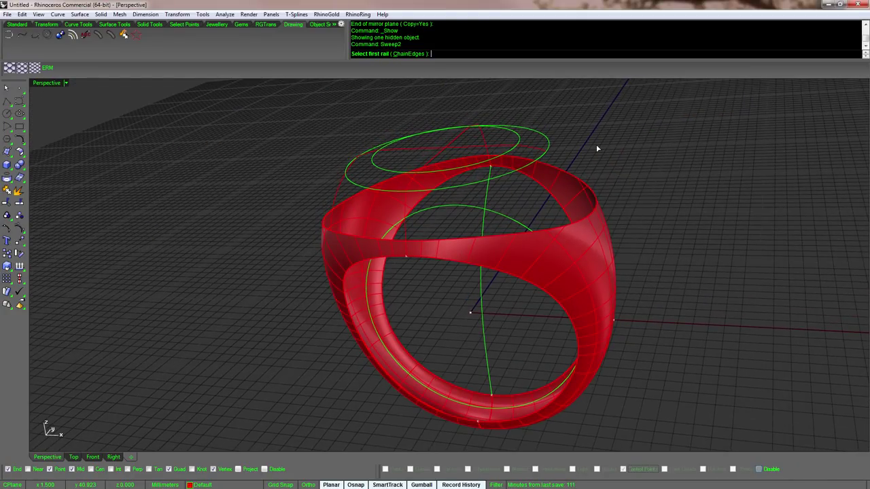
pyautogui.click(516, 136)
pyautogui.click(540, 134)
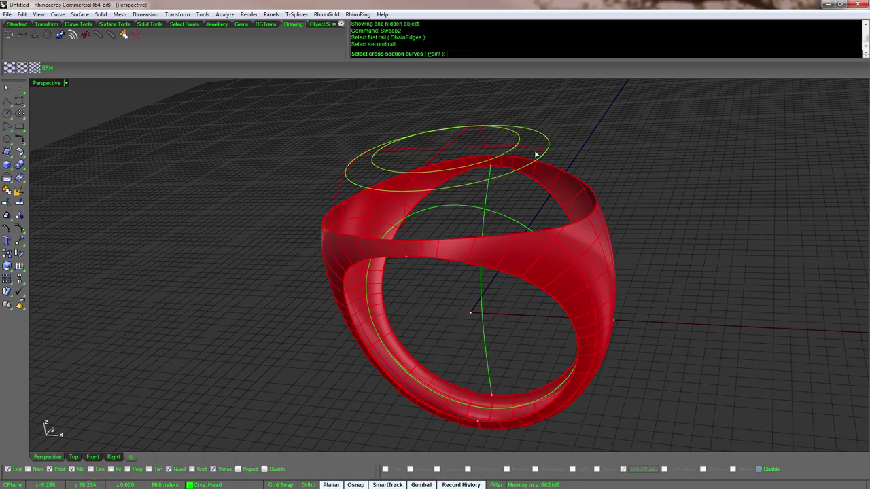
pyautogui.moveTo(536, 154); pyautogui.dragTo(534, 154, button='right')
pyautogui.click(529, 149)
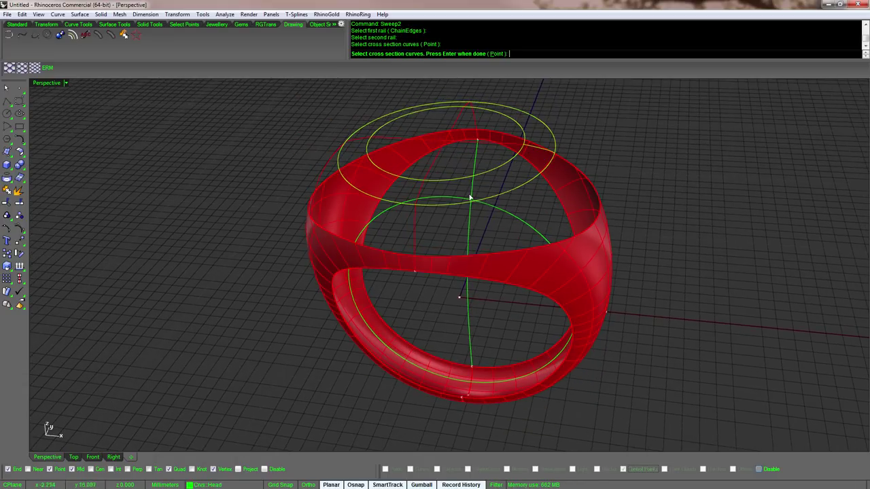
pyautogui.click(424, 187)
pyautogui.click(365, 140)
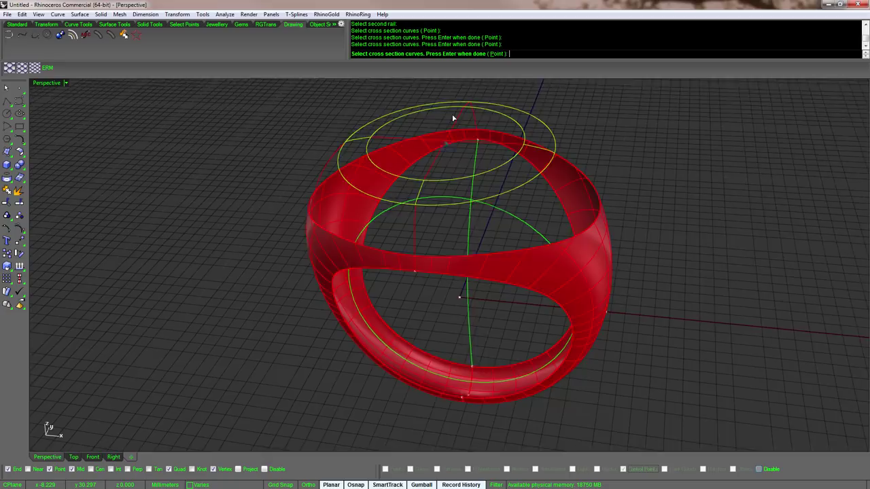
pyautogui.moveTo(453, 116); pyautogui.dragTo(469, 121, button='right')
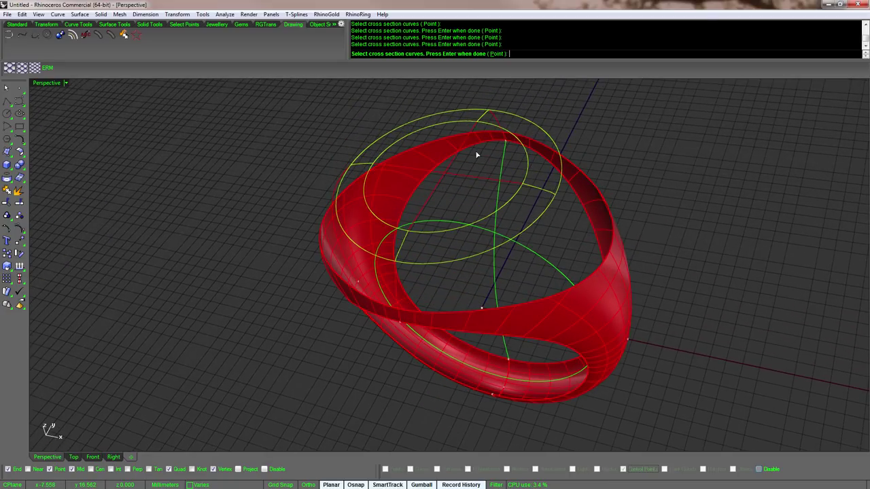
pyautogui.press('Return')
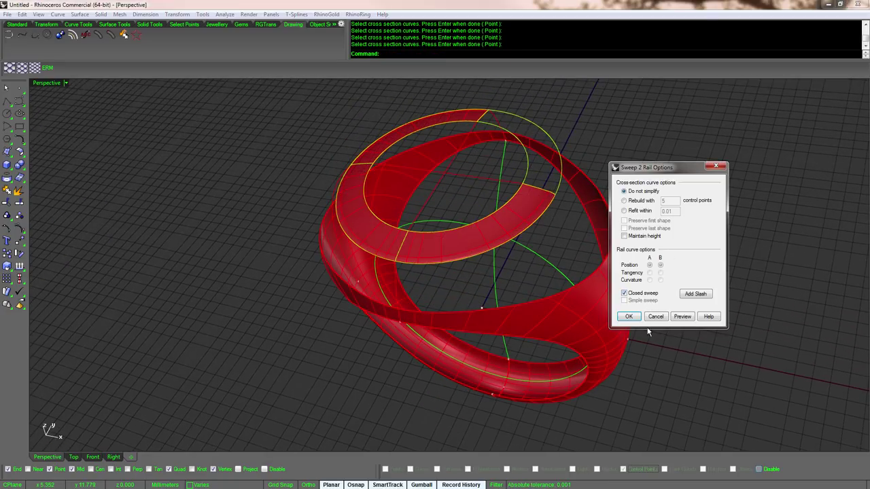
pyautogui.click(629, 317)
# - Select all curves and hide them, leaving only the ring body and head surfaces
pyautogui.moveTo(641, 324); pyautogui.dragTo(639, 224, button='right')
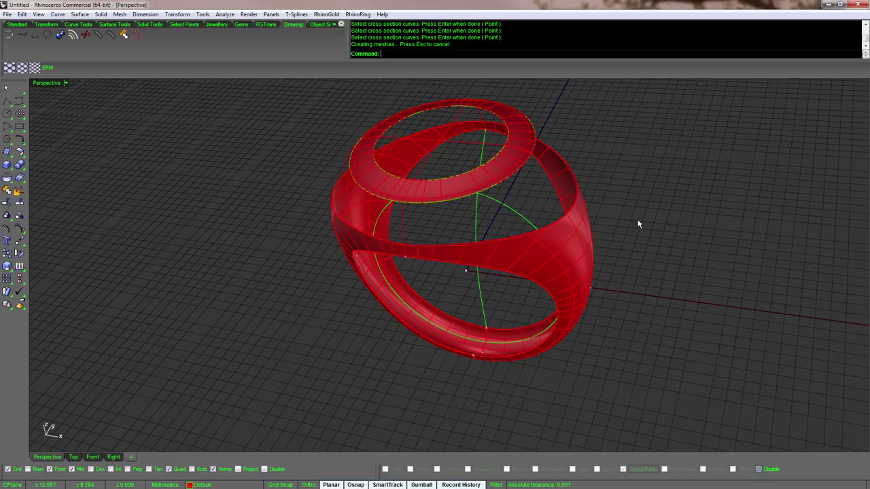
pyautogui.press('Return')
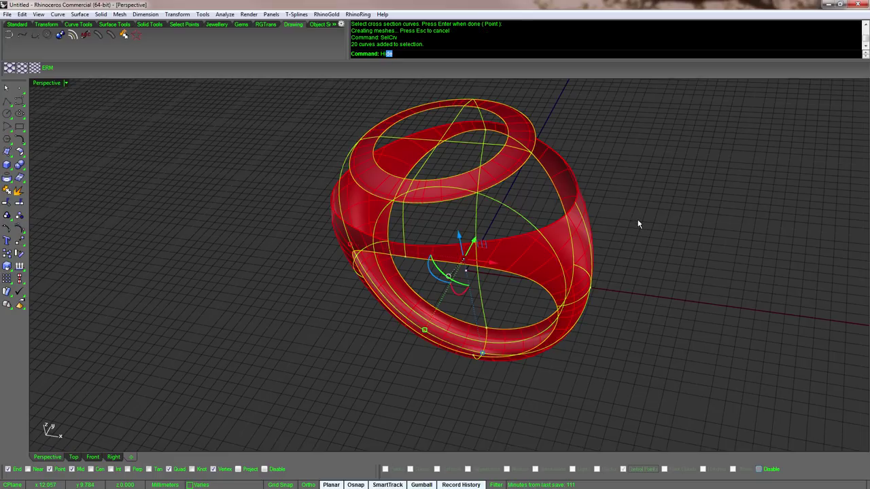
pyautogui.press('Return')
pyautogui.moveTo(638, 221); pyautogui.dragTo(621, 211, button='right')
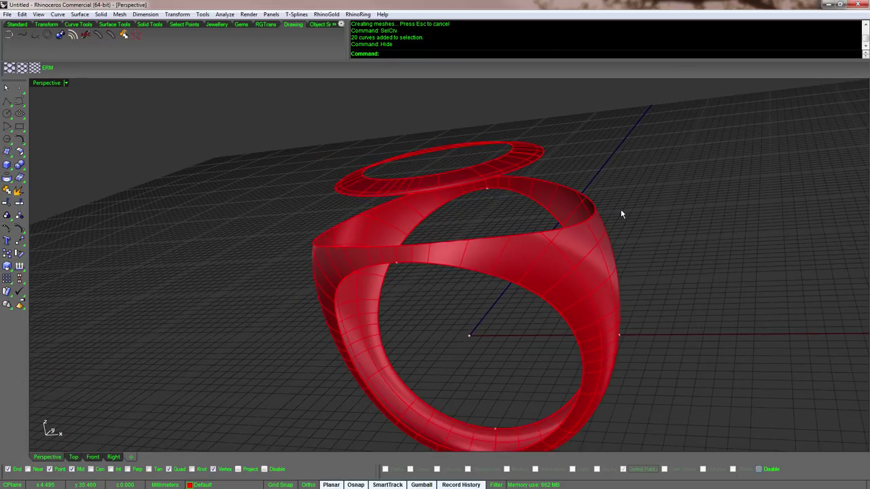
pyautogui.write('BlendSrf')
pyautogui.press('Return')
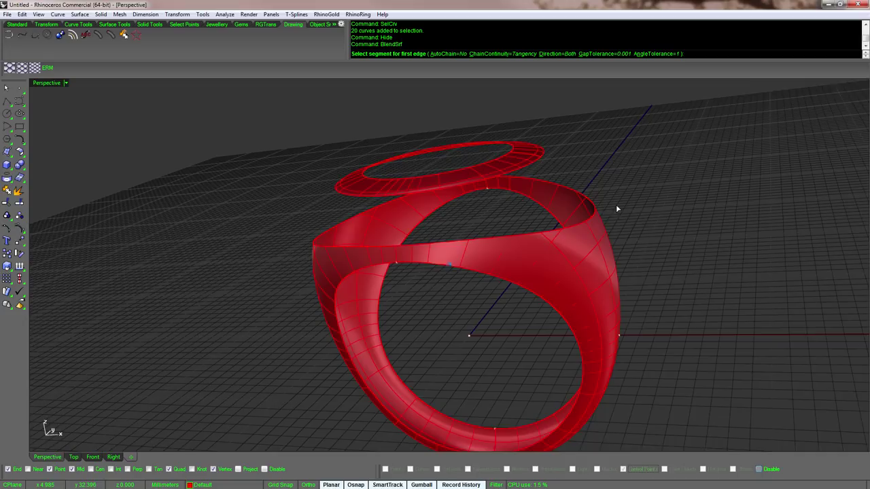
pyautogui.moveTo(617, 208); pyautogui.dragTo(592, 219, button='right')
pyautogui.click(579, 222)
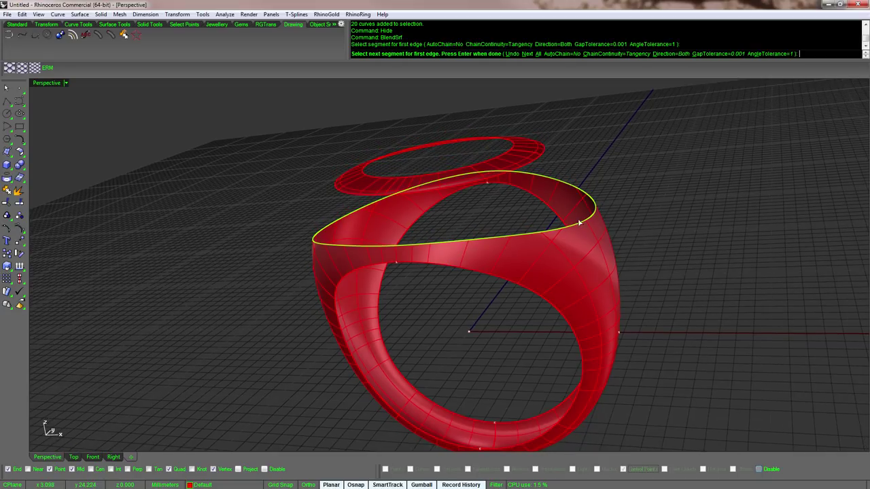
pyautogui.click(535, 162)
pyautogui.press('Return')
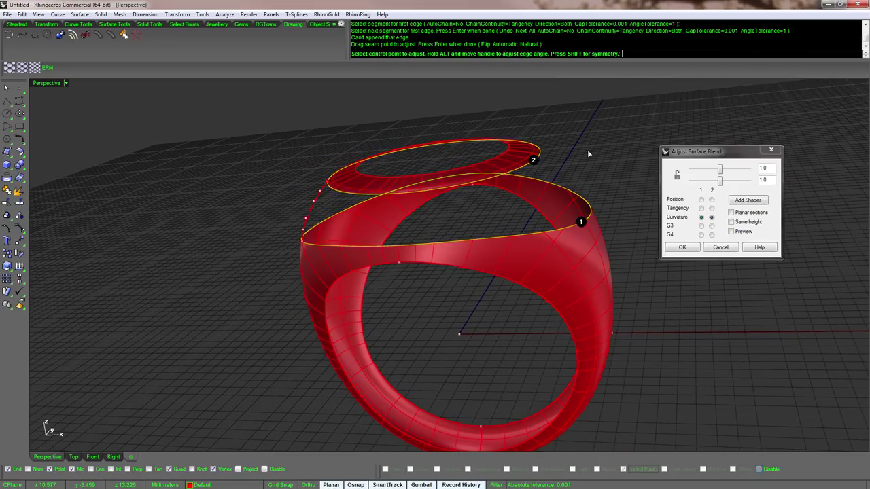
pyautogui.moveTo(589, 151); pyautogui.dragTo(589, 153, button='right')
pyautogui.click(673, 250)
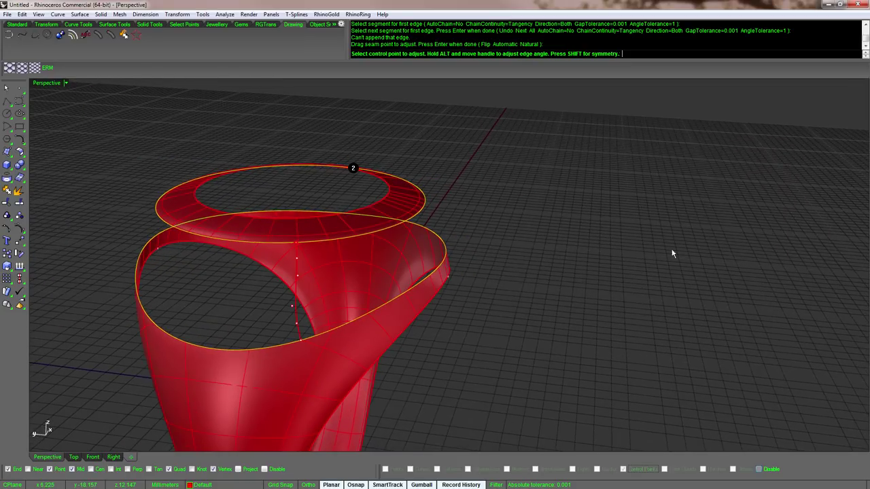
# - Start a surface blend from the ring body's upper edge to the head's outer edge, aligning both seam points at the negative-X side's quadrants
pyautogui.rightClick(559, 255)
pyautogui.click(442, 261)
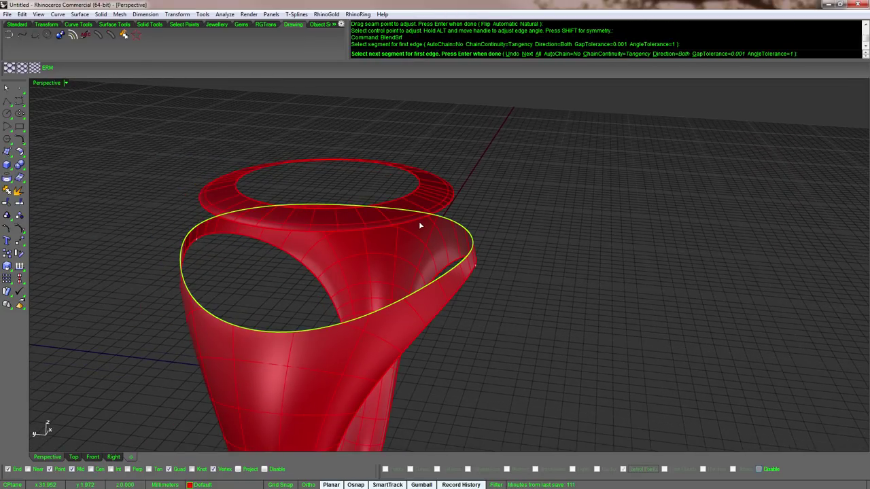
pyautogui.click(419, 225)
pyautogui.rightClick(419, 226)
pyautogui.moveTo(416, 232); pyautogui.dragTo(416, 233, button='right')
pyautogui.moveTo(374, 225); pyautogui.dragTo(334, 231)
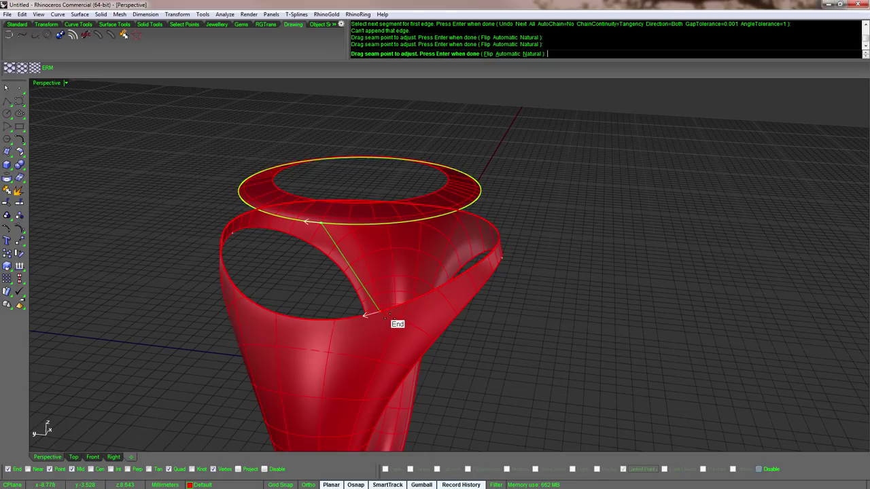
pyautogui.moveTo(384, 317); pyautogui.dragTo(306, 325)
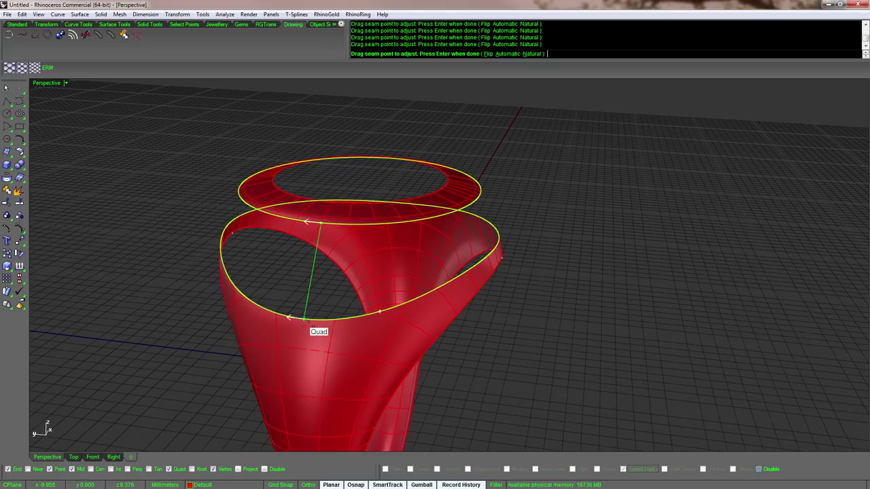
pyautogui.scroll(-1, 545, 272)
pyautogui.rightClick(546, 272)
pyautogui.moveTo(546, 272); pyautogui.dragTo(517, 275, button='right')
# - Add a blend shape at the middle of the front side, from the ring body's edge to the head's edge
pyautogui.click(742, 201)
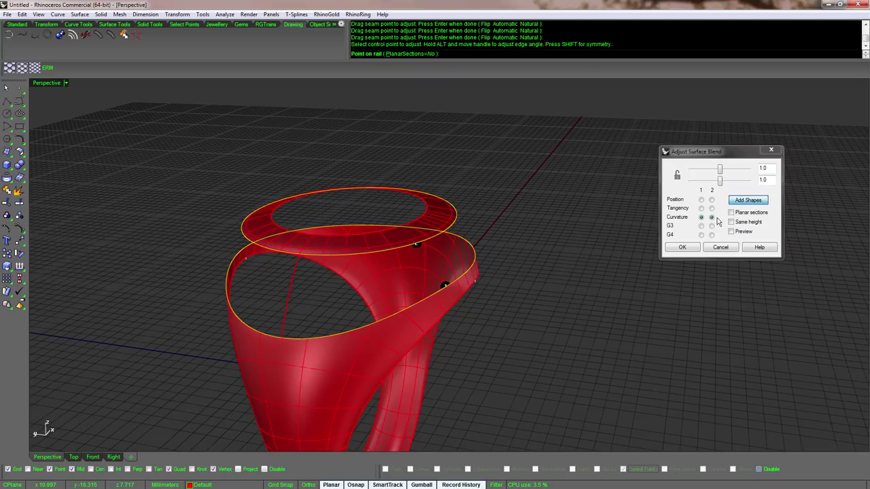
pyautogui.moveTo(686, 264); pyautogui.dragTo(605, 282, button='right')
pyautogui.scroll(4, 434, 316)
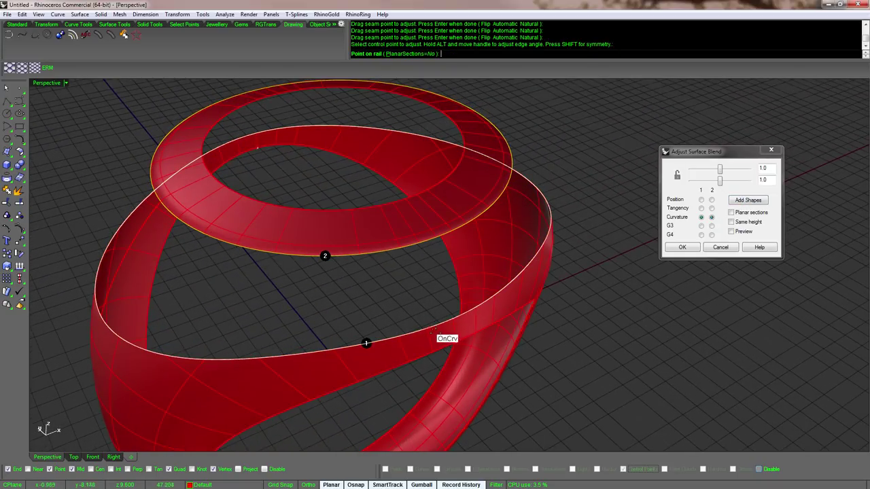
pyautogui.click(454, 319)
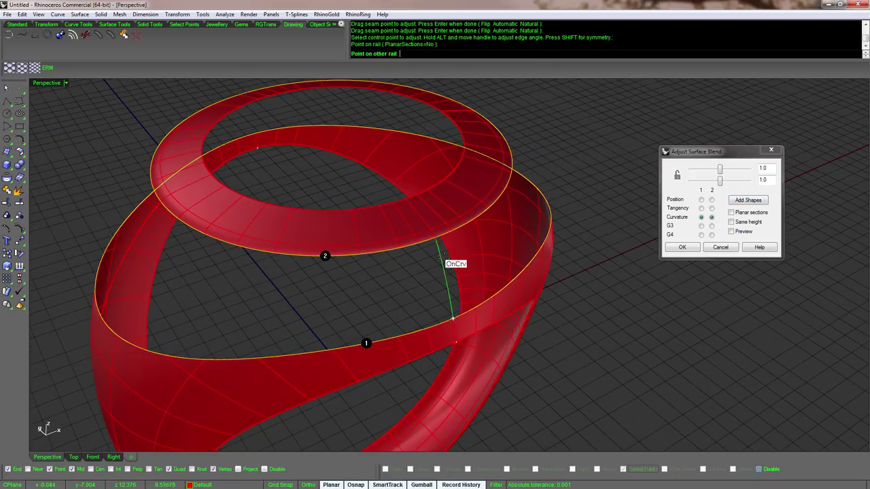
pyautogui.click(437, 238)
# - Add a blend shape at the positive-X end, joining the quadrant points of the body and head edges
pyautogui.scroll(-3, 482, 249)
pyautogui.moveTo(484, 250); pyautogui.dragTo(401, 228, button='right')
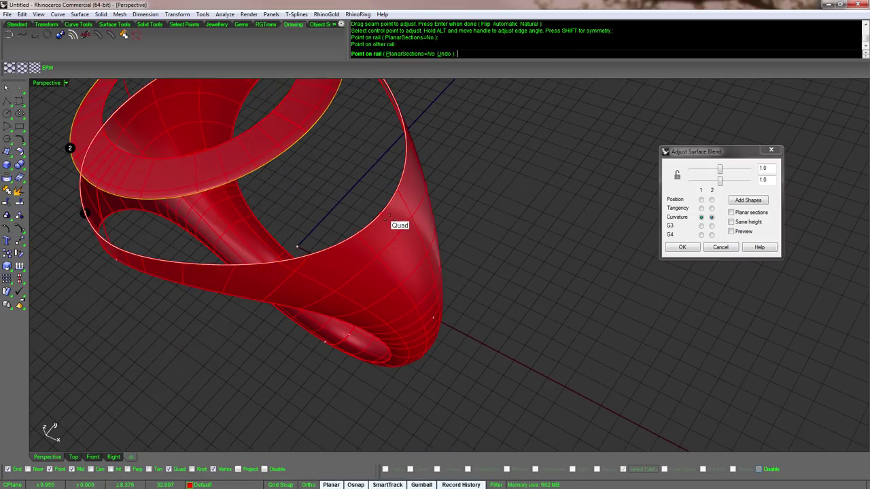
pyautogui.click(388, 216)
pyautogui.moveTo(332, 167); pyautogui.dragTo(322, 172, button='right')
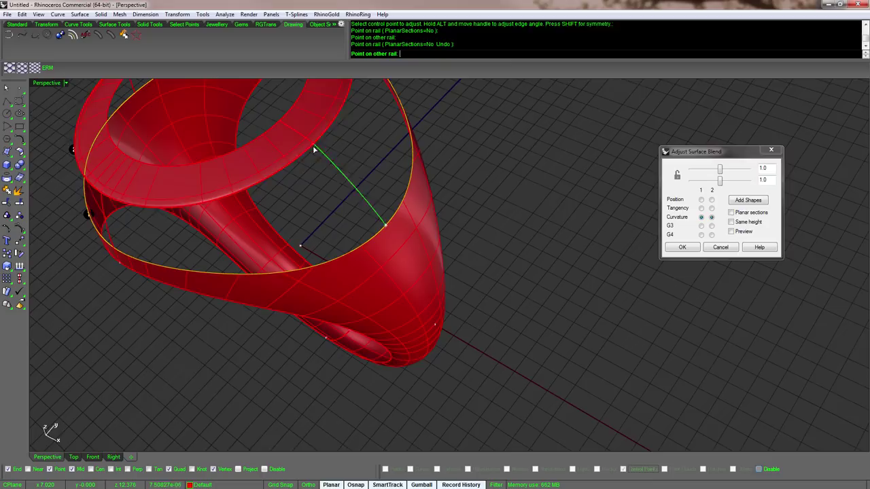
pyautogui.click(315, 151)
# - Add a blend shape at the middle of the positive-Y side, joining the body and head edges, and finish adding shapes
pyautogui.scroll(-3, 380, 155)
pyautogui.moveTo(462, 160); pyautogui.dragTo(422, 228, button='right')
pyautogui.click(429, 238)
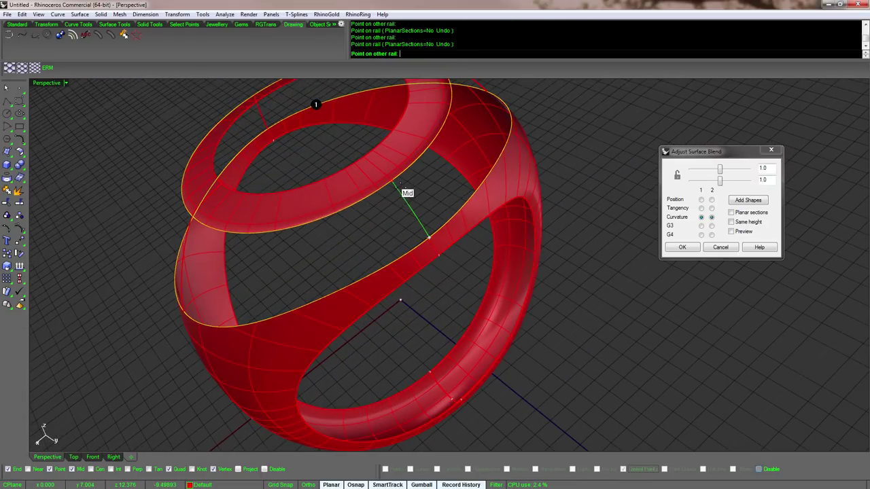
pyautogui.click(401, 185)
pyautogui.moveTo(530, 233); pyautogui.dragTo(559, 216, button='right')
pyautogui.rightClick(568, 222)
# - In the Front view, pull the positive-X blend shape's head-side handle closer to the head's edge
pyautogui.middleClick(559, 215)
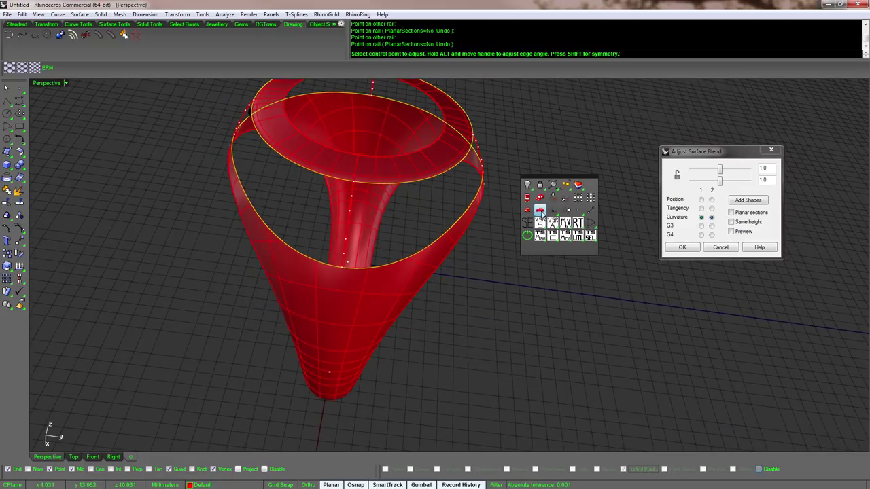
pyautogui.click(541, 212)
pyautogui.scroll(5, 528, 208)
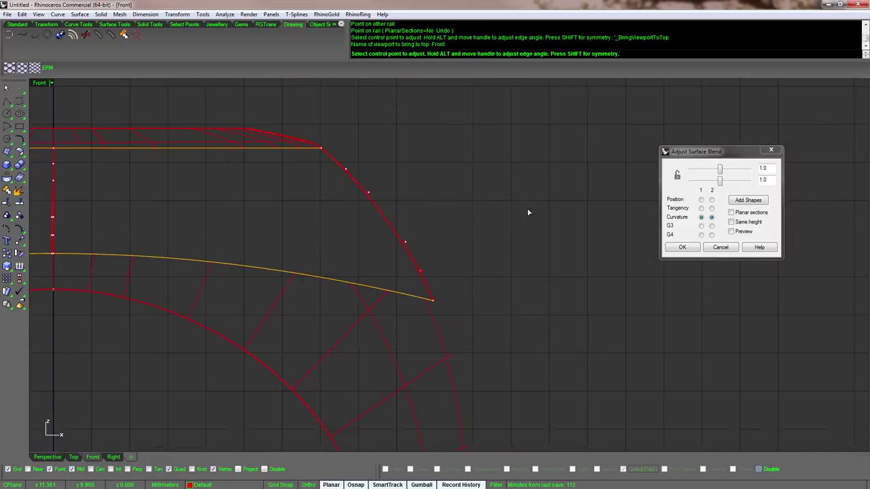
pyautogui.scroll(4, 450, 236)
pyautogui.moveTo(447, 238); pyautogui.dragTo(518, 229, button='right')
pyautogui.scroll(-1, 420, 172)
pyautogui.moveTo(420, 173); pyautogui.dragTo(453, 255, button='right')
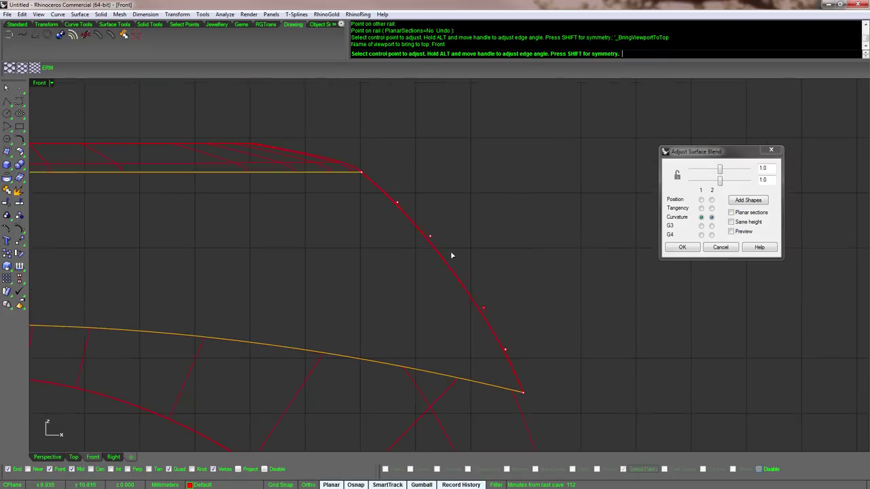
pyautogui.click(397, 207)
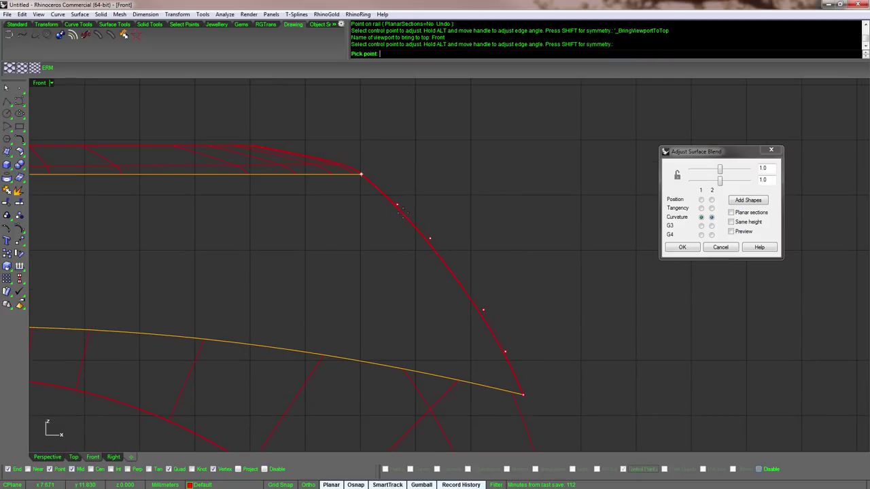
pyautogui.click(376, 189)
pyautogui.scroll(2, 390, 249)
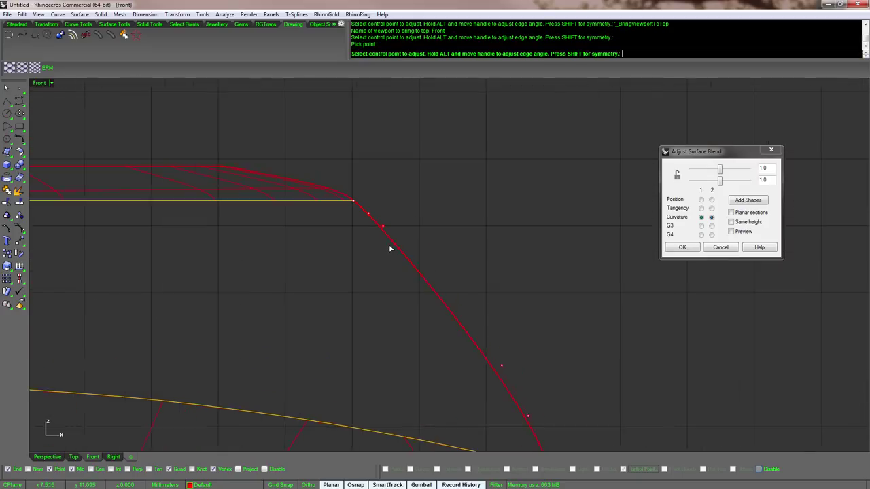
# - Adjust the body-side handle points of the positive-X blend shape to refine the curve between body and head
pyautogui.click(506, 381)
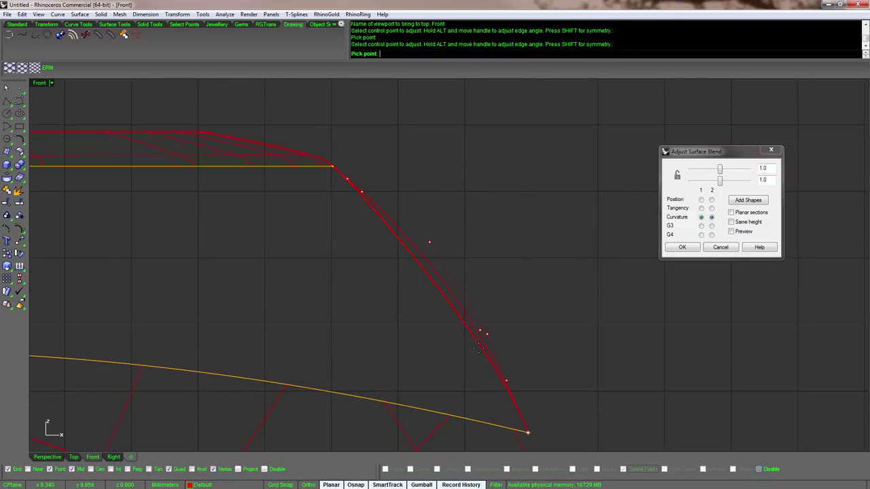
pyautogui.click(475, 352)
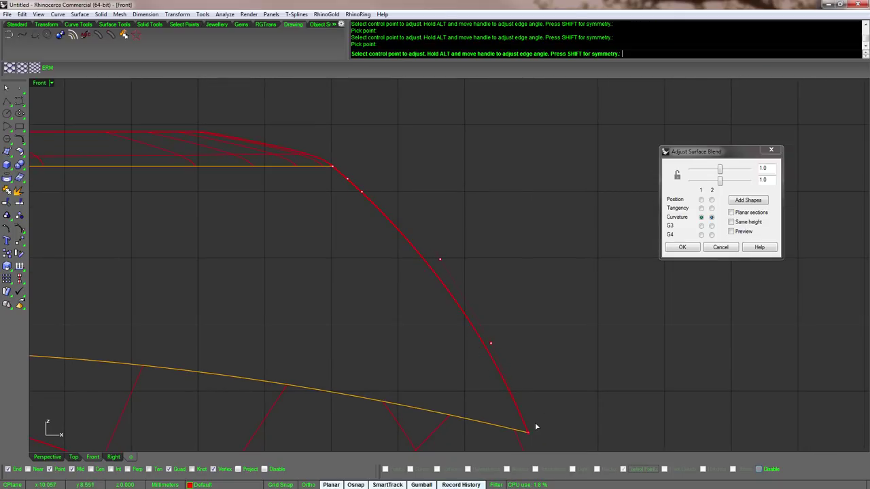
pyautogui.scroll(-2, 535, 423)
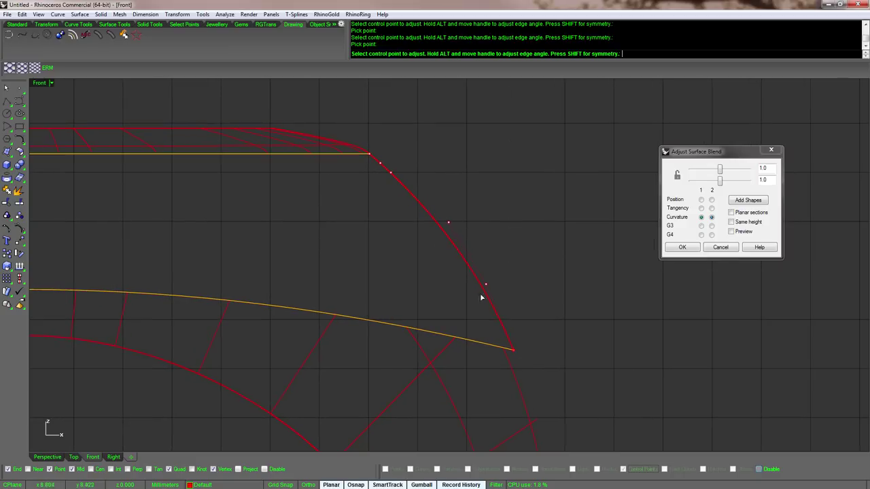
pyautogui.scroll(2, 439, 235)
pyautogui.click(454, 242)
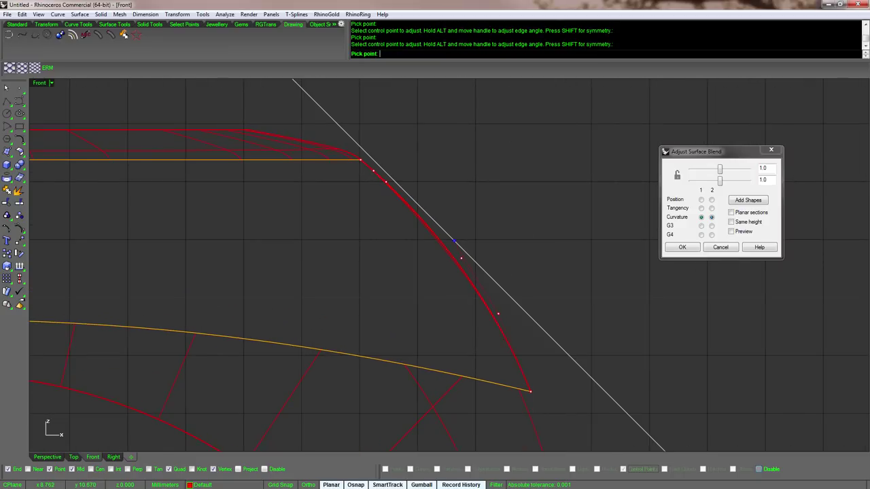
pyautogui.click(467, 265)
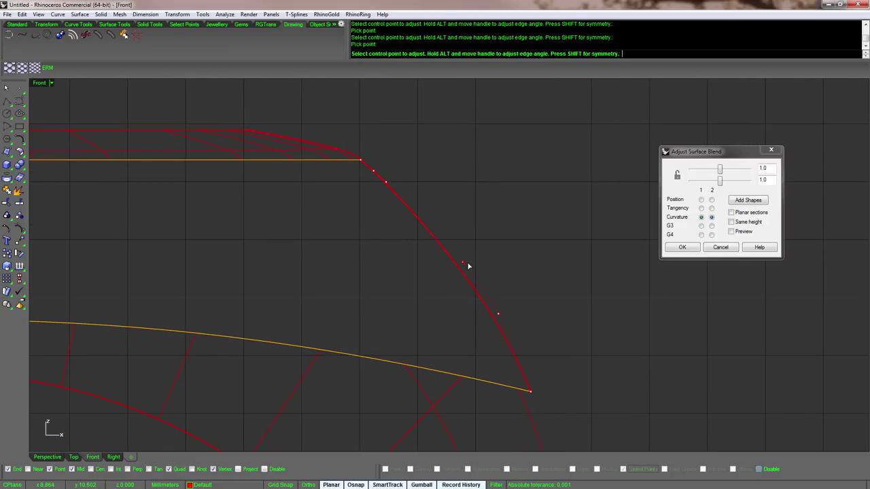
pyautogui.click(499, 315)
pyautogui.click(483, 297)
pyautogui.click(469, 270)
pyautogui.scroll(-1, 542, 367)
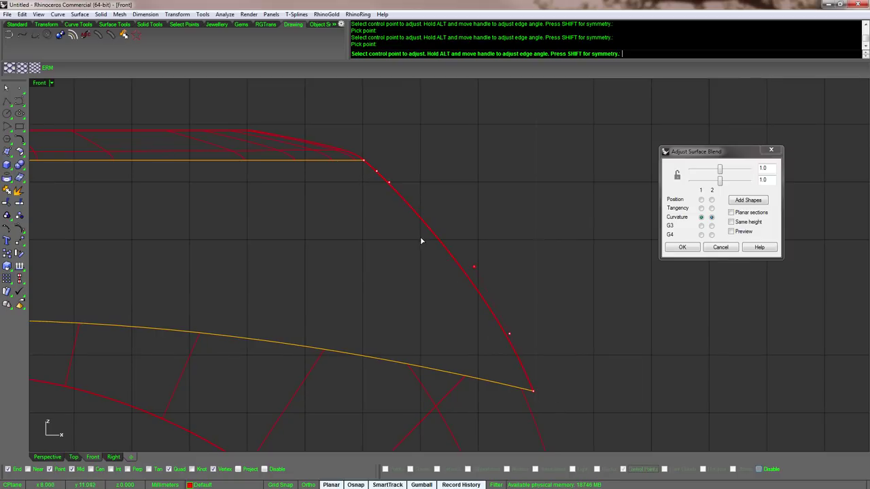
# - Adjust the body-side and head-side handles of the negative-X blend shape to mirror the positive-X profile
pyautogui.scroll(-6, 433, 249)
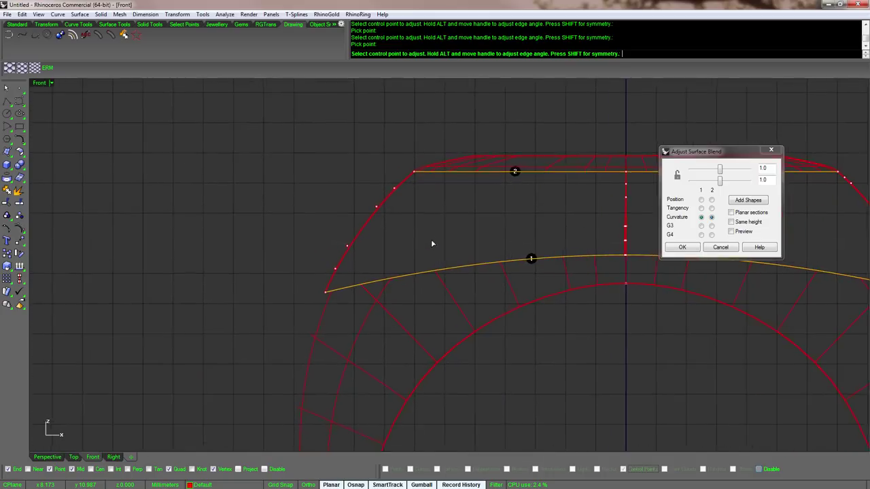
pyautogui.scroll(-2, 433, 242)
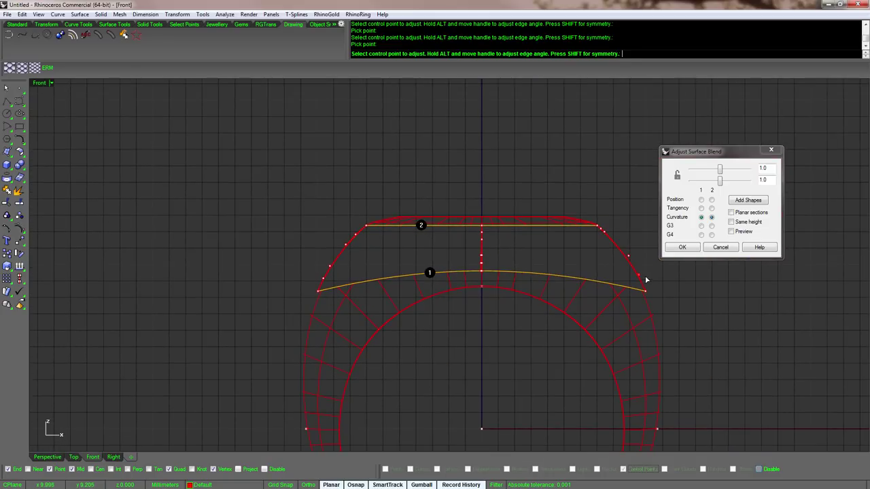
pyautogui.click(324, 279)
pyautogui.click(325, 277)
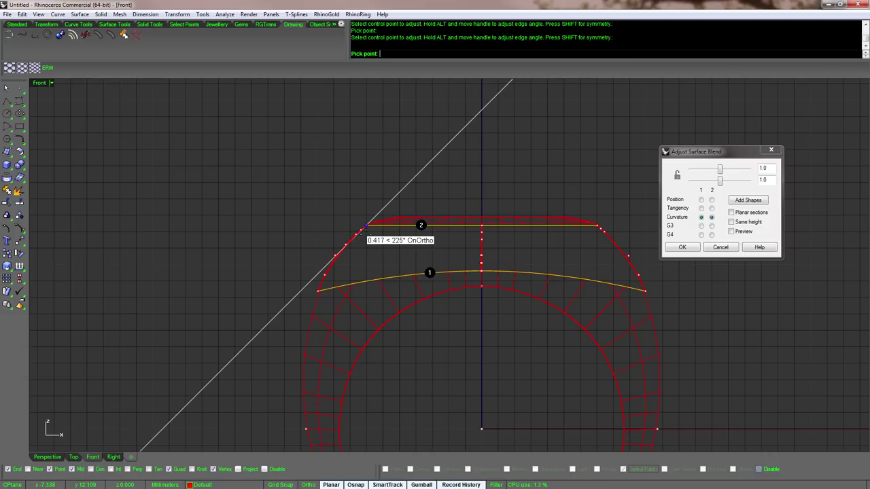
pyautogui.scroll(5, 367, 224)
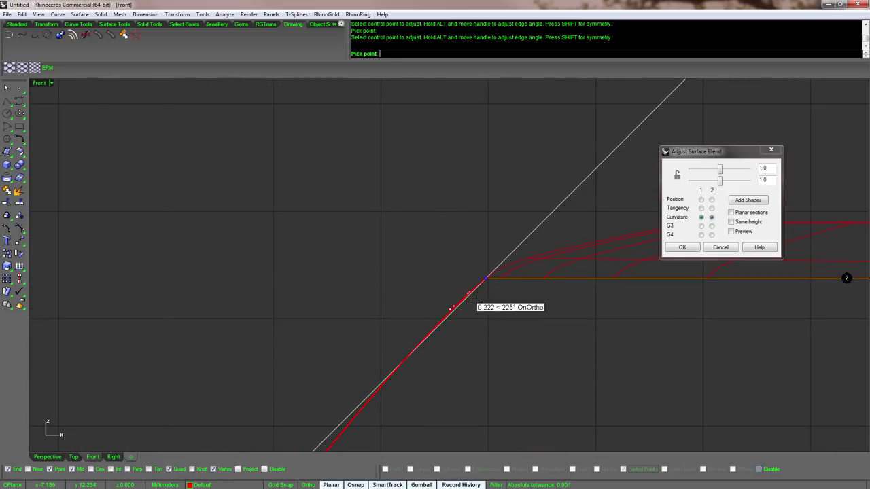
pyautogui.click(467, 302)
pyautogui.click(465, 300)
pyautogui.scroll(-4, 446, 136)
pyautogui.scroll(1, 442, 180)
pyautogui.scroll(5, 462, 218)
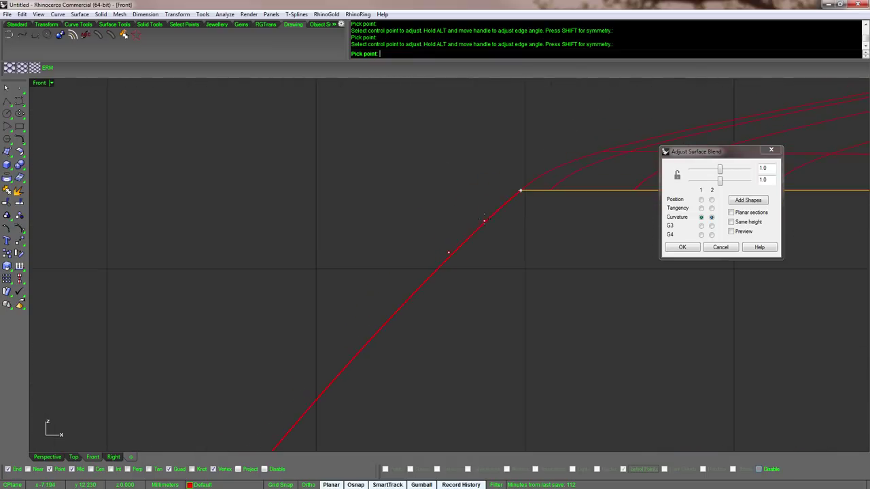
pyautogui.click(481, 235)
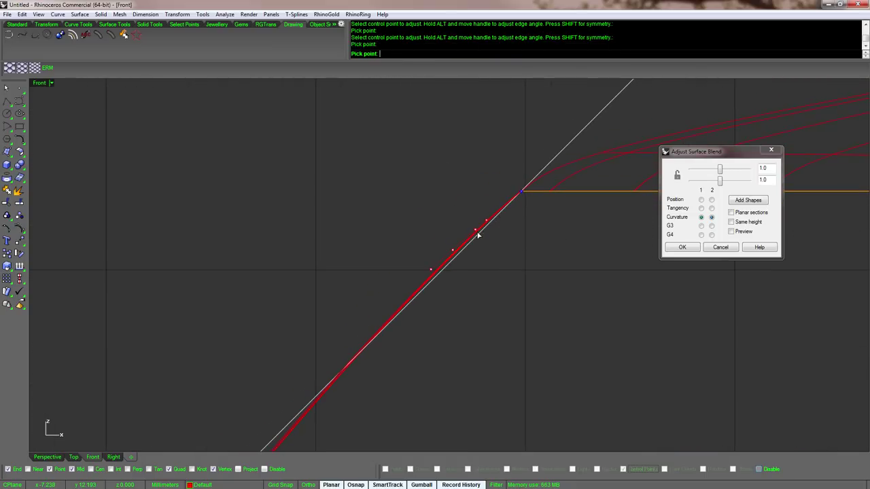
pyautogui.scroll(-5, 522, 294)
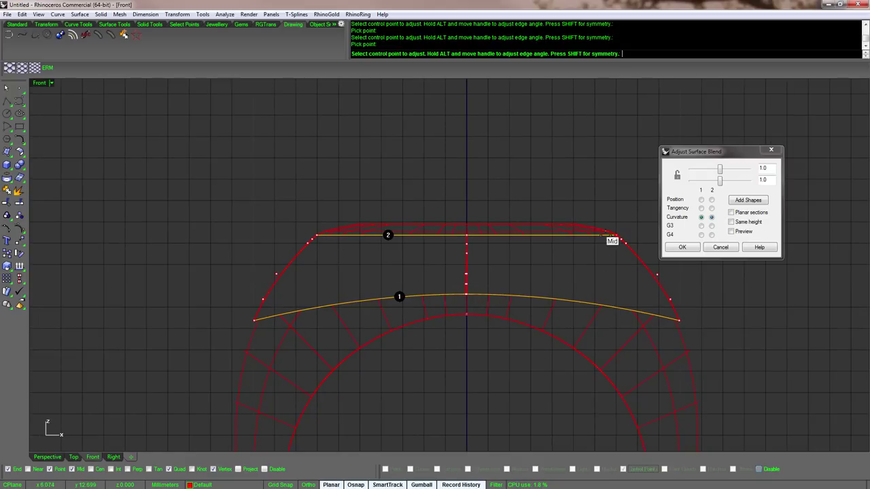
# - In the Right view, extend the body-side handle of the positive-Y blend shape slightly up toward the head
pyautogui.middleClick(560, 282)
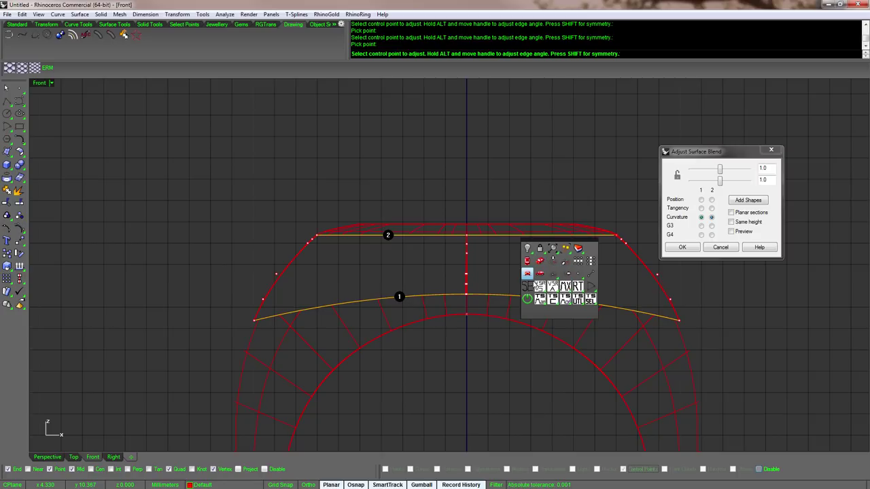
pyautogui.click(535, 286)
pyautogui.scroll(6, 550, 283)
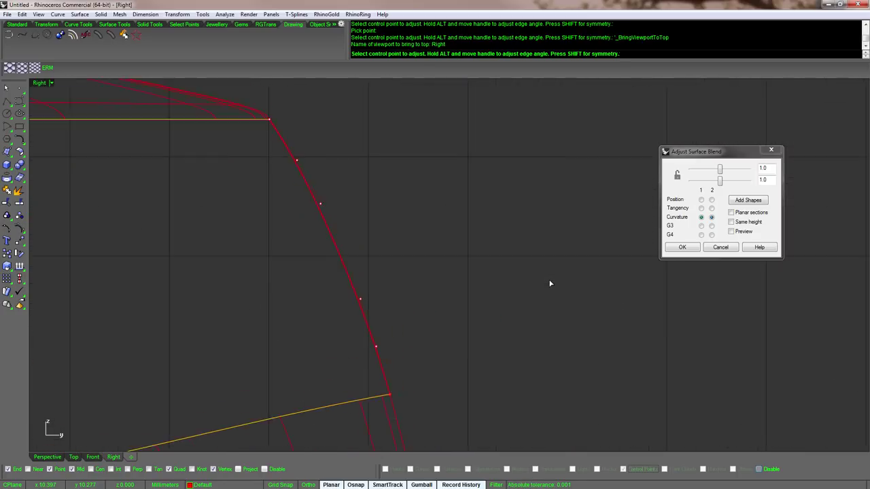
pyautogui.scroll(2, 551, 283)
pyautogui.scroll(-2, 550, 283)
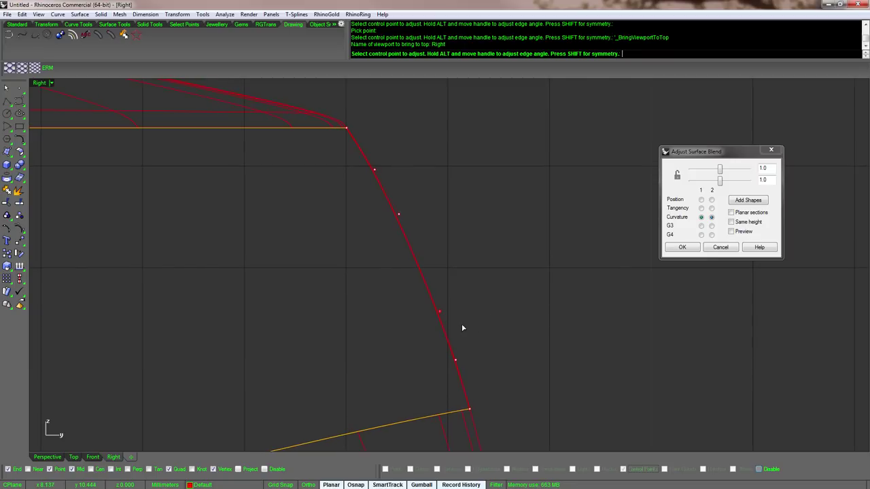
pyautogui.click(454, 360)
pyautogui.click(448, 349)
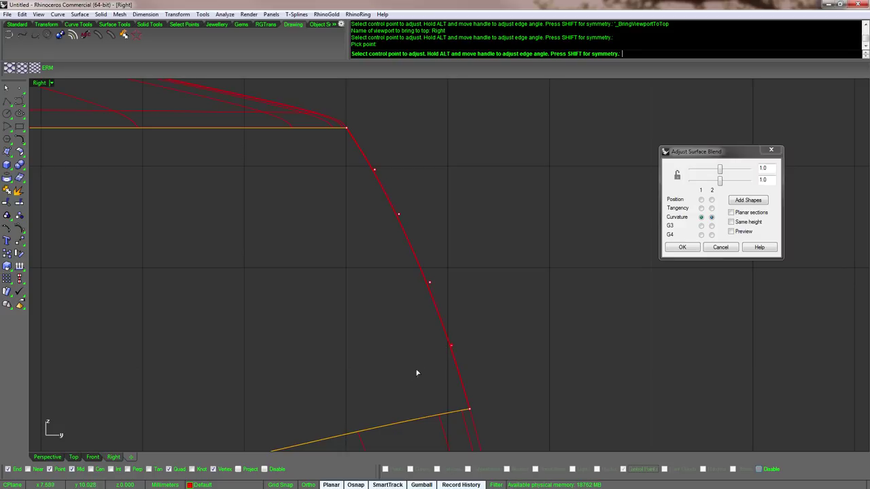
# - Extend the body-side handle of the negative-Y blend shape by a similar amount to match the opposite side
pyautogui.scroll(-10, 430, 377)
pyautogui.moveTo(431, 377); pyautogui.dragTo(480, 349, button='right')
pyautogui.scroll(8, 431, 376)
pyautogui.scroll(2, 430, 377)
pyautogui.click(382, 372)
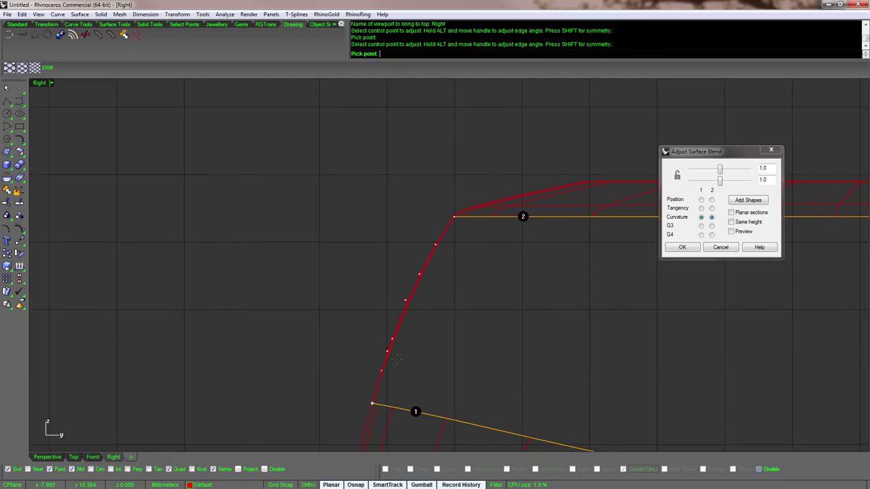
pyautogui.click(388, 362)
pyautogui.scroll(-5, 411, 371)
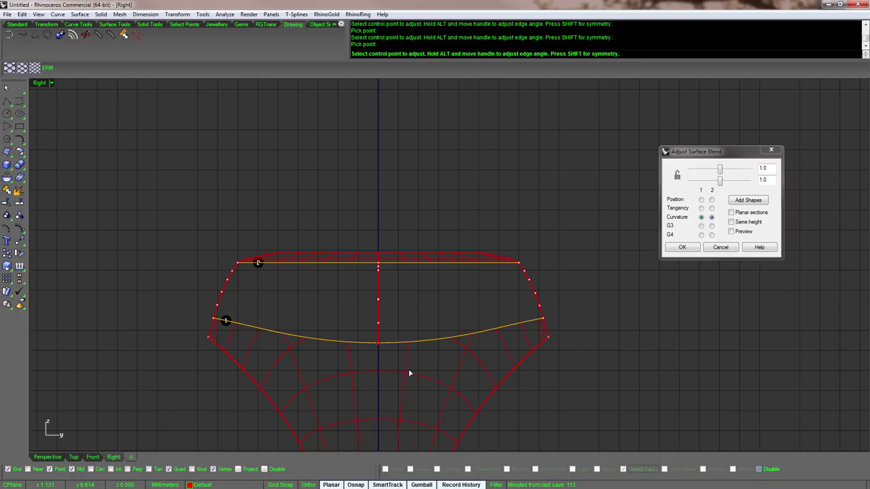
# - Accept the surface blend between body and head and return to the Perspective view
pyautogui.scroll(-1, 410, 373)
pyautogui.moveTo(410, 374); pyautogui.dragTo(412, 333, button='right')
pyautogui.click(682, 249)
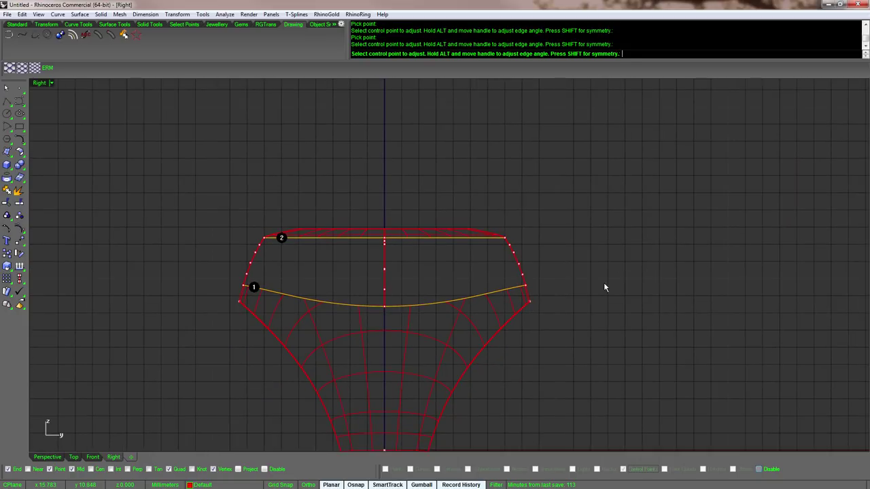
pyautogui.middleClick(588, 321)
pyautogui.click(569, 302)
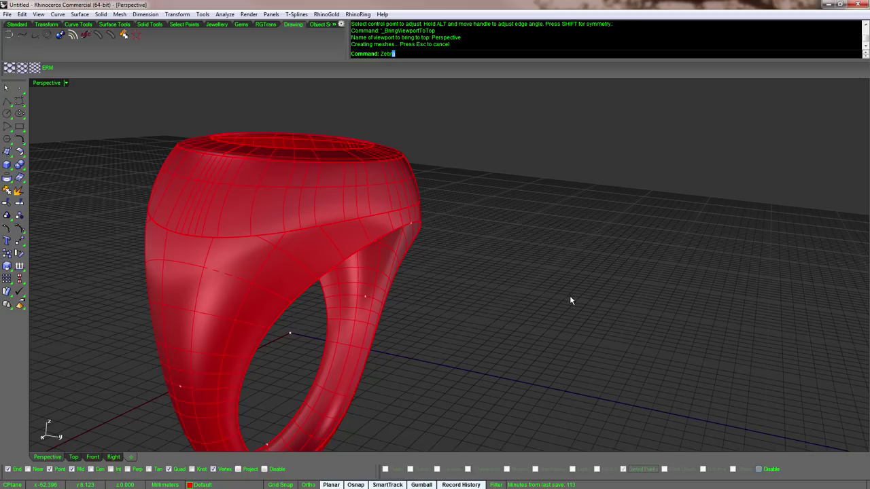
# - Run a Zebra stripe analysis on the ring body, blend and head surfaces to examine their continuity, and turn it off
pyautogui.press('Return')
pyautogui.click(274, 293)
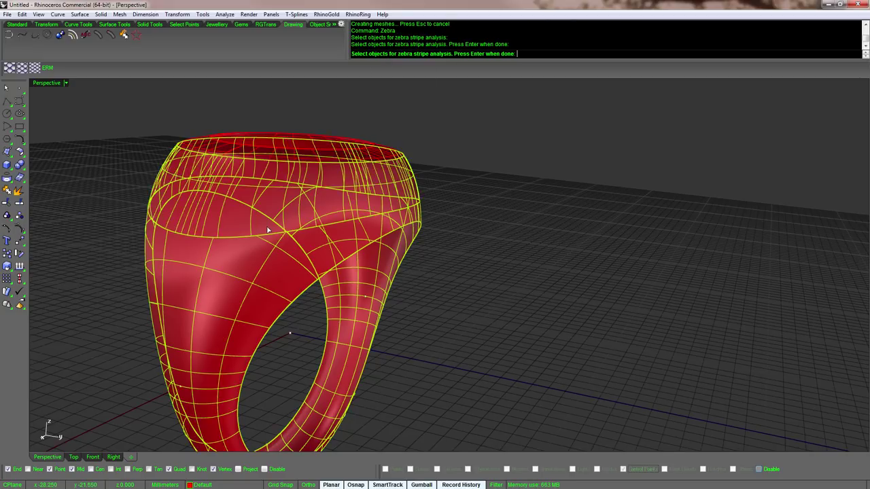
pyautogui.press('Return')
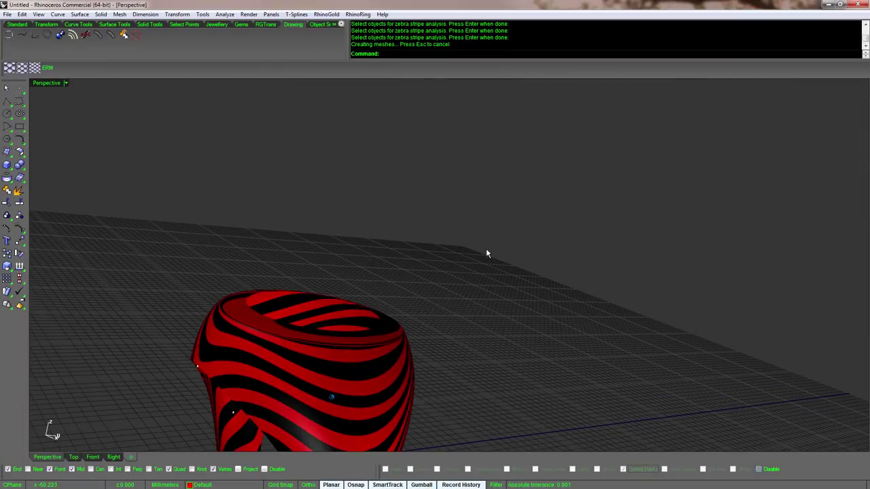
pyautogui.press('Escape')
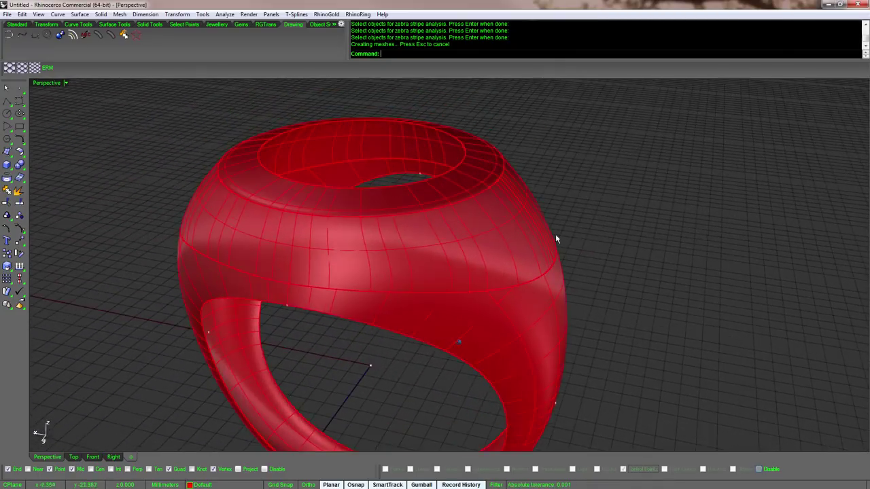
# - Delete the blend surface and the head surface, keeping only the ring body
pyautogui.click(521, 224)
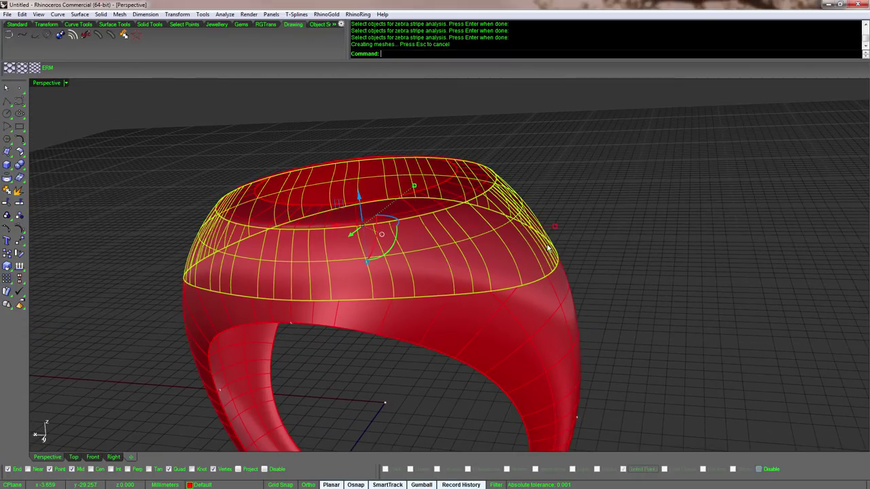
pyautogui.press('Delete')
pyautogui.click(482, 184)
pyautogui.press('Delete')
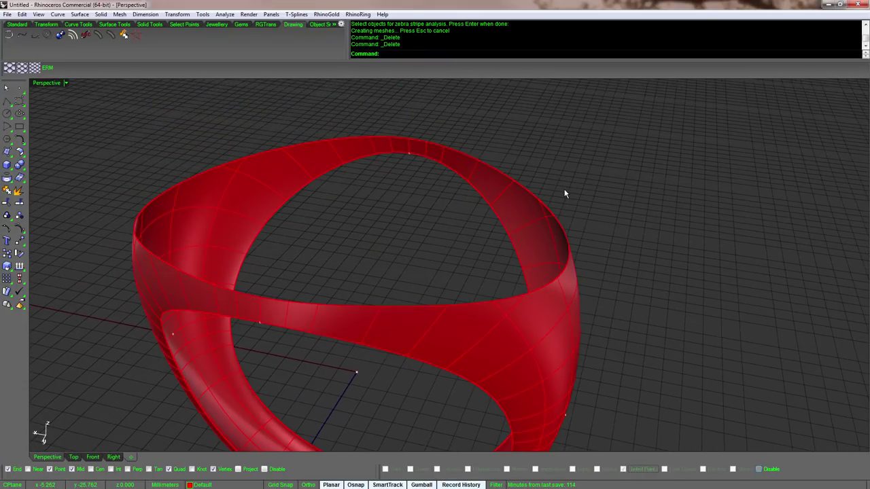
# - Show all hidden objects to bring back the construction curves
pyautogui.middleClick(565, 193)
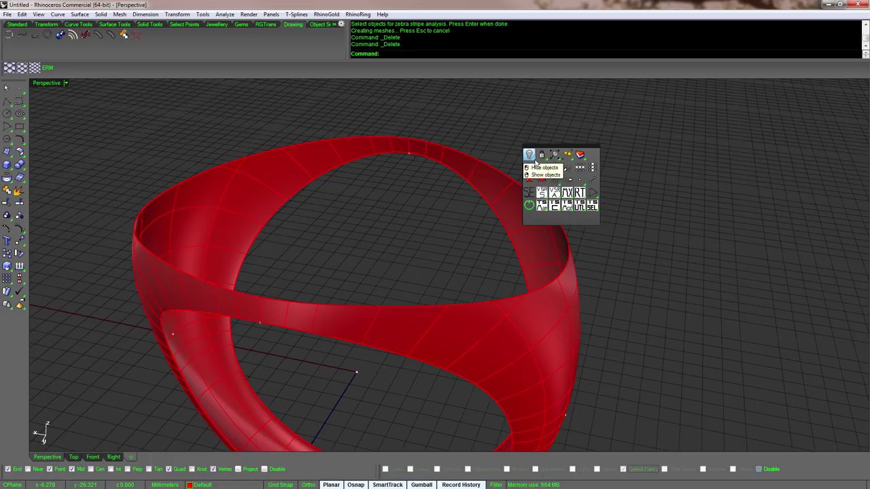
pyautogui.rightClick(535, 164)
pyautogui.moveTo(561, 170); pyautogui.dragTo(519, 219, button='right')
pyautogui.moveTo(604, 220); pyautogui.dragTo(609, 216, button='right')
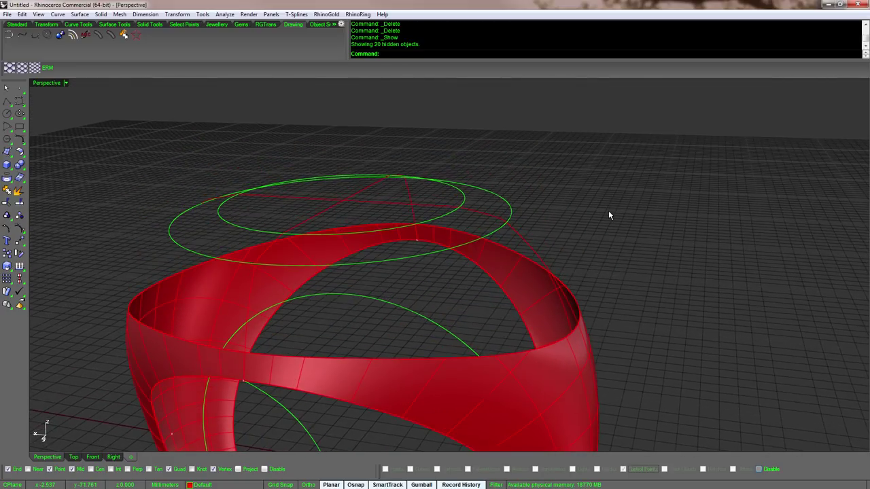
# - Loft the two head ellipses with straight sections and Do not simplify, and hide all curves in the model
pyautogui.write('t')
pyautogui.press('Return')
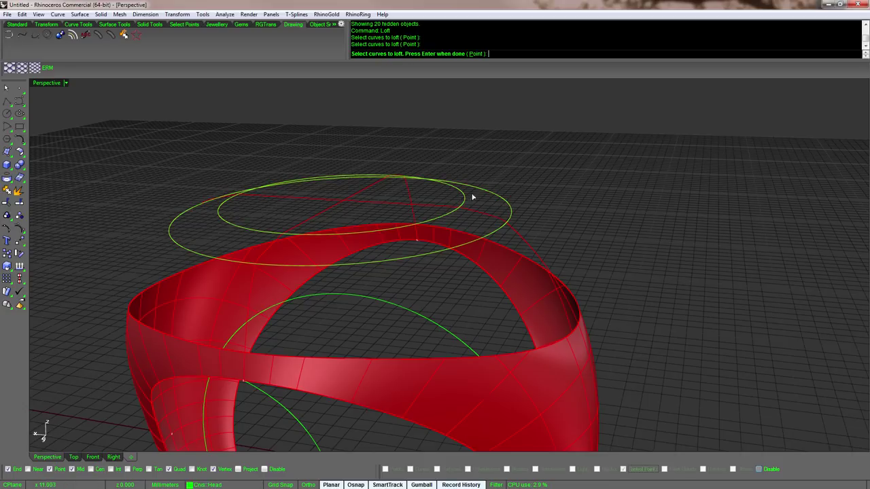
pyautogui.press('Return')
pyautogui.press('Return')
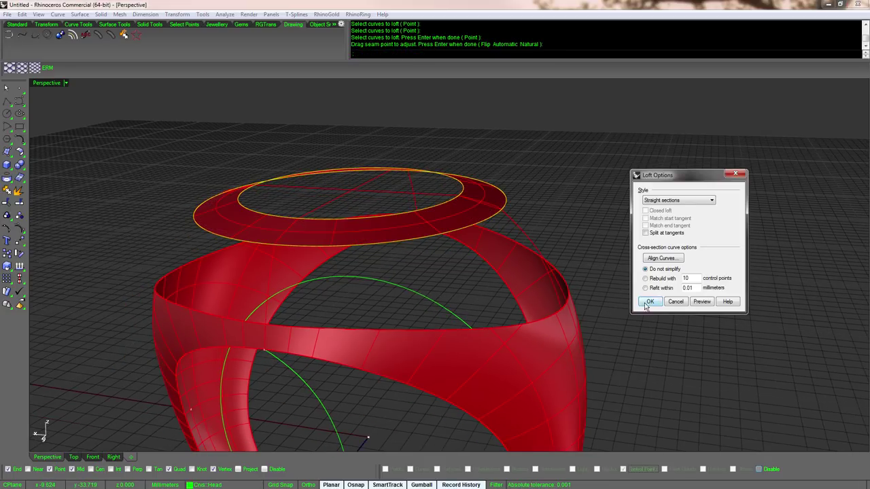
pyautogui.click(649, 302)
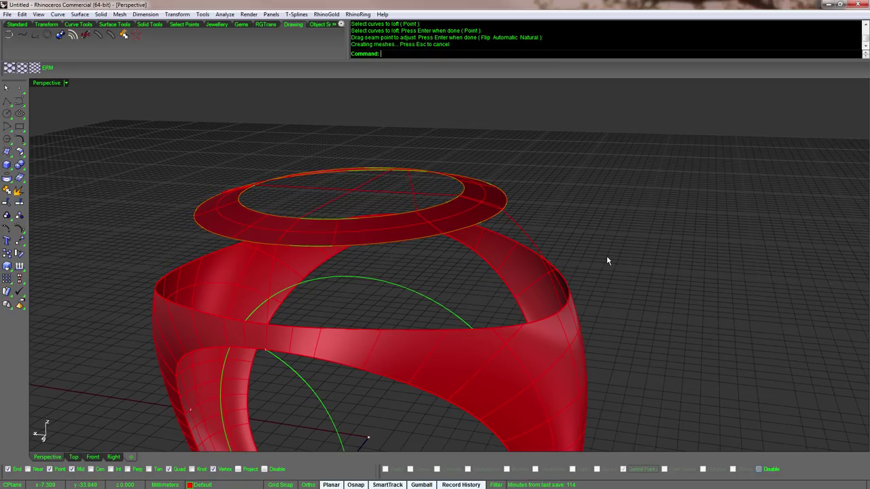
pyautogui.press('Return')
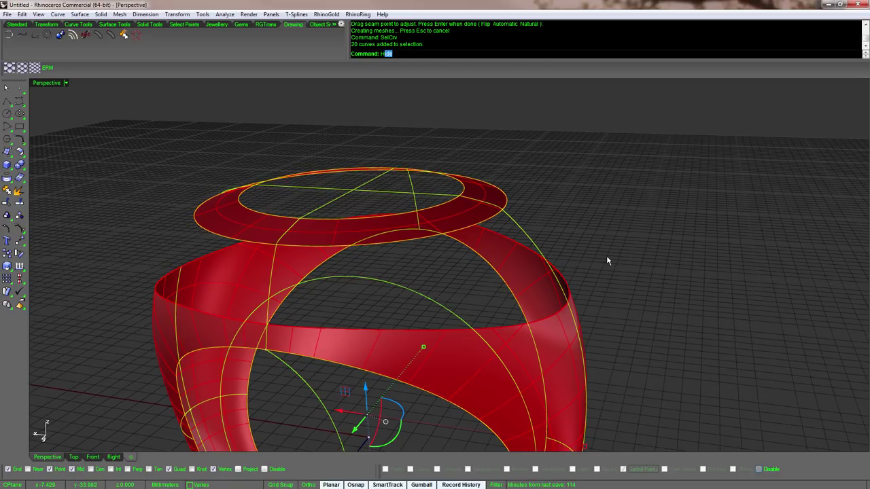
pyautogui.hotkey('ctrl', 'h')
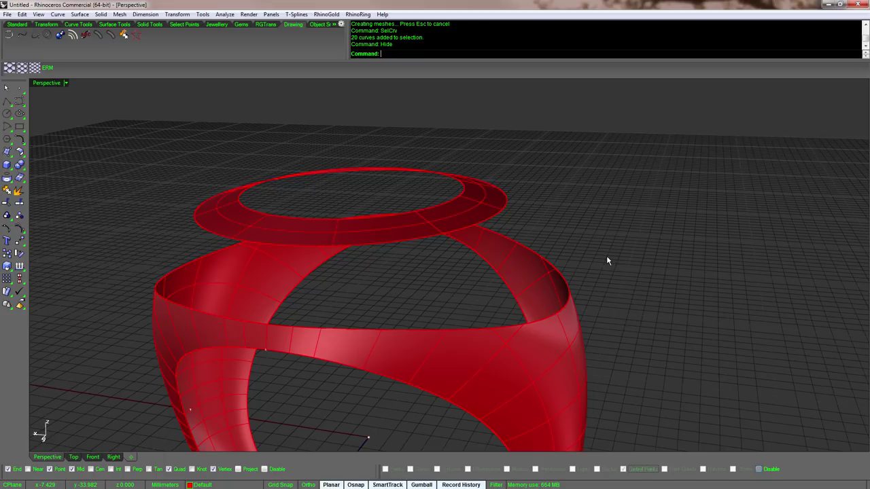
# - Start a surface blend (BlendSrf) between the ring body's upper edge and the outer edge of the lofted head surface
pyautogui.write('Vlen')
pyautogui.press('BackSpace')
pyautogui.press('BackSpace')
pyautogui.press('BackSpace')
pyautogui.press('BackSpace')
pyautogui.write('B')
pyautogui.press('Return')
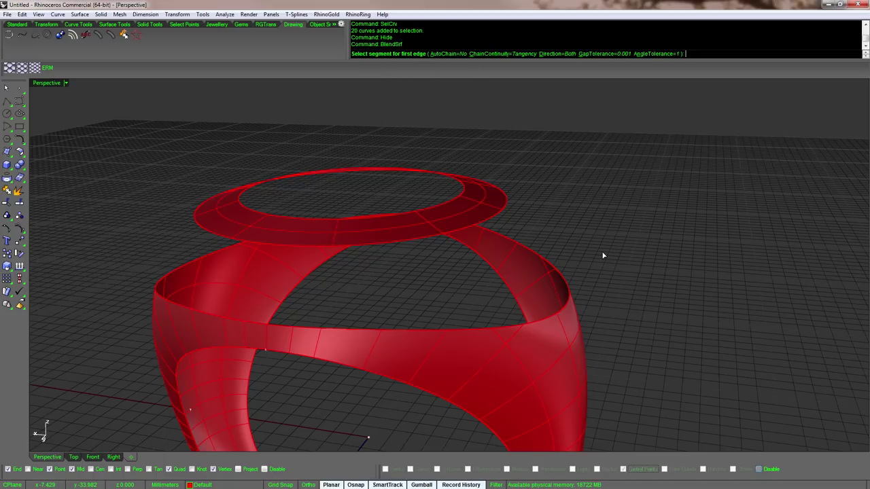
pyautogui.click(558, 312)
pyautogui.click(491, 218)
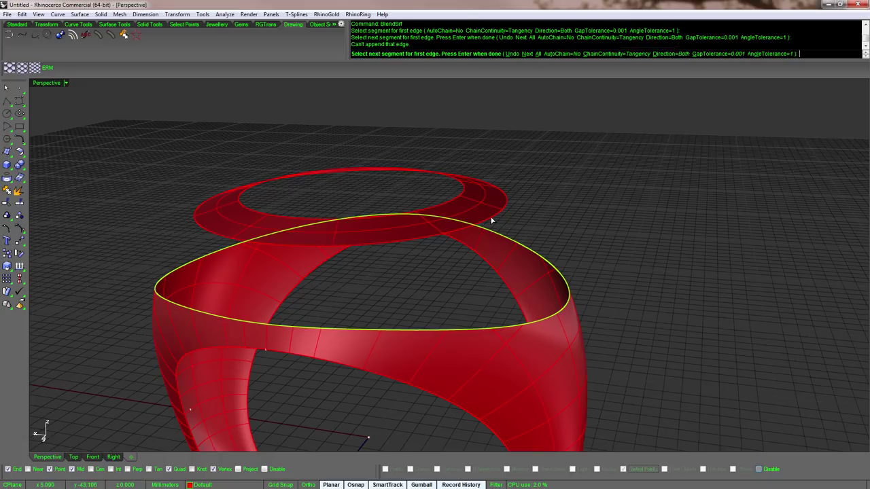
pyautogui.rightClick(555, 216)
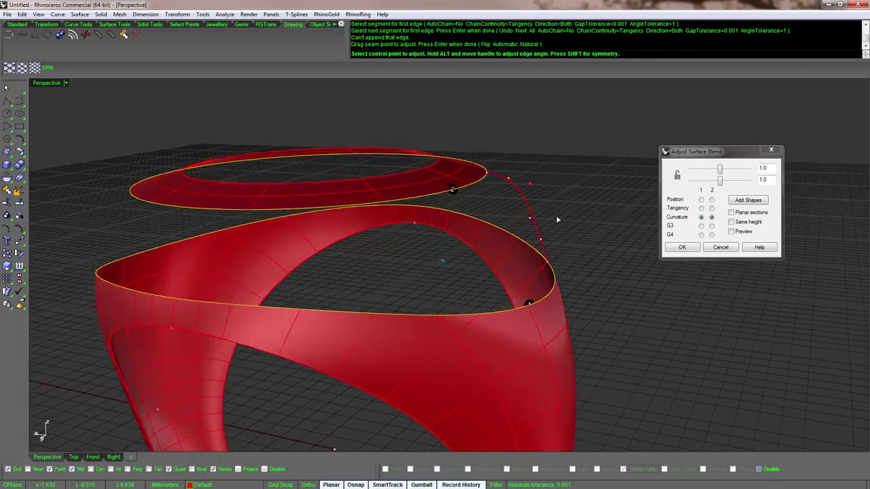
# - Set the blend's continuity to Curvature at the body edge and Position at the head edge, and create the surface
pyautogui.moveTo(693, 216); pyautogui.dragTo(652, 204, button='right')
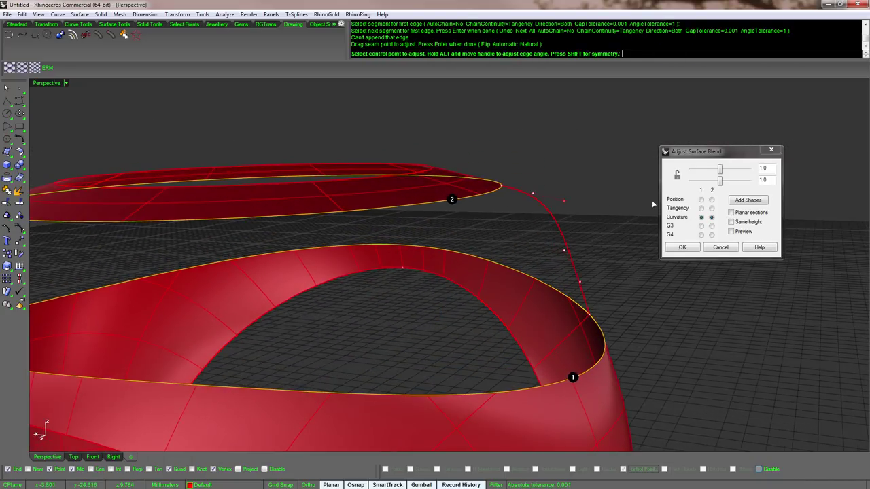
pyautogui.click(711, 199)
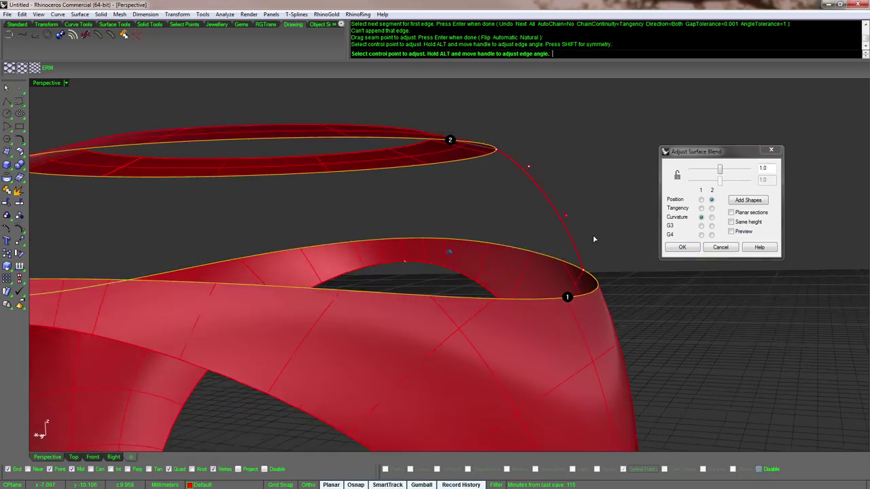
pyautogui.click(681, 248)
pyautogui.press('Return')
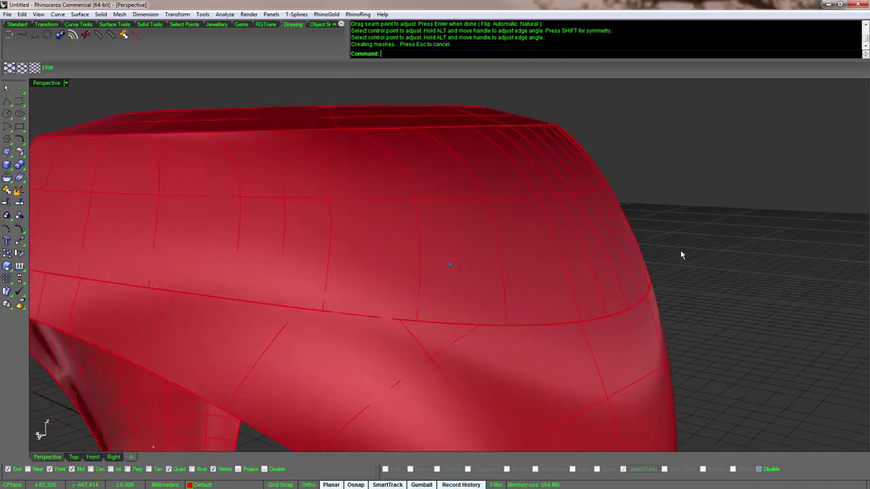
# - Inspect the shape of the new blend between body and head from all around the ring
pyautogui.moveTo(680, 250); pyautogui.dragTo(256, 194, button='right')
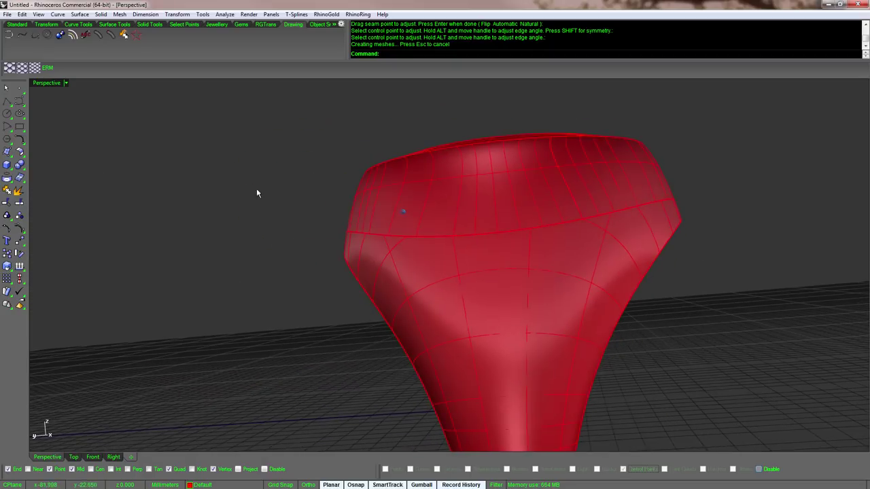
pyautogui.moveTo(512, 231); pyautogui.dragTo(701, 218, button='right')
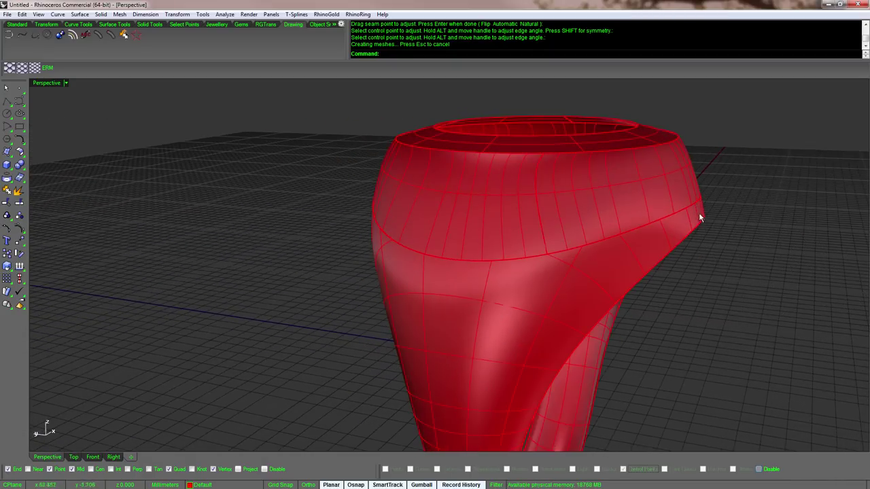
pyautogui.moveTo(521, 162); pyautogui.dragTo(502, 181, button='right')
pyautogui.press('Left')
pyautogui.press('Left')
pyautogui.press('Left')
pyautogui.press('Left')
pyautogui.press('Left')
pyautogui.press('Left')
pyautogui.press('Left')
pyautogui.press('Left')
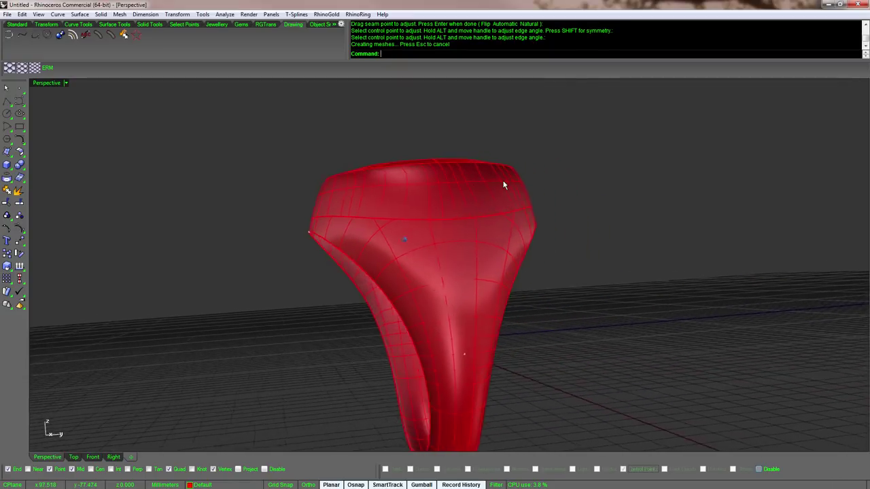
pyautogui.moveTo(503, 182); pyautogui.dragTo(573, 240, button='right')
pyautogui.press('Up')
pyautogui.press('Up')
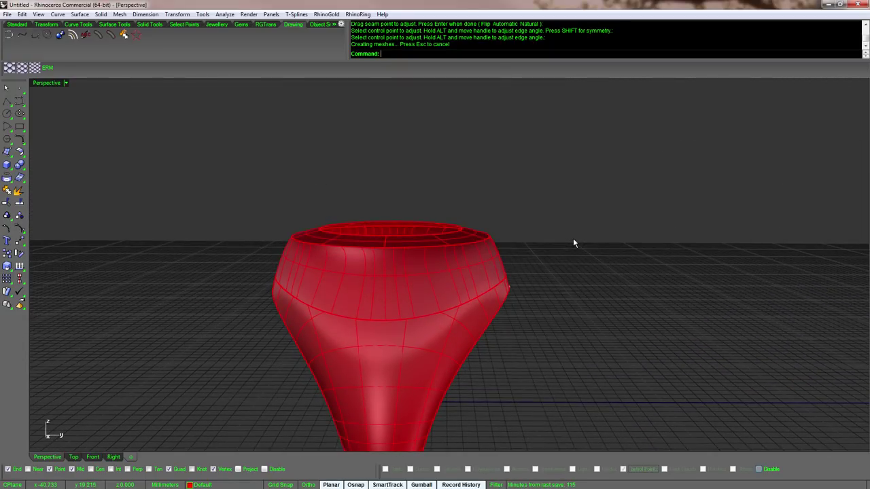
# - Run a Zebra stripe analysis on the ring body and the blend surface
pyautogui.press('Return')
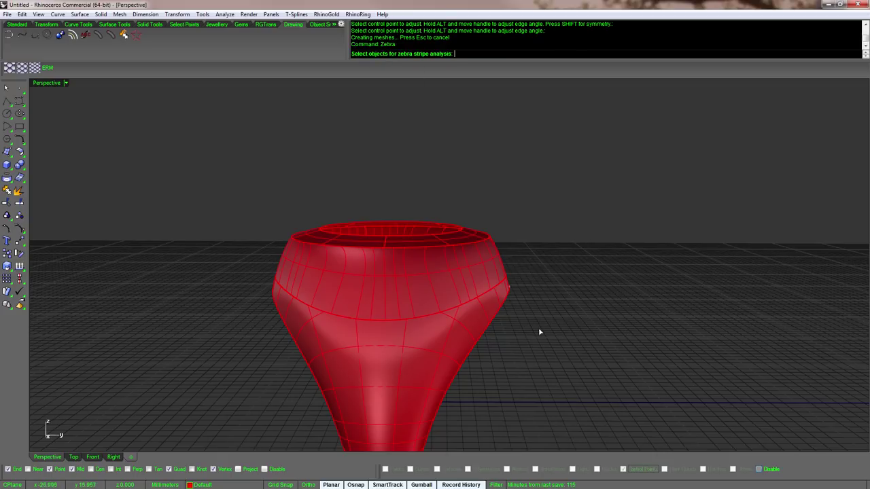
pyautogui.click(443, 300)
pyautogui.press('Return')
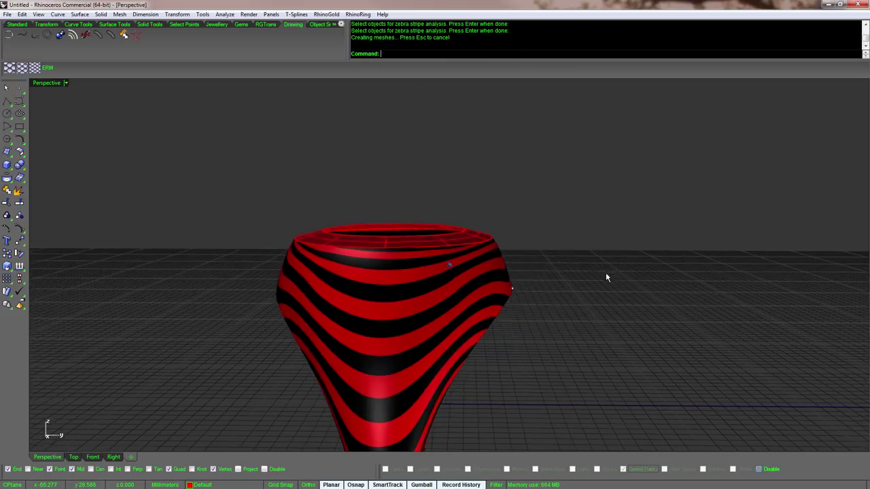
# - Examine how the zebra stripes flow across the seam between body and blend from several sides
pyautogui.press('Up')
pyautogui.press('Up')
pyautogui.press('Up')
pyautogui.press('Up')
pyautogui.press('Up')
pyautogui.press('Up')
pyautogui.press('Up')
pyautogui.press('Up')
pyautogui.press('Up')
pyautogui.press('Up')
pyautogui.press('Up')
pyautogui.press('Up')
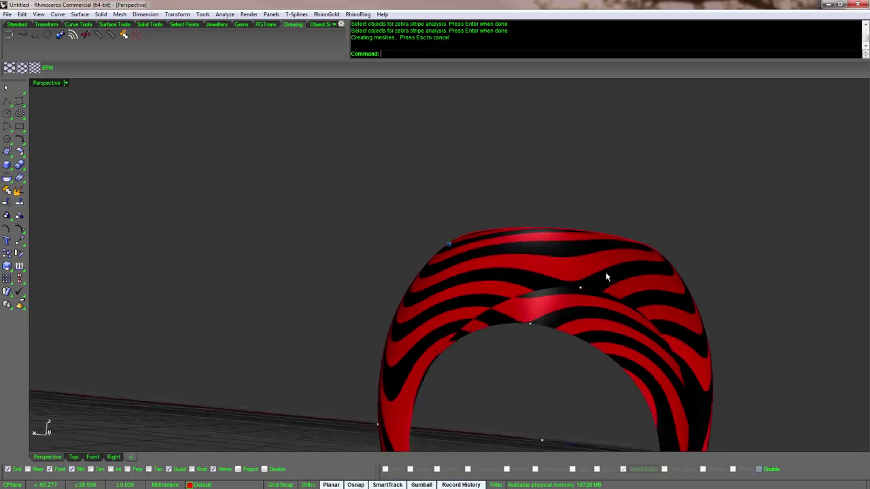
pyautogui.moveTo(606, 273); pyautogui.dragTo(578, 272, button='right')
pyautogui.press('Left')
pyautogui.press('Left')
pyautogui.press('Left')
pyautogui.press('Left')
pyautogui.press('Left')
pyautogui.press('Left')
pyautogui.press('Left')
pyautogui.press('Left')
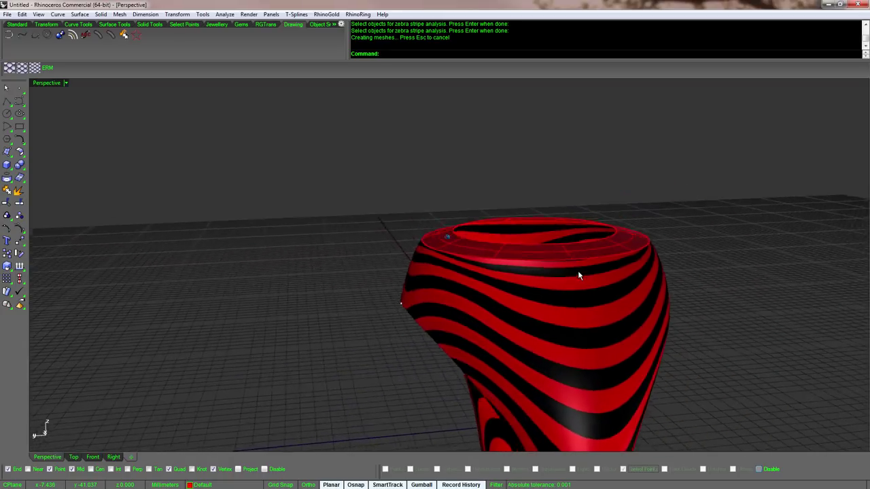
pyautogui.press('Left')
pyautogui.press('Left')
pyautogui.press('Left')
pyautogui.press('Left')
pyautogui.press('Left')
pyautogui.press('Left')
pyautogui.press('Left')
pyautogui.press('Left')
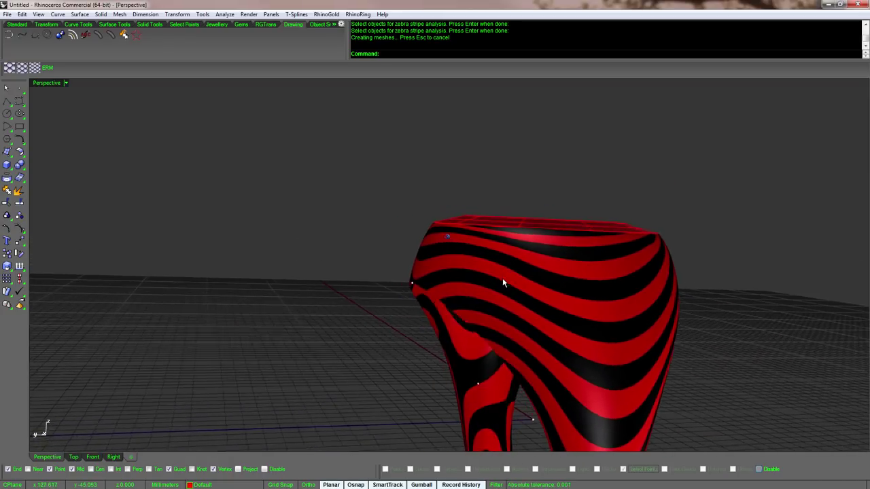
pyautogui.press('Left')
pyautogui.press('Left')
pyautogui.press('Left')
pyautogui.press('Left')
pyautogui.press('Left')
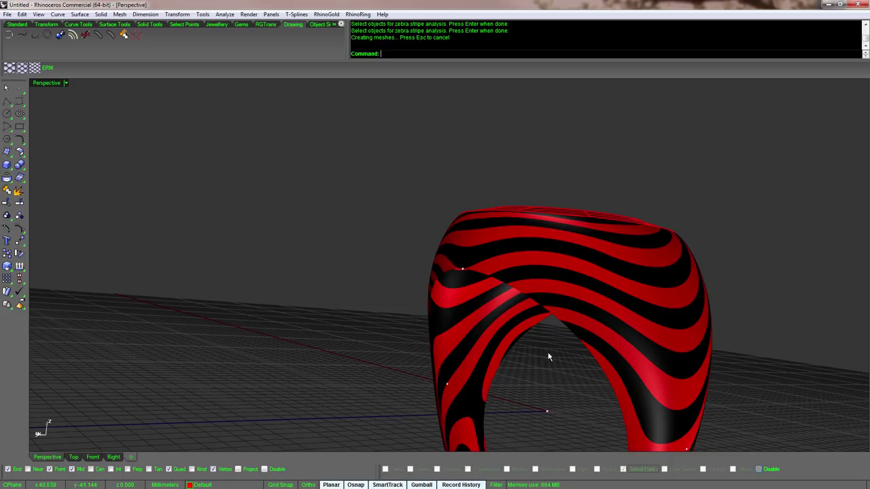
pyautogui.moveTo(561, 356); pyautogui.dragTo(564, 354, button='right')
pyautogui.scroll(4, 564, 355)
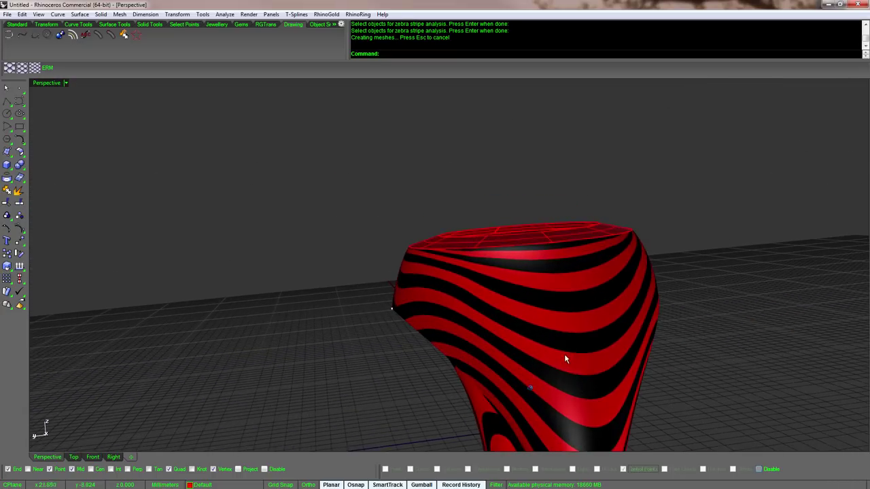
# - Highlight the flat head surface and examine its edge against the blend from above, clearing the selection when done
pyautogui.click(559, 239)
pyautogui.moveTo(632, 269); pyautogui.dragTo(632, 269, button='right')
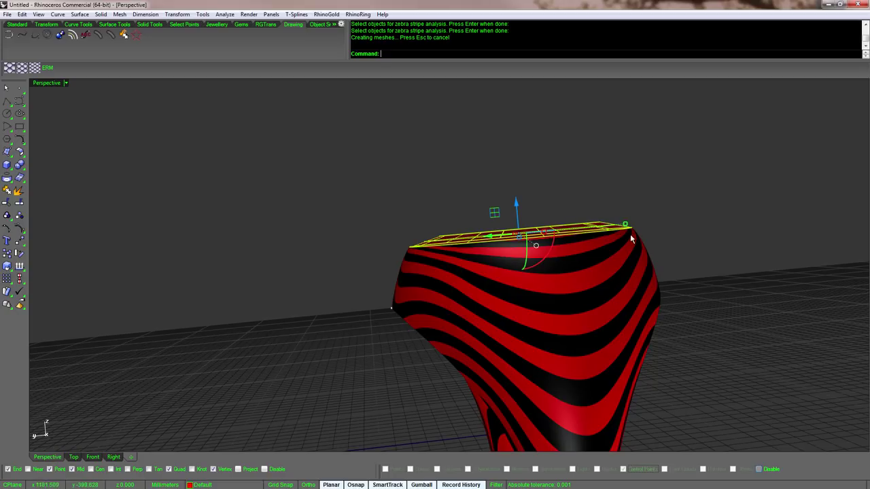
pyautogui.moveTo(634, 236); pyautogui.dragTo(635, 236, button='right')
pyautogui.press('Down')
pyautogui.press('Down')
pyautogui.press('Down')
pyautogui.press('Down')
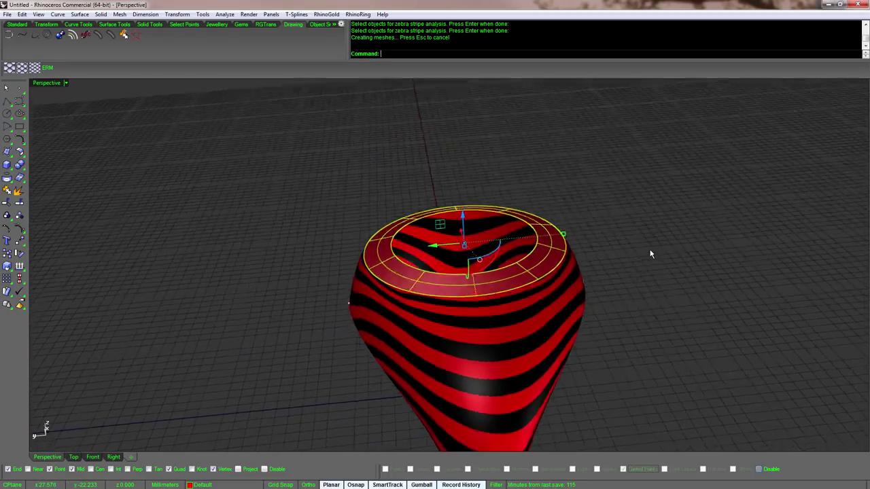
pyautogui.moveTo(651, 251); pyautogui.dragTo(659, 272, button='right')
pyautogui.click(658, 272)
# - Examine the zebra stripes over the whole ring, from the finger opening round to the shoulder
pyautogui.moveTo(608, 243); pyautogui.dragTo(609, 244, button='right')
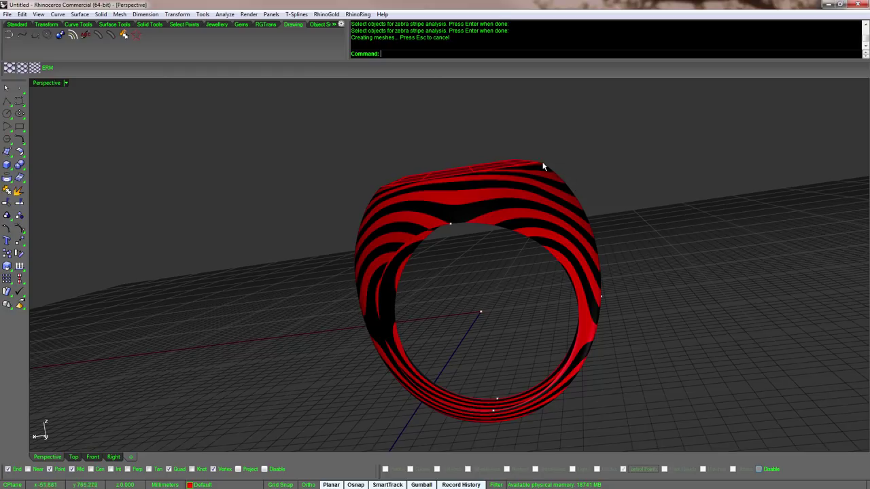
pyautogui.moveTo(571, 188); pyautogui.dragTo(618, 220, button='right')
pyautogui.press('Left')
pyautogui.press('Left')
pyautogui.press('Left')
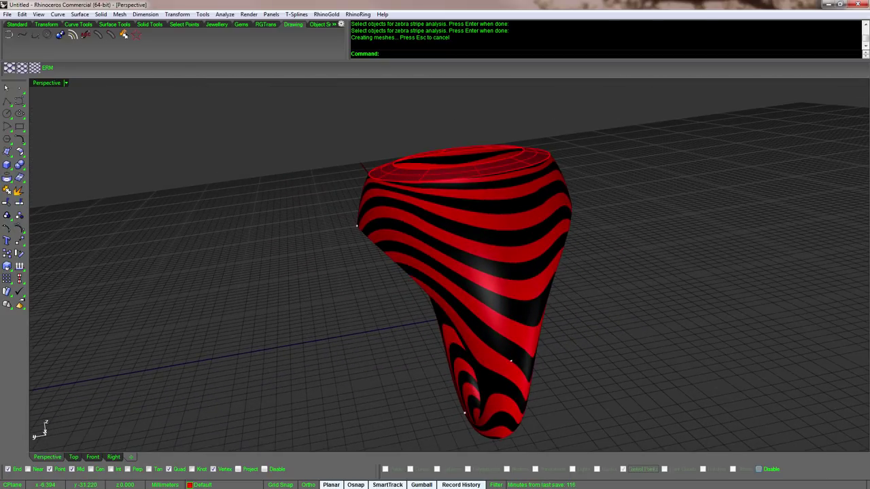